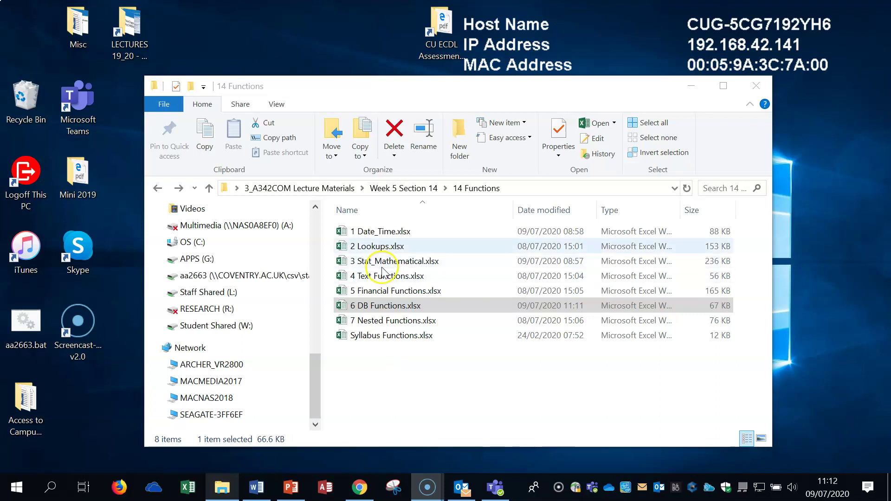
Step: Open the workbook 6 DB Functions.xlsx and show the formula function library
left_click(371, 313)
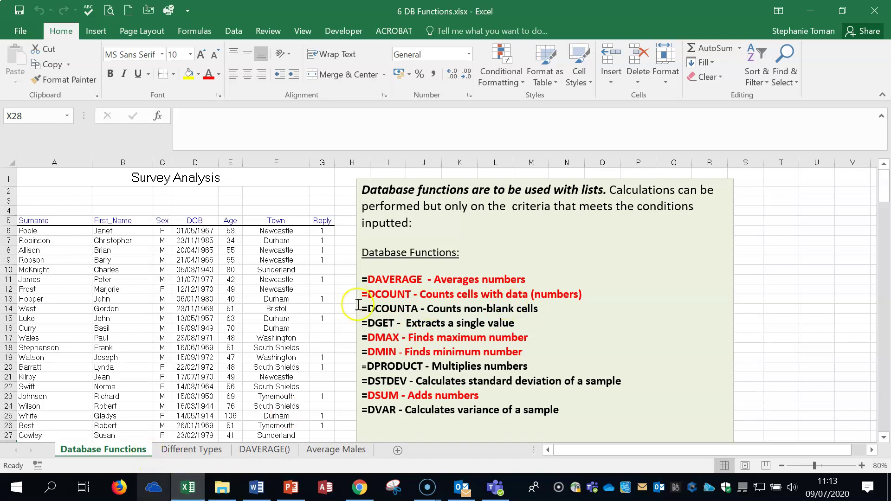
left_click(212, 32)
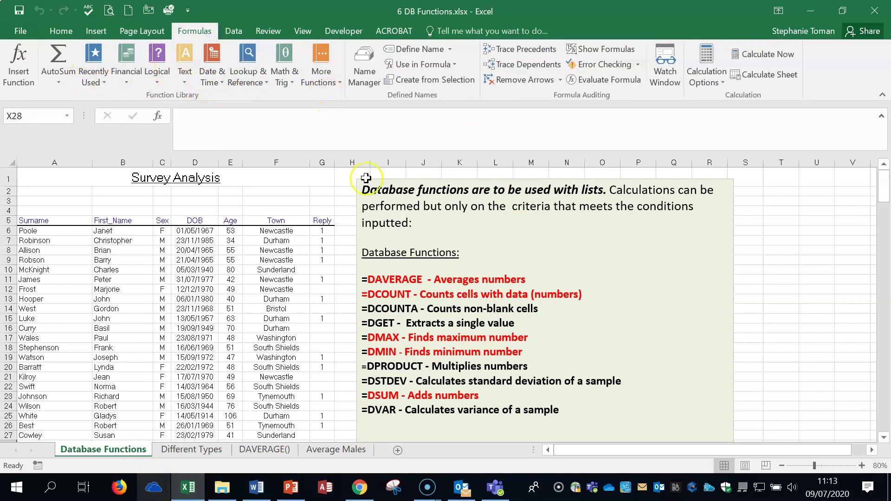
Step: Preview the function suggestions for =d, =ds and =dm in empty cell I31, and discard the entry
scroll(443, 286, "down", 3)
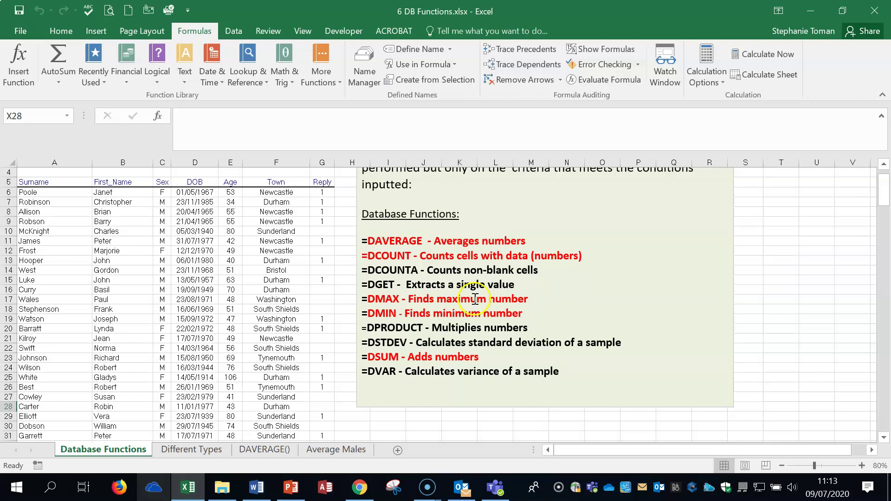
left_click(395, 377)
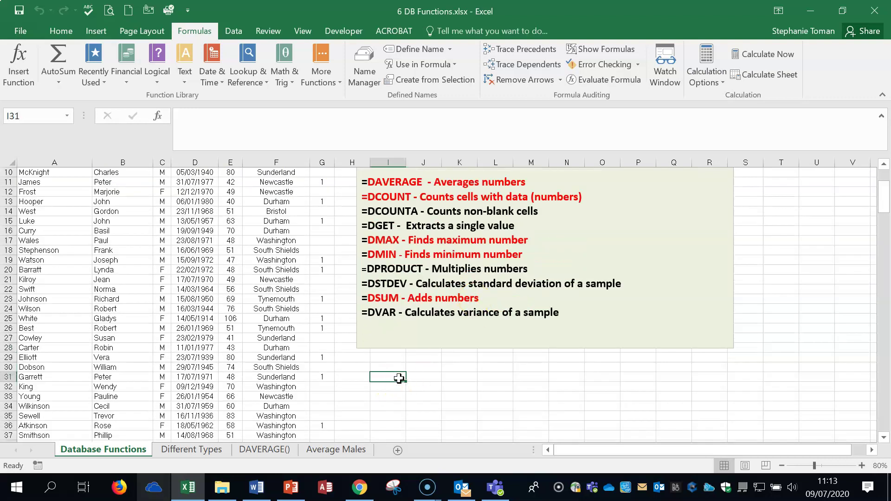
type("=d")
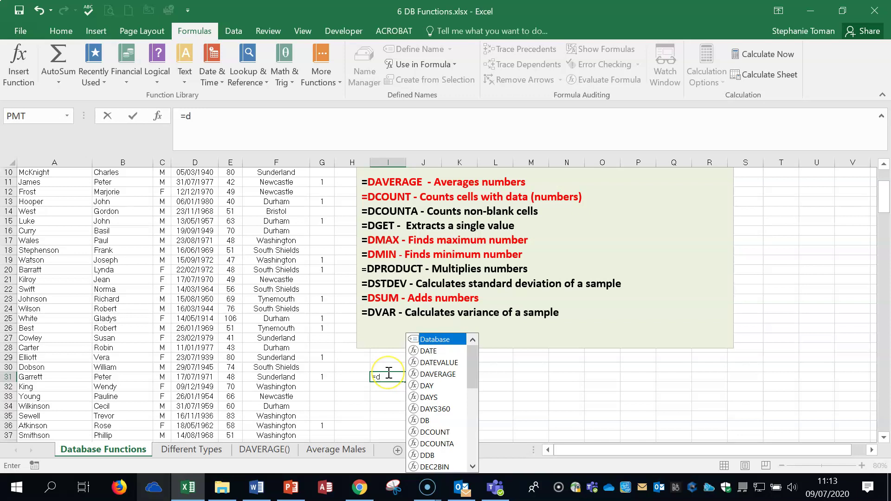
type("s")
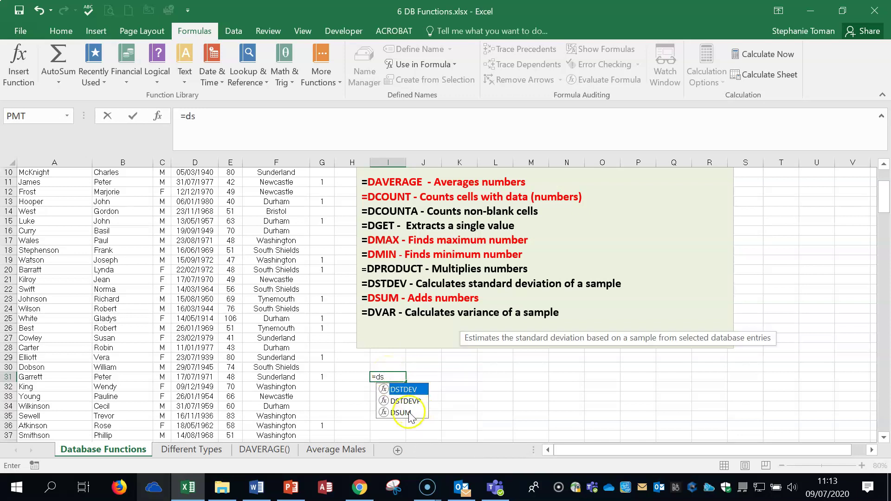
key("BackSpace")
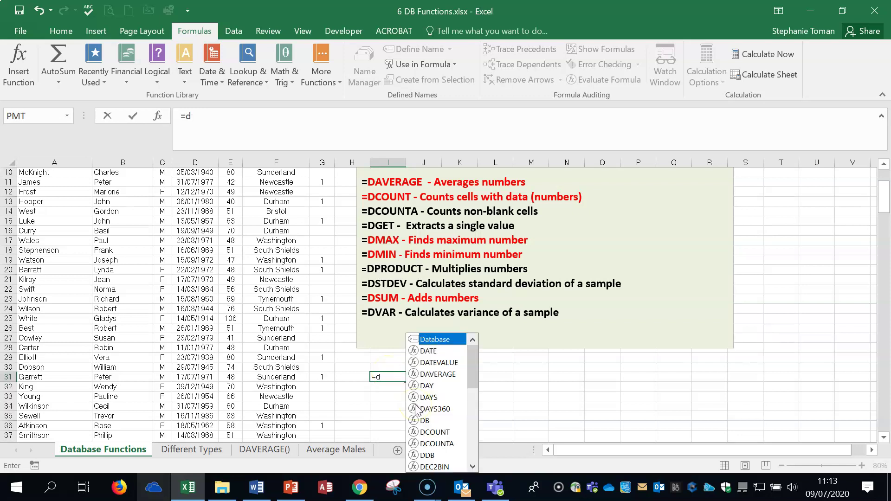
type("m")
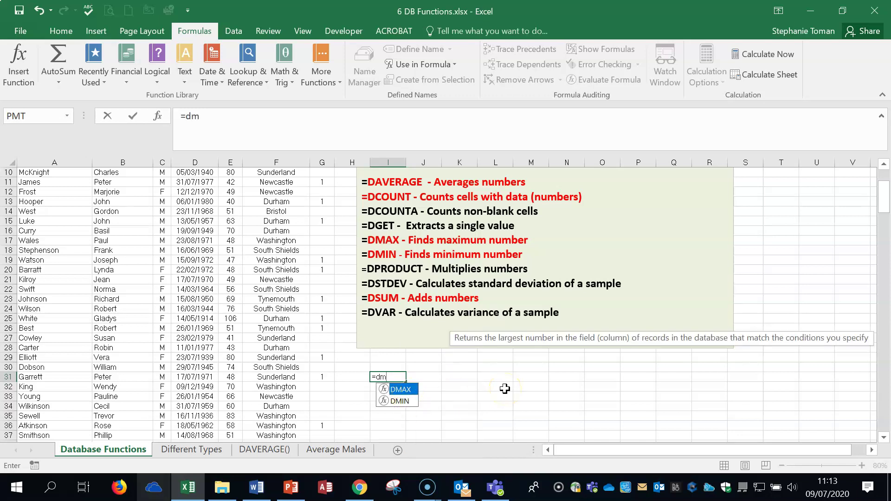
key("F2")
left_click_drag(393, 376, 348, 373)
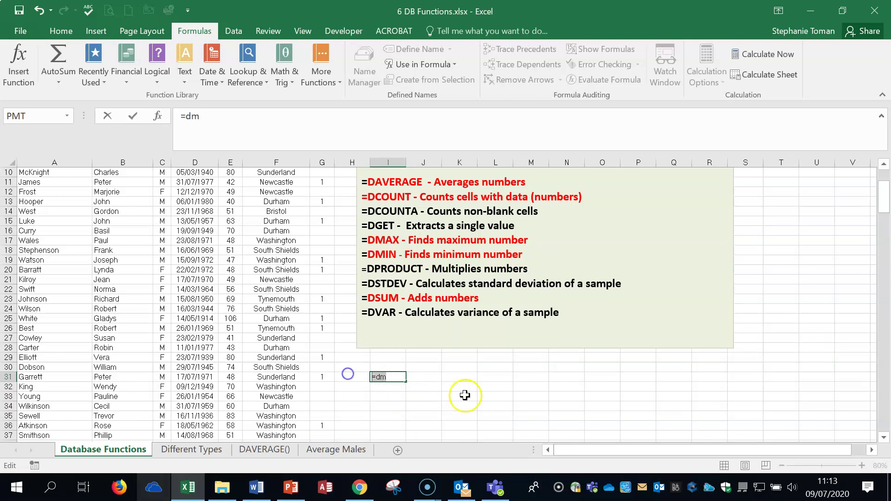
key("Delete")
left_click(521, 388)
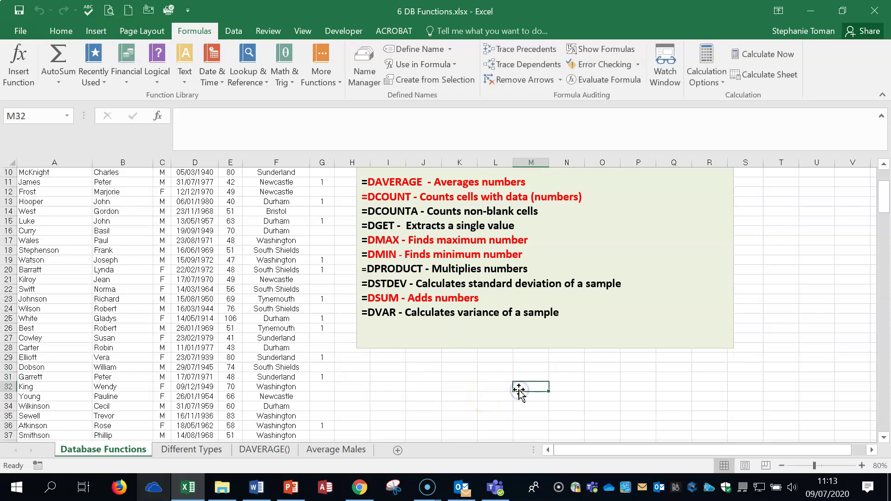
scroll(519, 390, "up", 3)
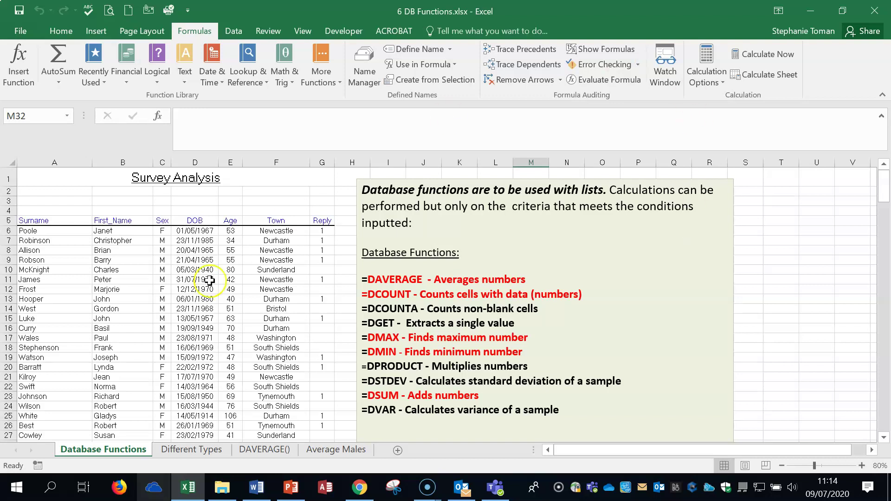
Step: On the Different Types sheet, move the Replies cell's comment below the orange notes box, clear of the J2 formula
left_click(190, 449)
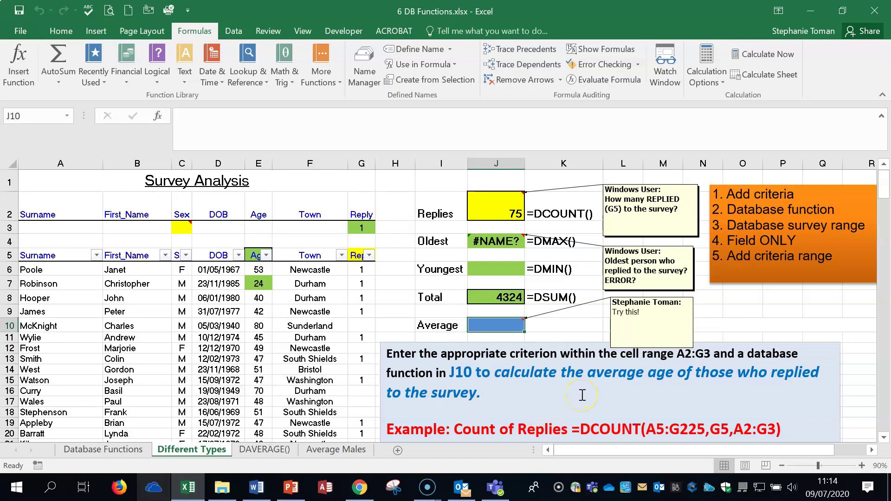
double_click(501, 206)
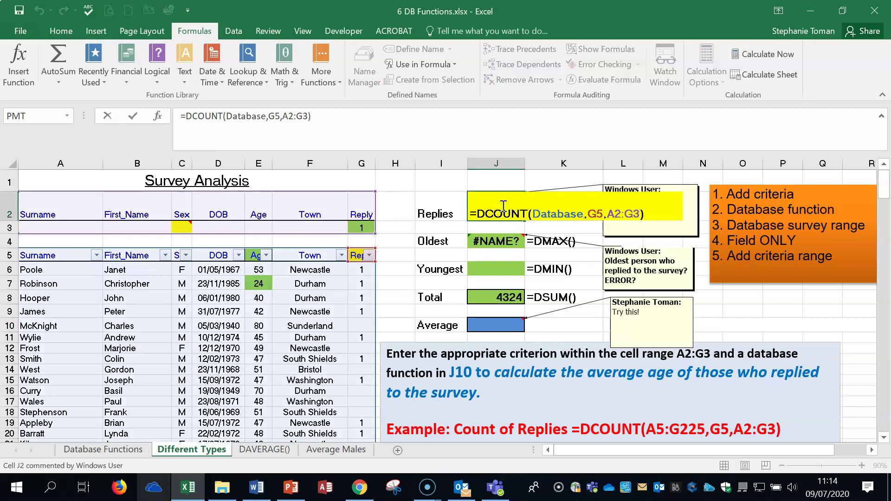
left_click_drag(688, 236, 808, 337)
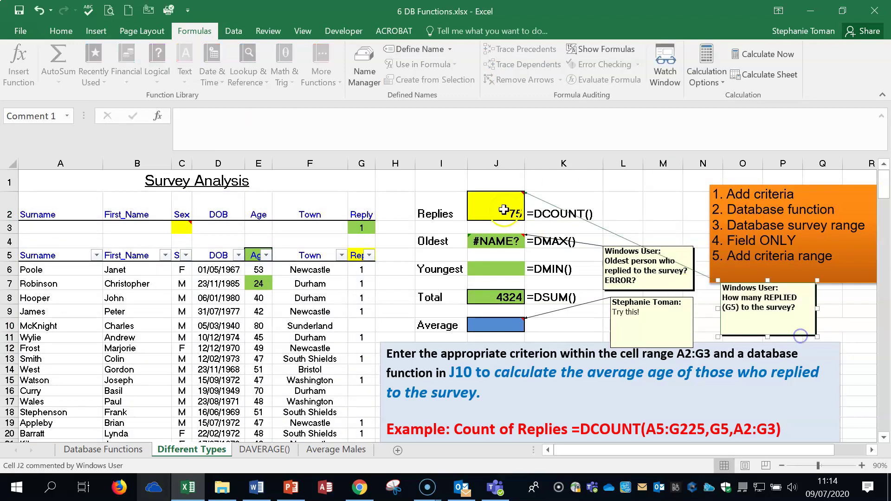
Step: Examine the database, field and criteria arguments of the DCOUNT formula in J2
double_click(505, 209)
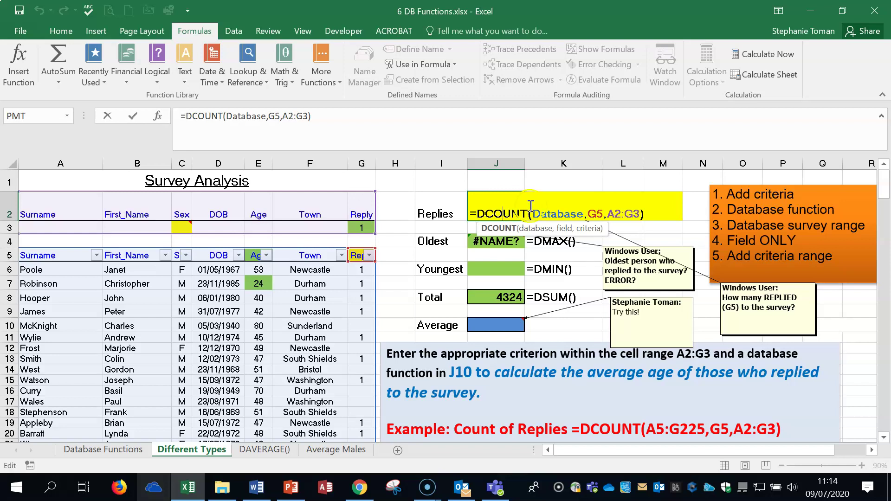
left_click(345, 273)
key("Return")
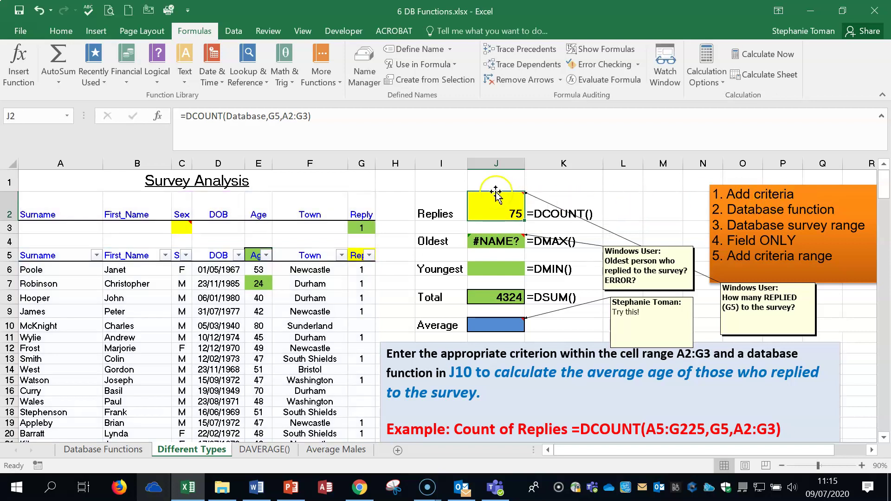
Step: Replace the formula in J2 with a new DCOUNT function, using the survey list A5:G225 (Database) as its database argument
left_click(512, 207)
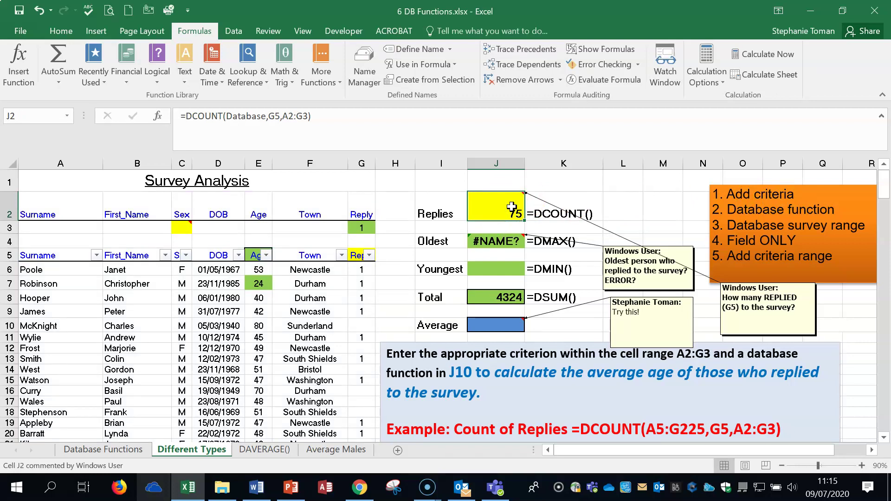
type("=")
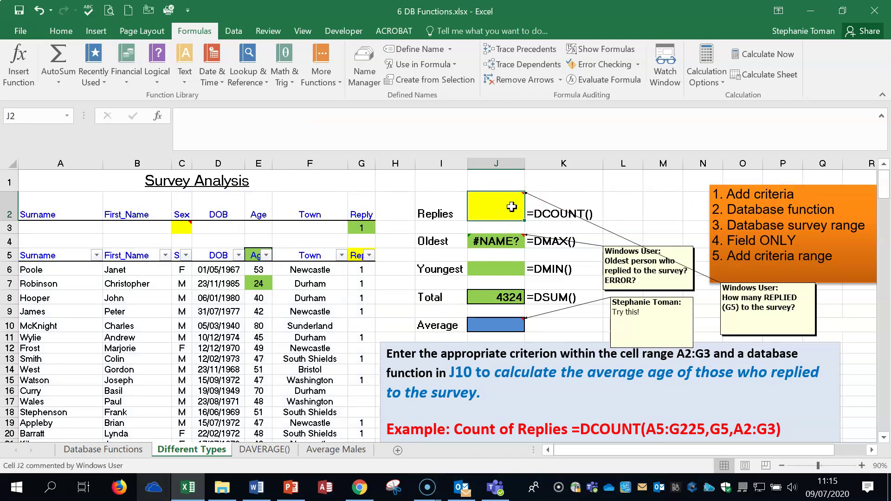
type("dc")
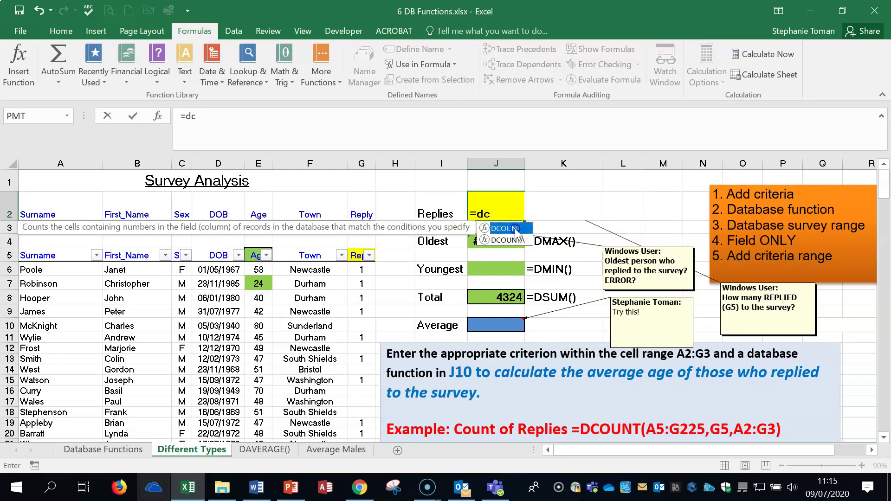
double_click(516, 232)
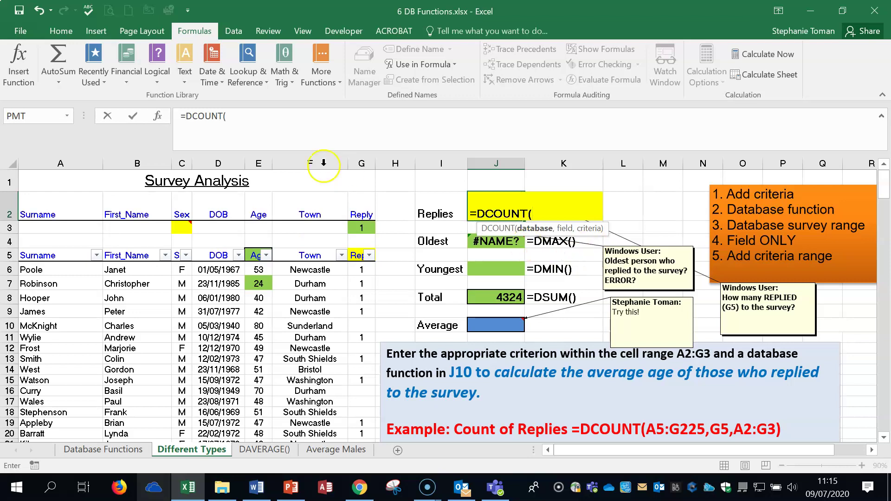
left_click(161, 116)
left_click_drag(522, 154, 623, 239)
left_click(544, 281)
left_click_drag(47, 258, 365, 420)
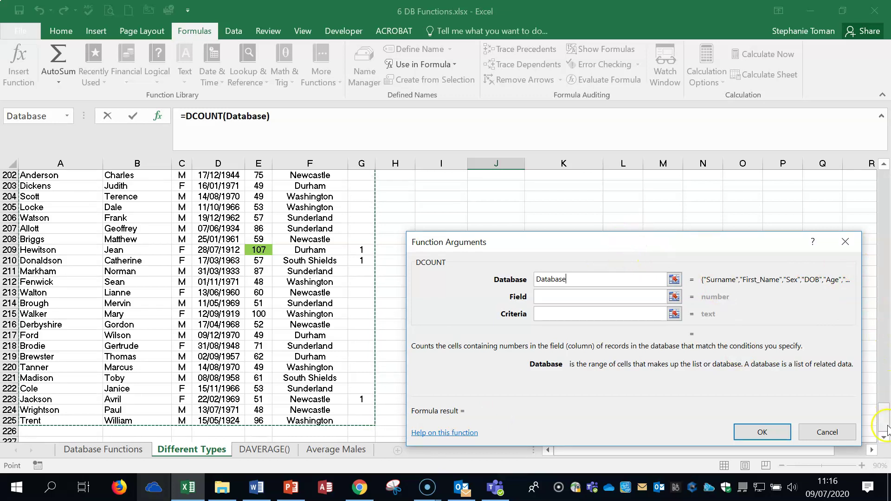
Step: Complete the DCOUNT function with the Reply heading G5 as field and A2:G3 as criteria
left_click_drag(886, 420, 885, 174)
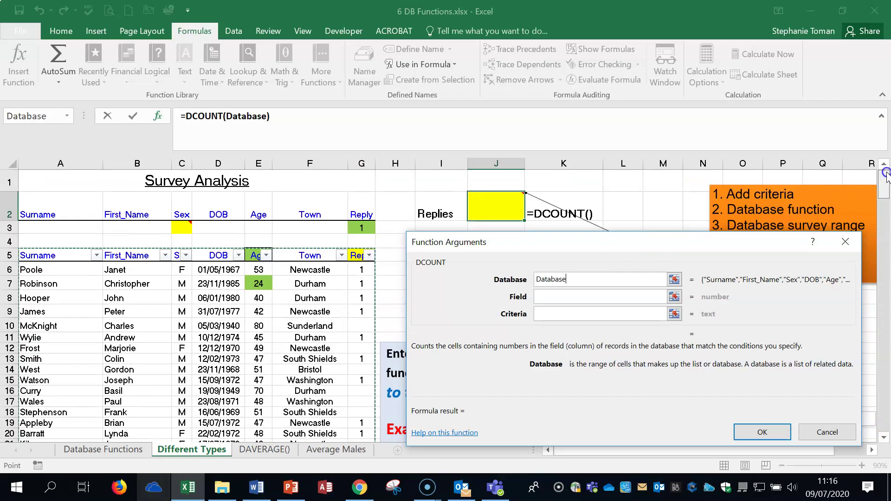
left_click(547, 300)
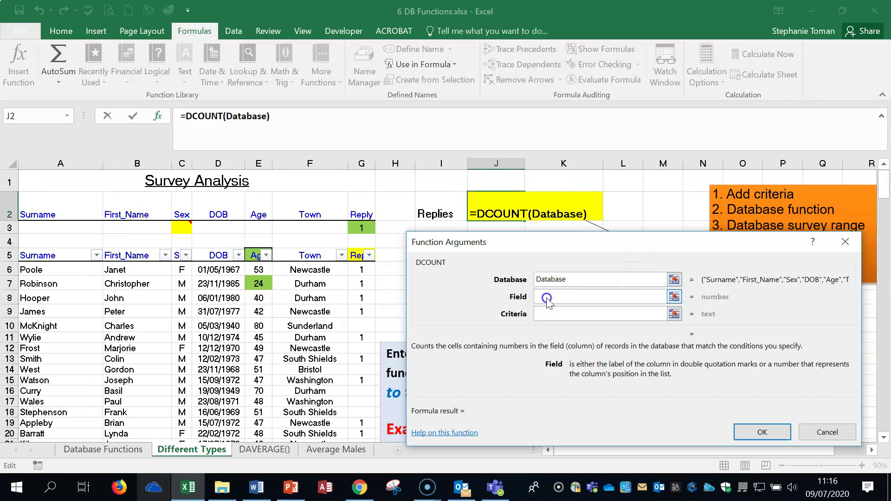
left_click(356, 253)
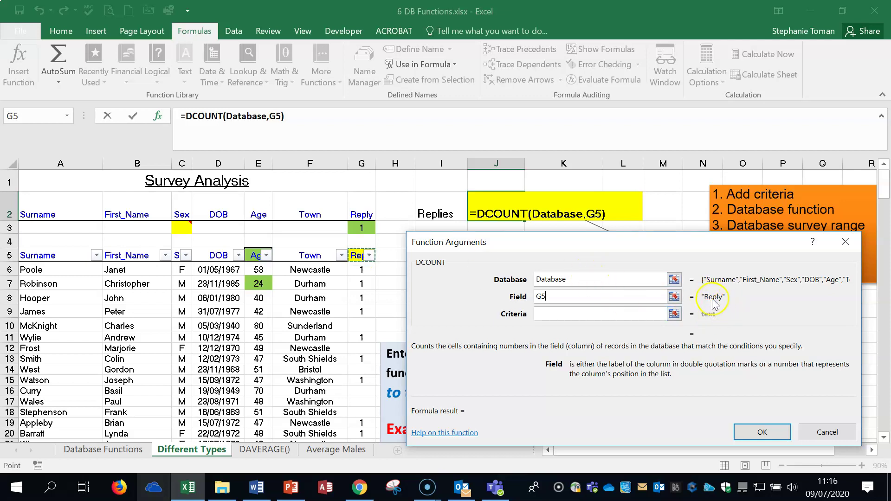
left_click(549, 316)
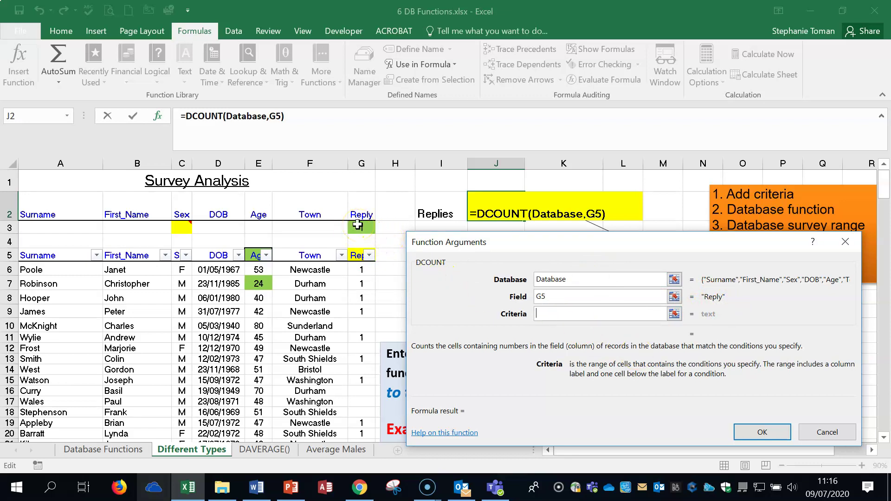
left_click_drag(50, 214, 372, 229)
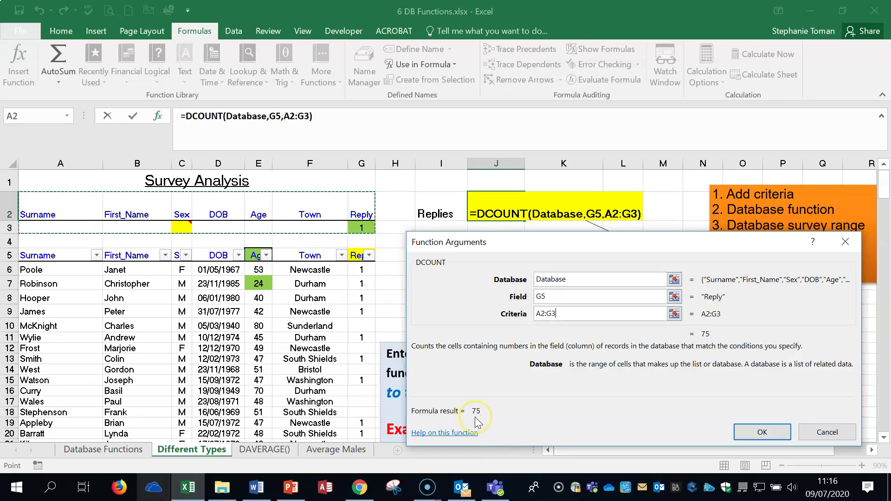
left_click(762, 433)
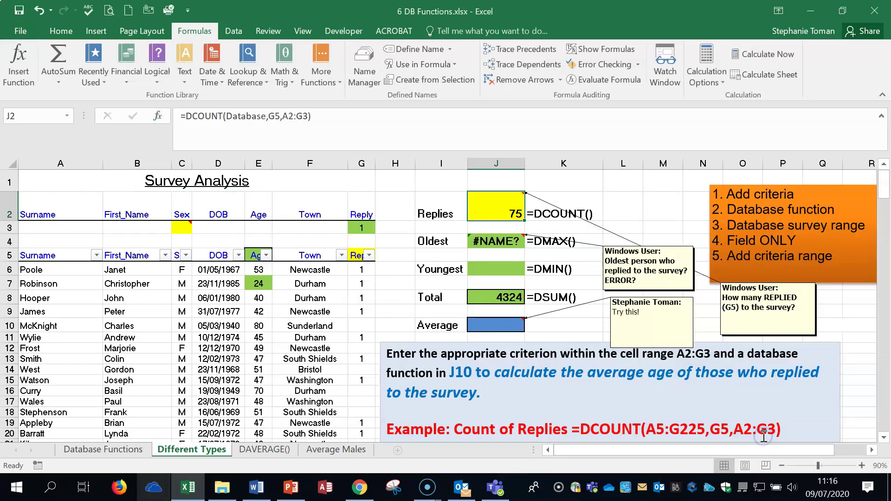
Step: Correct the misspelled range name in the J4 DMAX formula so it reads =DMAX(Database,E5,A2:G3)
left_click(505, 241)
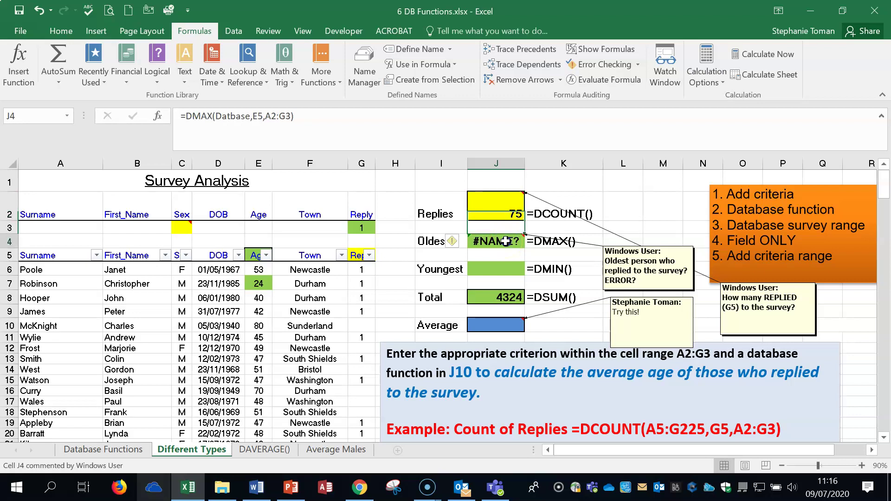
double_click(505, 241)
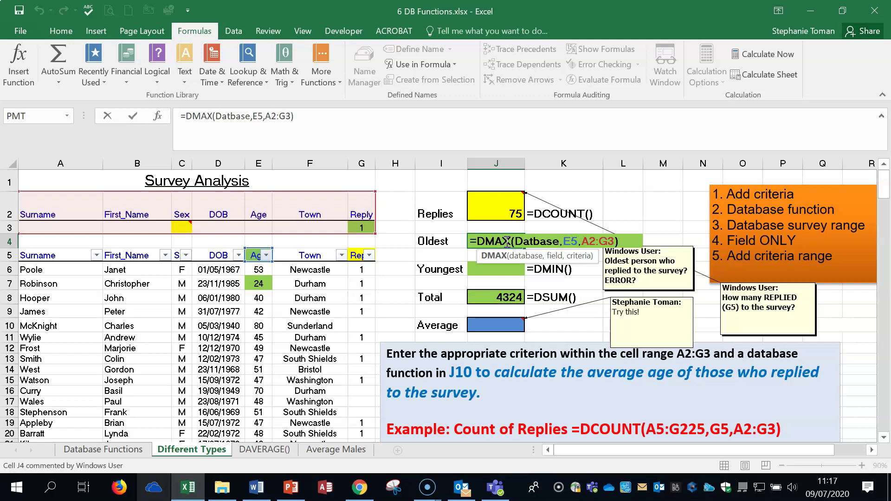
left_click(534, 242)
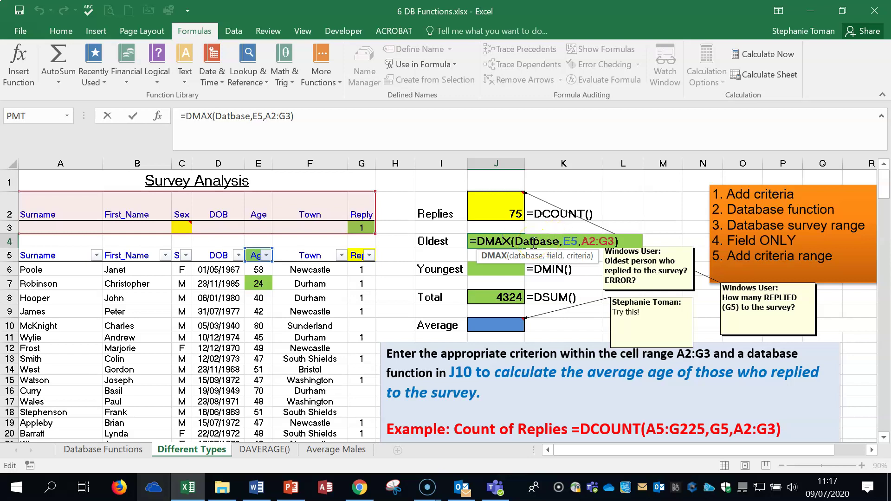
left_click(533, 242)
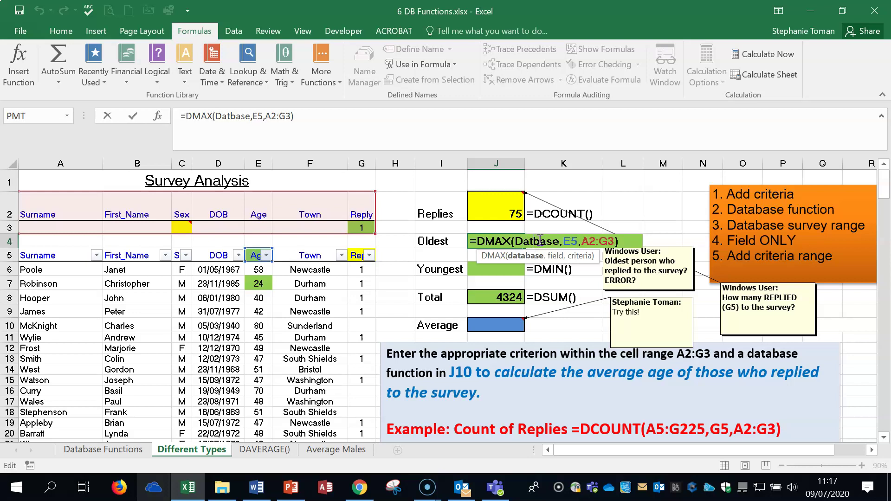
type("a")
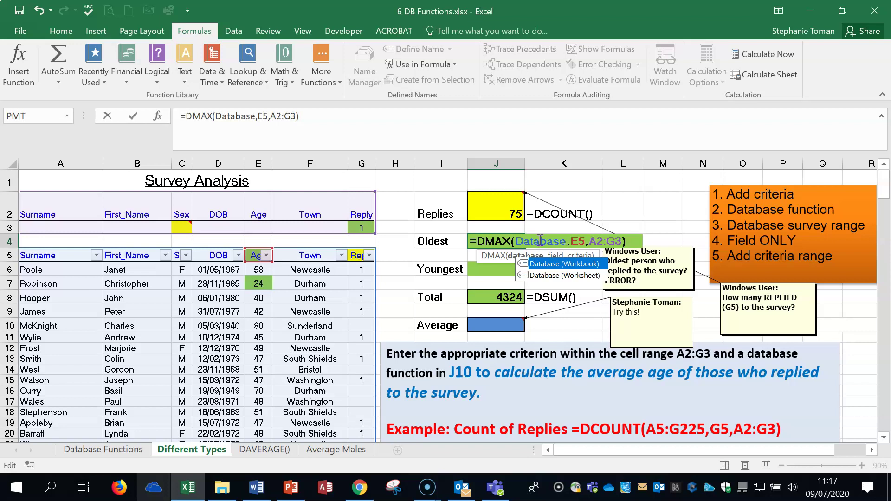
key("Return")
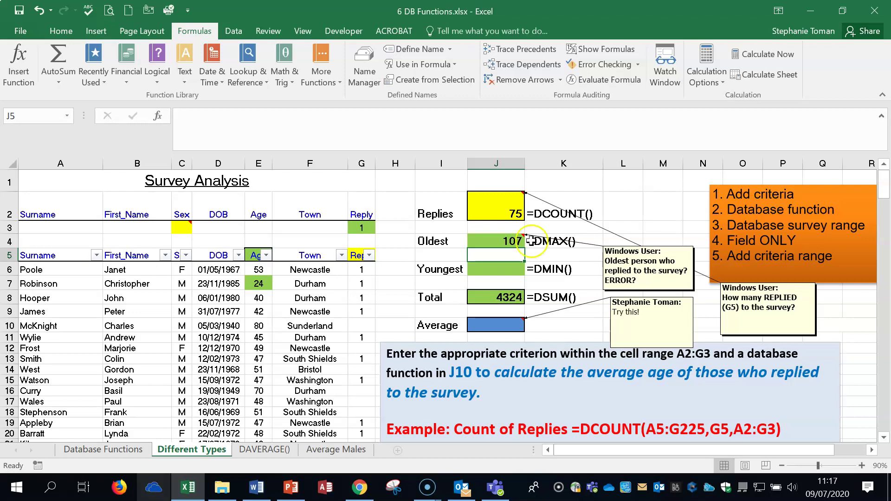
Step: Examine the database, field and criteria arguments of the DMAX formula in J4, including its Age heading reference E5
double_click(506, 241)
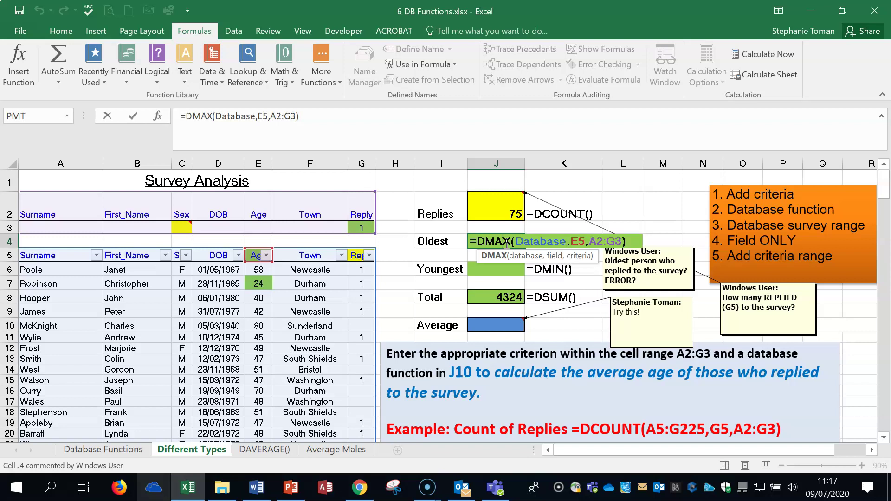
left_click(564, 239)
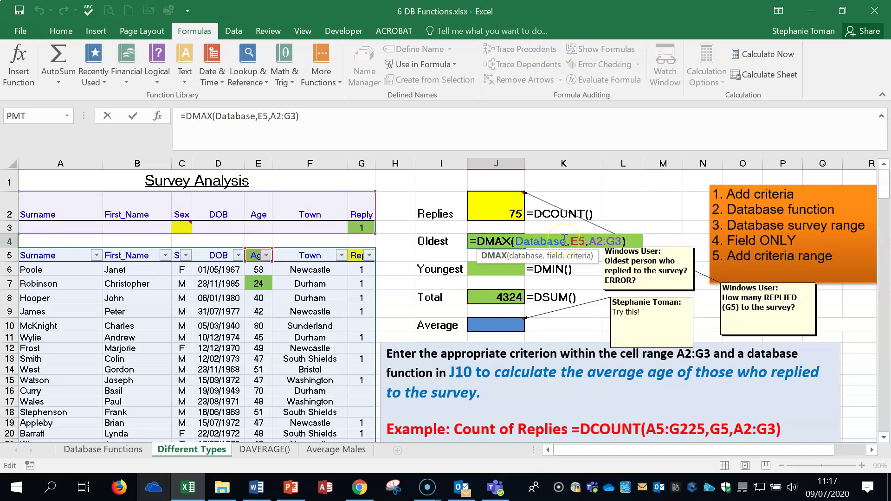
left_click(580, 241)
left_click(252, 259)
left_click(253, 256)
key("Return")
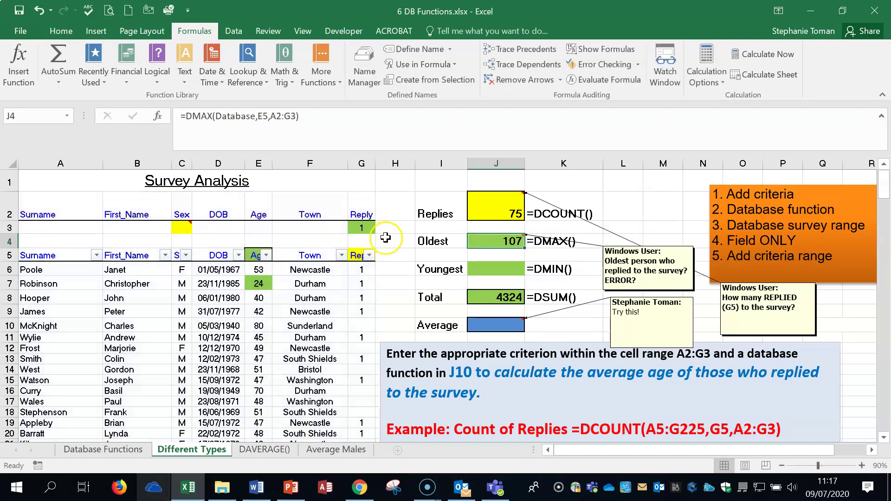
Step: Replace the formula in J4 with a new DMAX function, using the survey list A5:G225 (Database) as its database argument
left_click(501, 241)
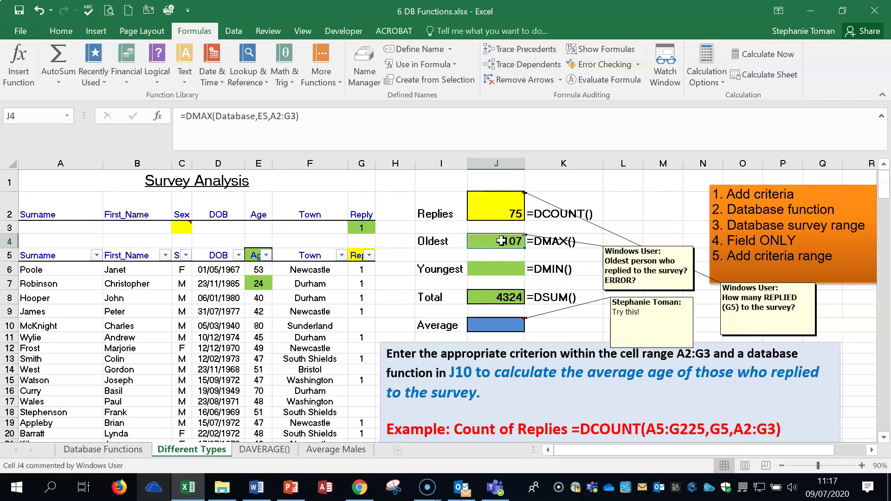
key("Delete")
type("=dm")
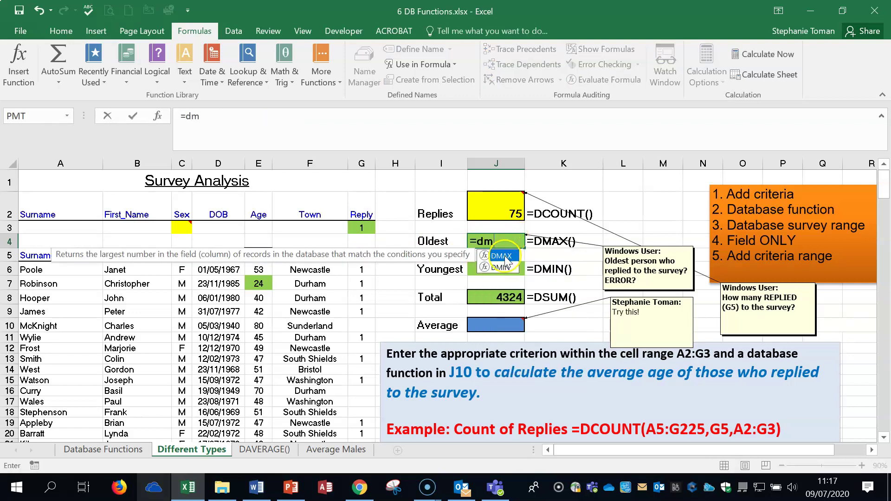
double_click(505, 256)
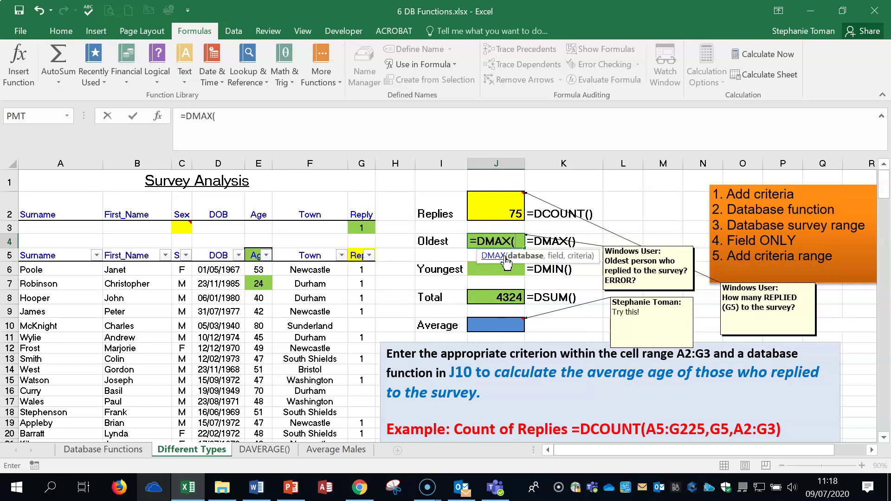
left_click_drag(28, 255, 359, 420)
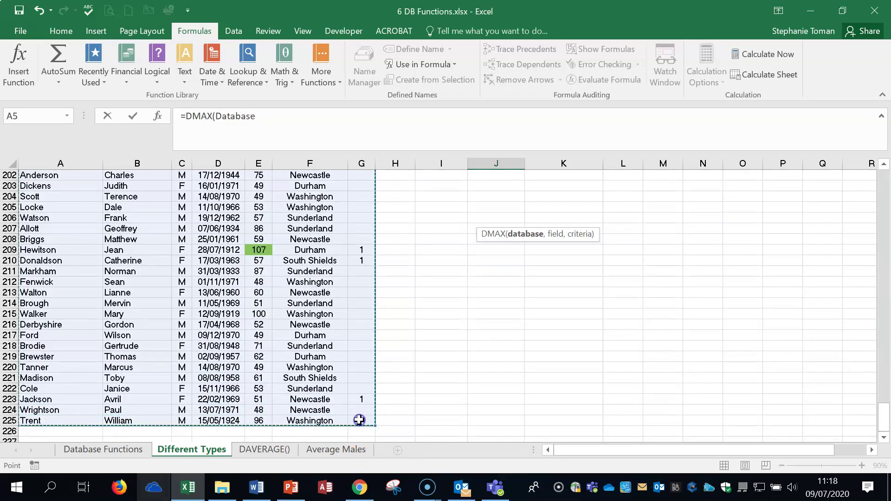
left_click_drag(883, 424, 886, 176)
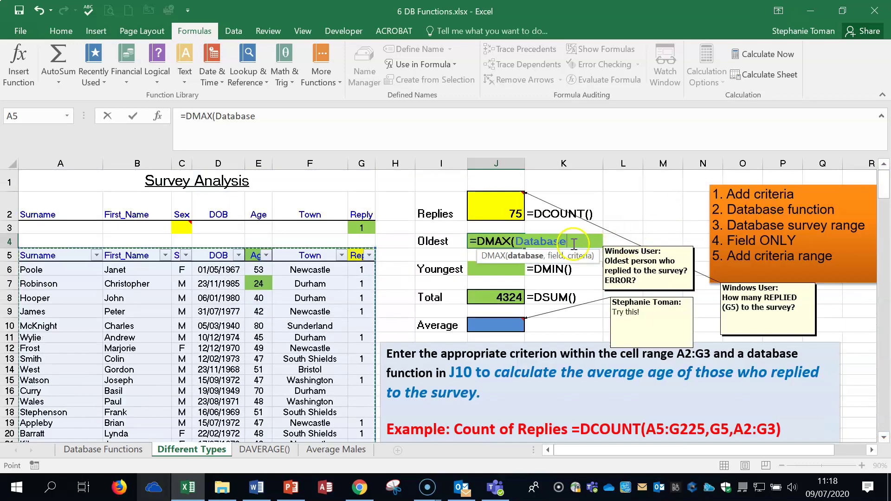
Step: Complete the DMAX function through its Function Arguments dialog, with the Age heading E5 as field and A2:G3 as criteria
left_click(157, 116)
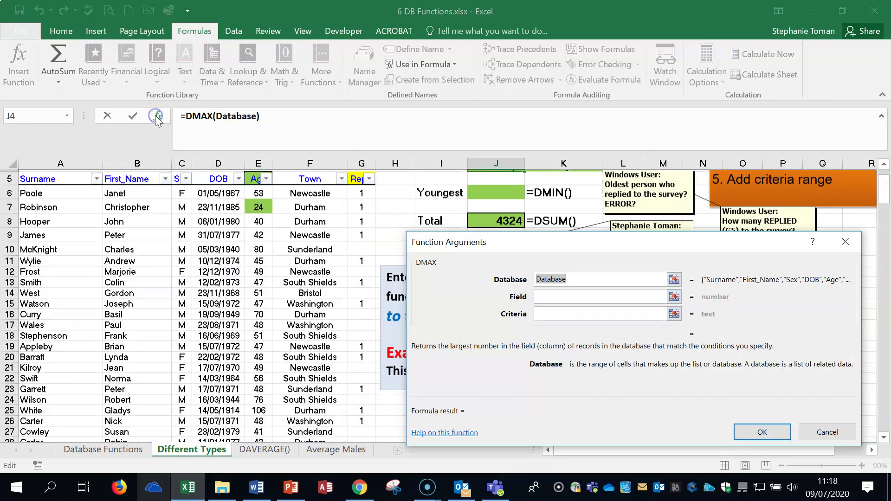
mouse_move(571, 243)
left_mouse_down()
mouse_move(589, 193)
mouse_move(568, 229)
left_mouse_up()
left_click(885, 172)
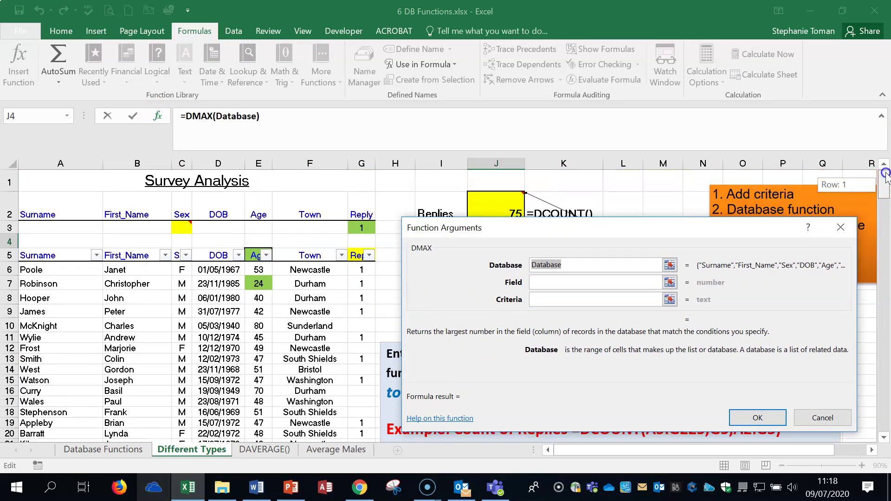
left_click_drag(699, 227, 695, 266)
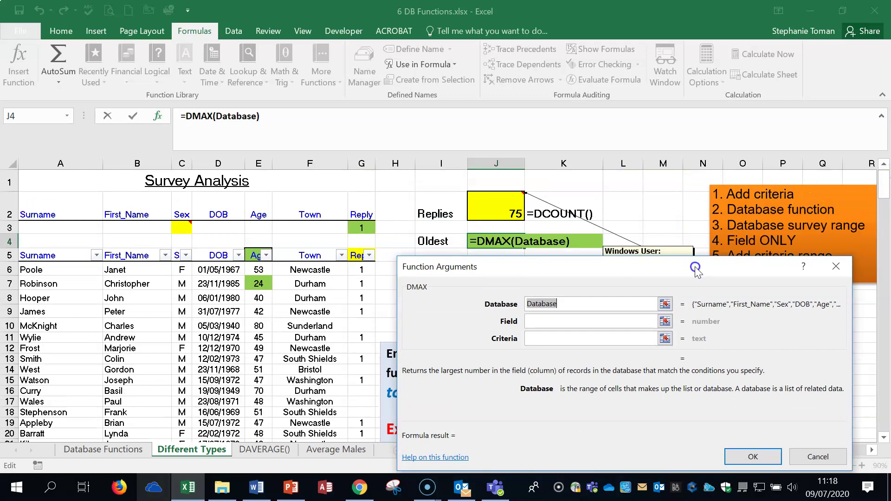
left_click(536, 322)
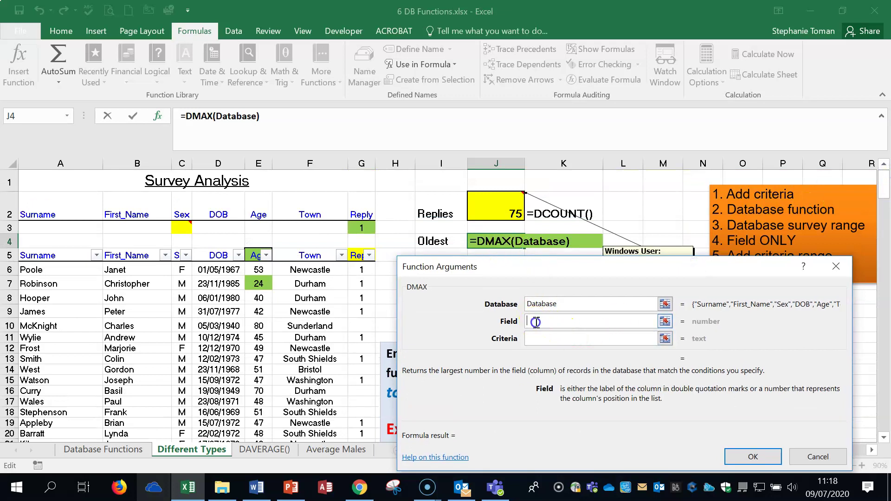
left_click(252, 255)
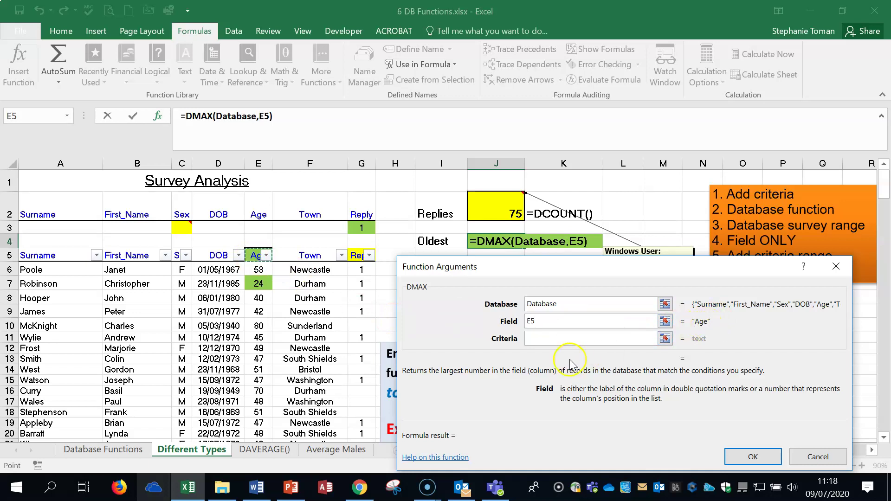
left_click(540, 339)
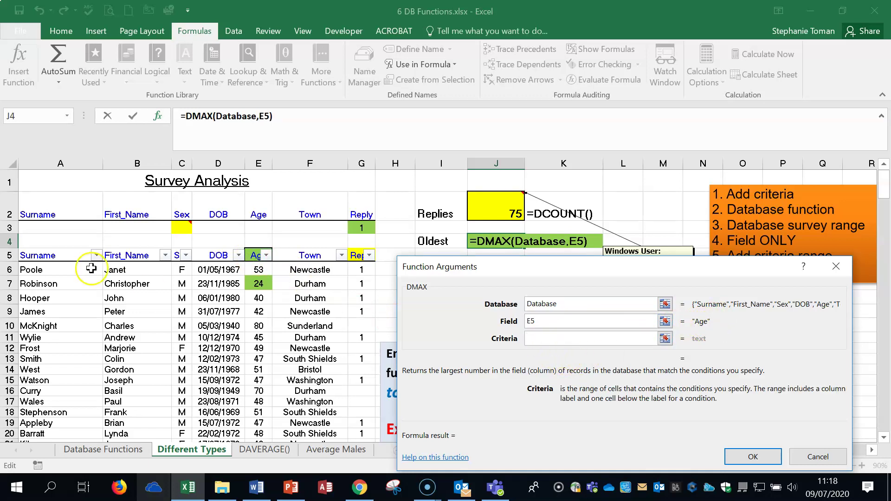
left_click_drag(27, 213, 361, 227)
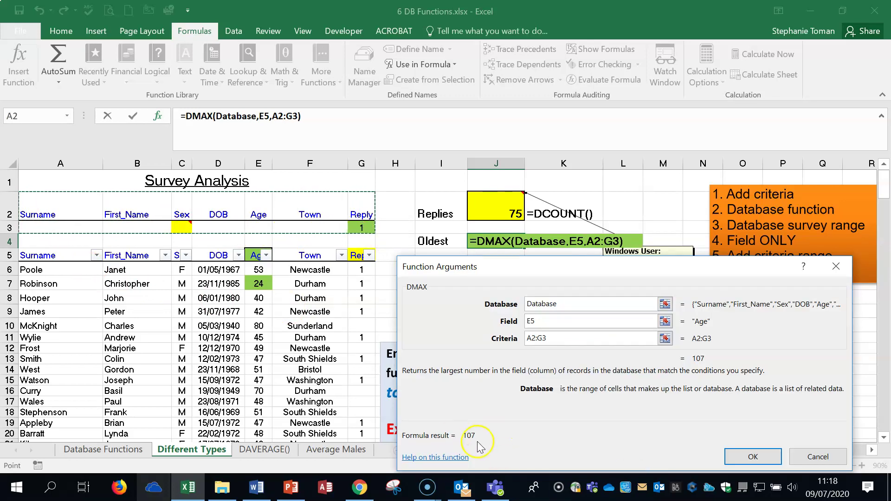
left_click(752, 457)
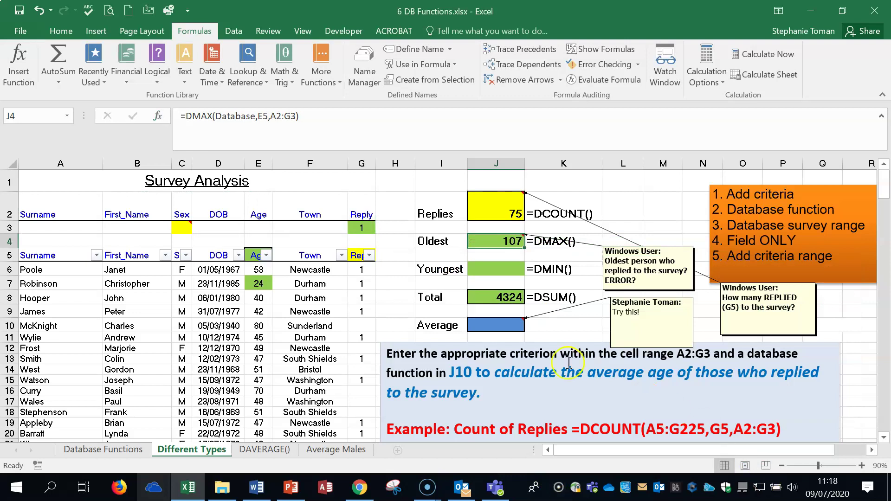
Step: Start a DMIN function in the Youngest cell J6, using the survey list A5:G225 (Database) as its database argument
left_click(507, 270)
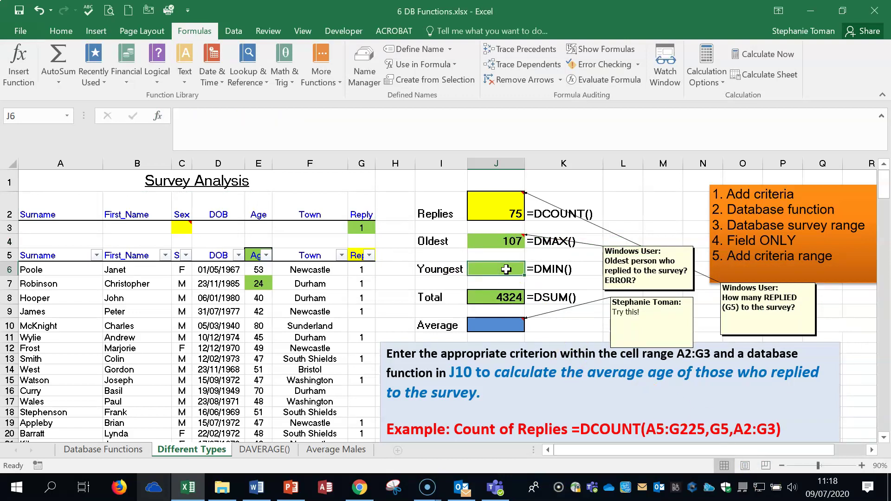
type("=")
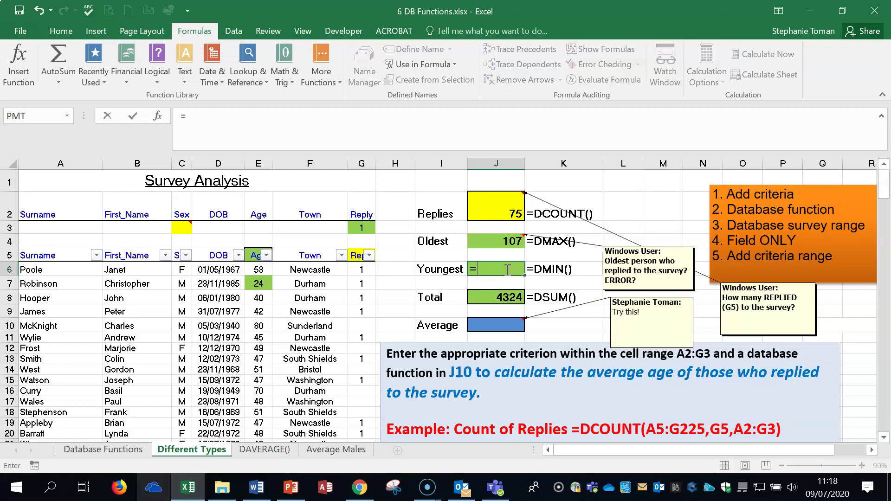
type("dmi")
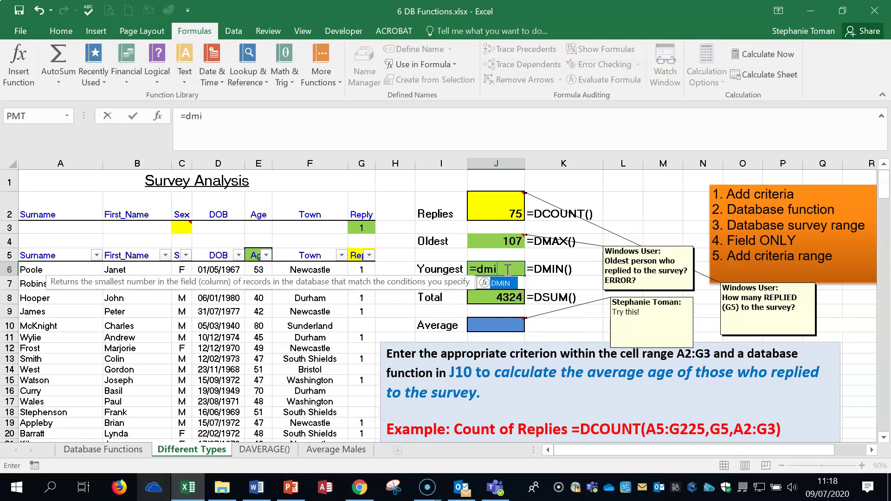
double_click(502, 282)
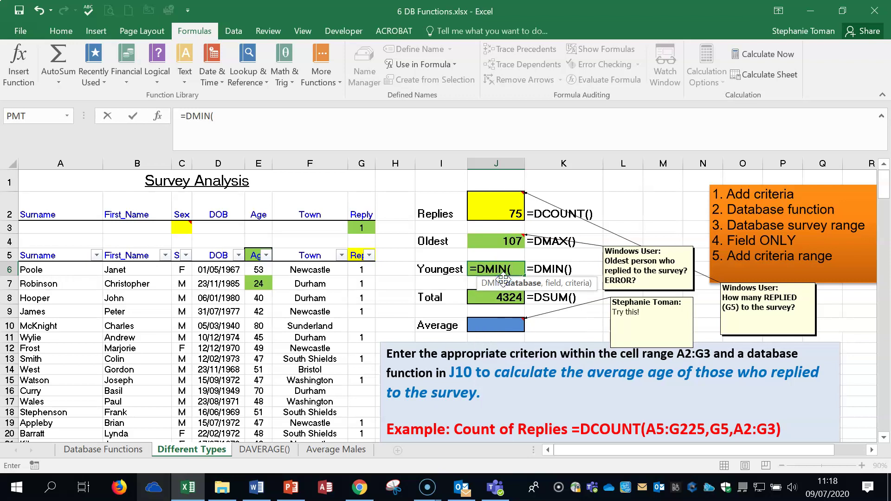
left_click_drag(65, 256, 363, 413)
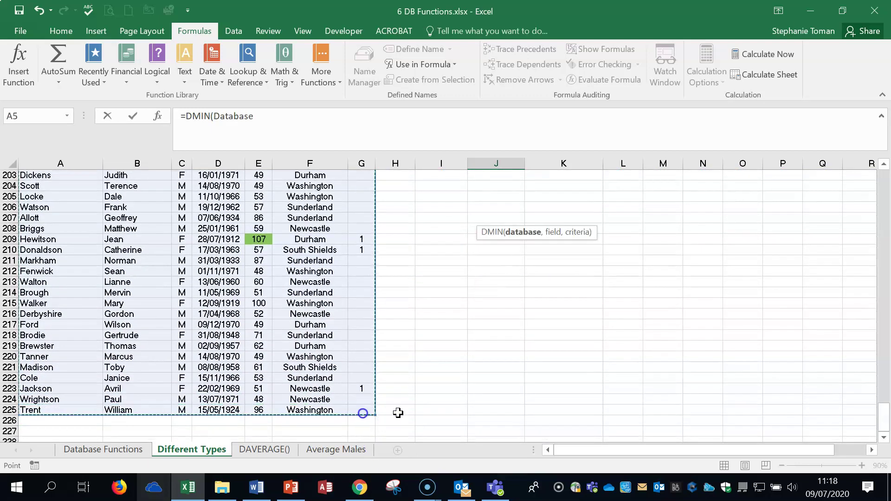
left_click_drag(886, 432, 886, 176)
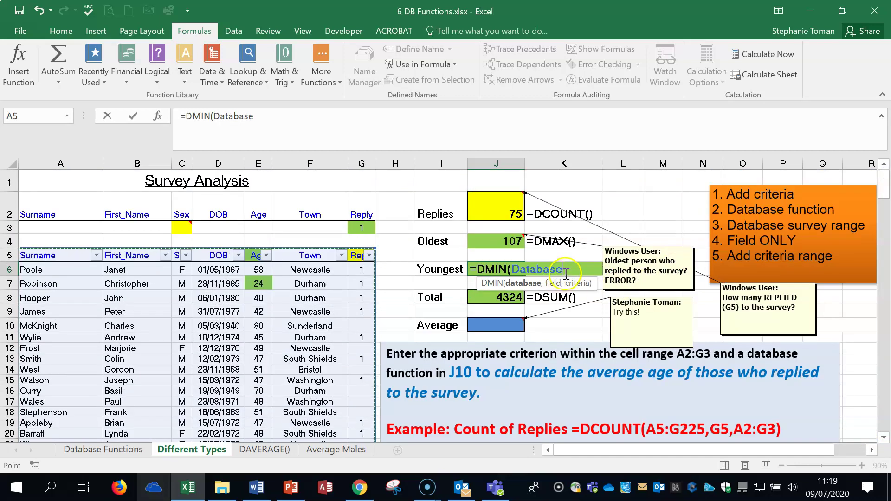
Step: Complete the DMIN function with the Age heading E5 as field and A2:G3 as criteria
type(",")
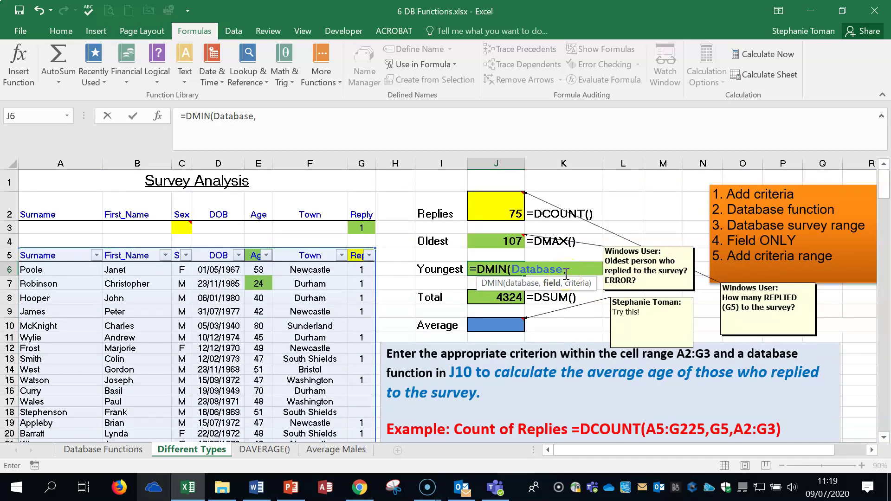
left_click(257, 255)
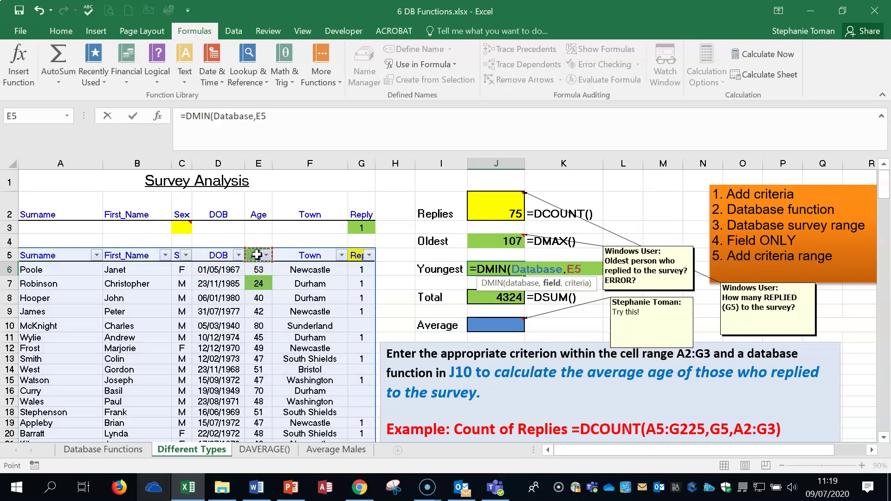
type(",")
left_click_drag(32, 215, 358, 229)
type(")")
key("Return")
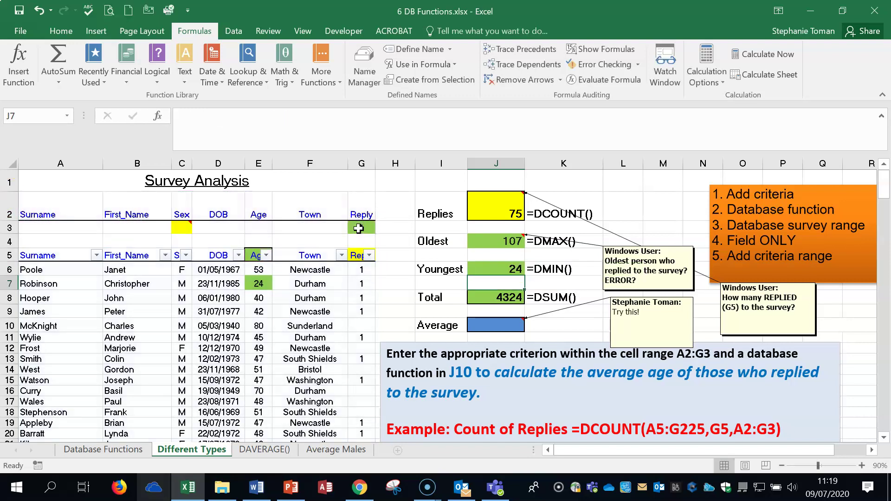
Step: Examine the arguments of the DSUM formula in the Total cell J8, leaving the formula as it is
double_click(497, 298)
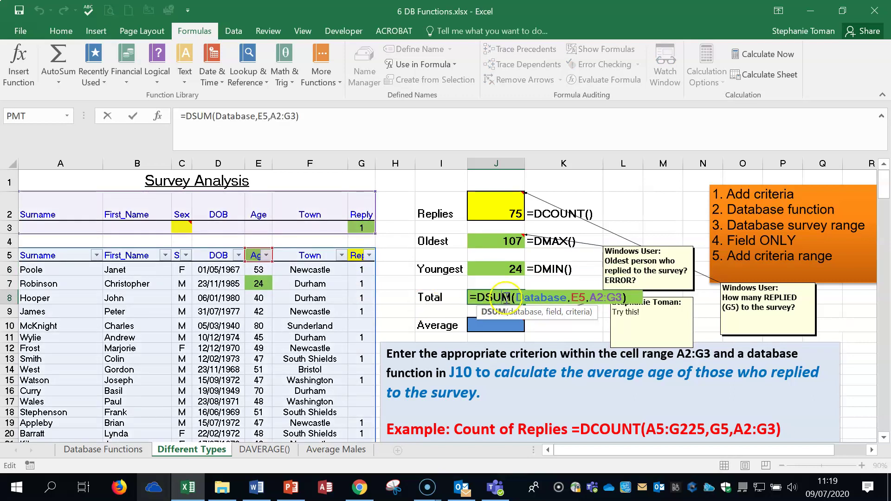
key("Escape")
Step: Enter =DAVERAGE(database,E5,A2:G3) in J10 to calculate the average age of those who replied to the survey
left_click(493, 325)
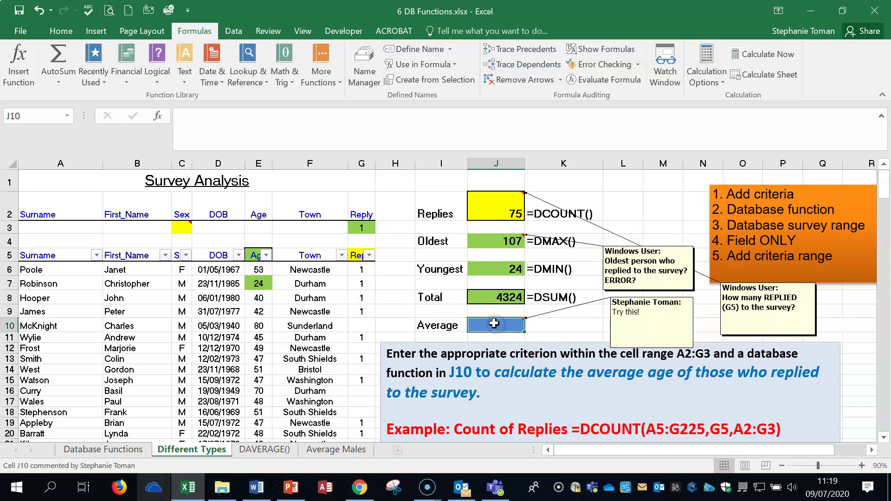
type("=")
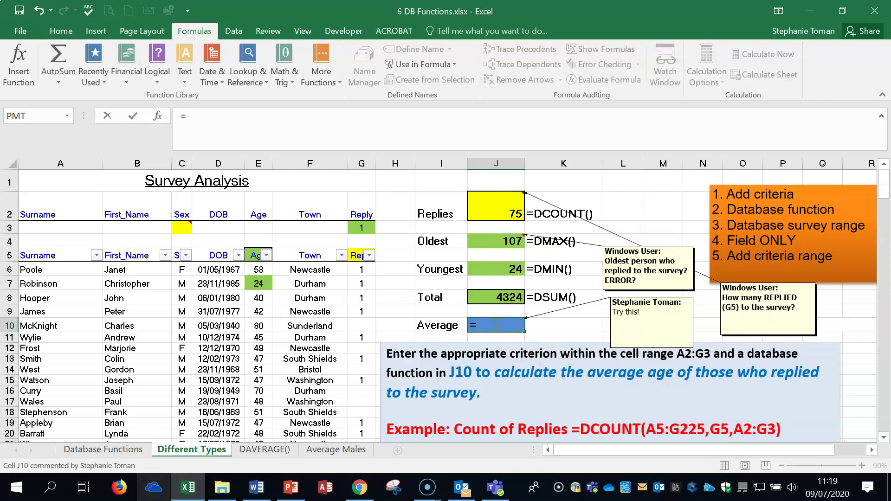
type("dav")
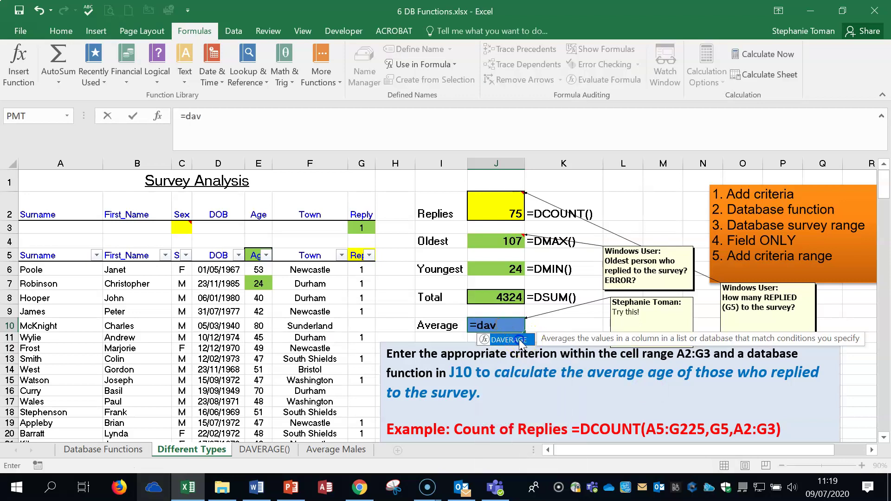
double_click(519, 342)
type("data")
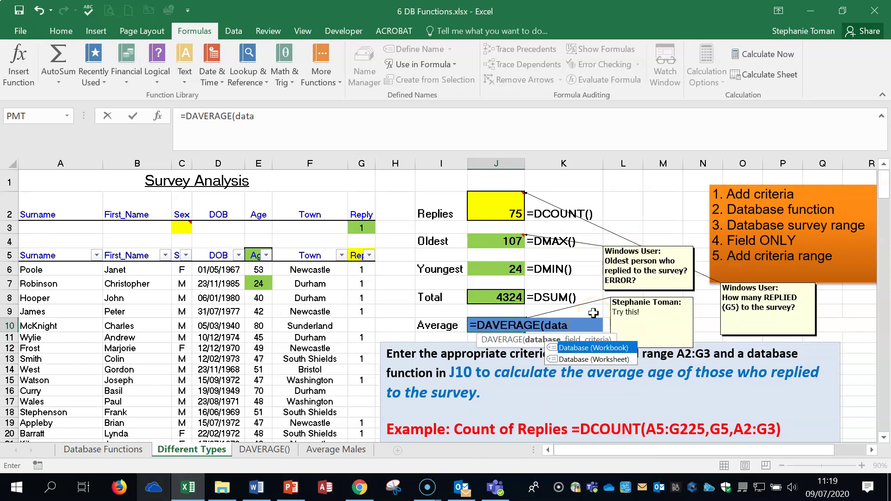
type("base,")
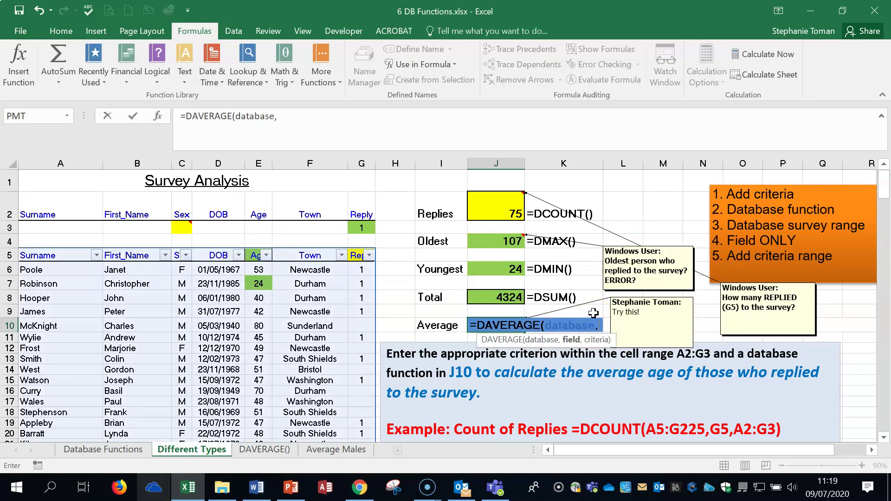
left_click(255, 254)
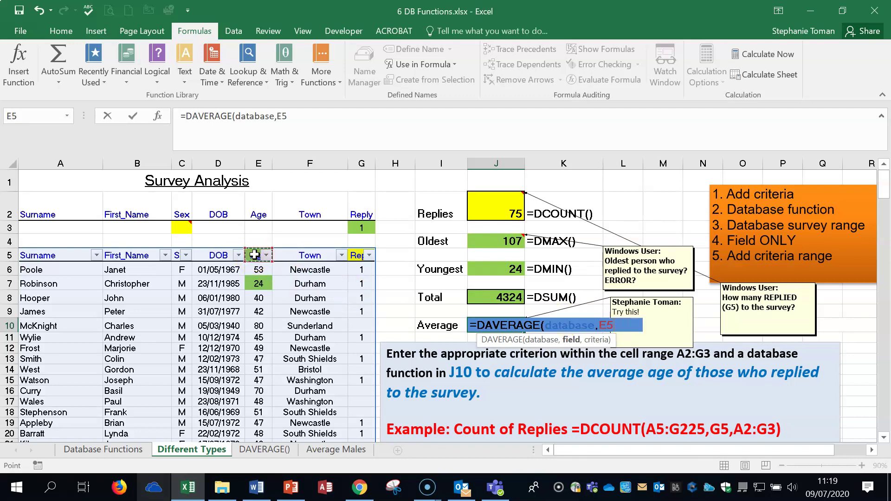
type(",")
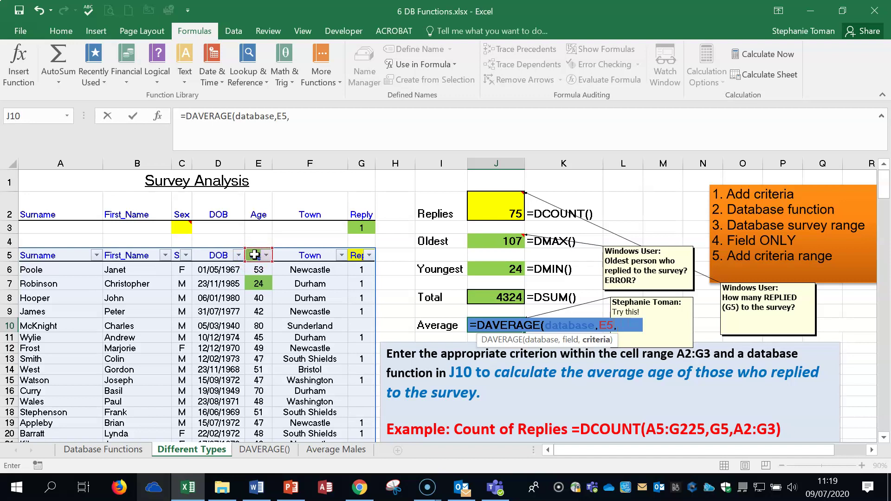
left_click_drag(57, 211, 371, 225)
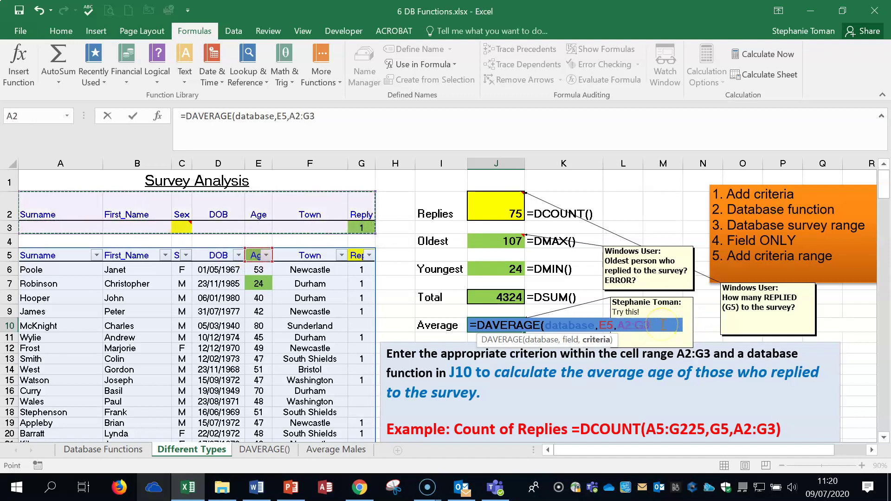
key("Return")
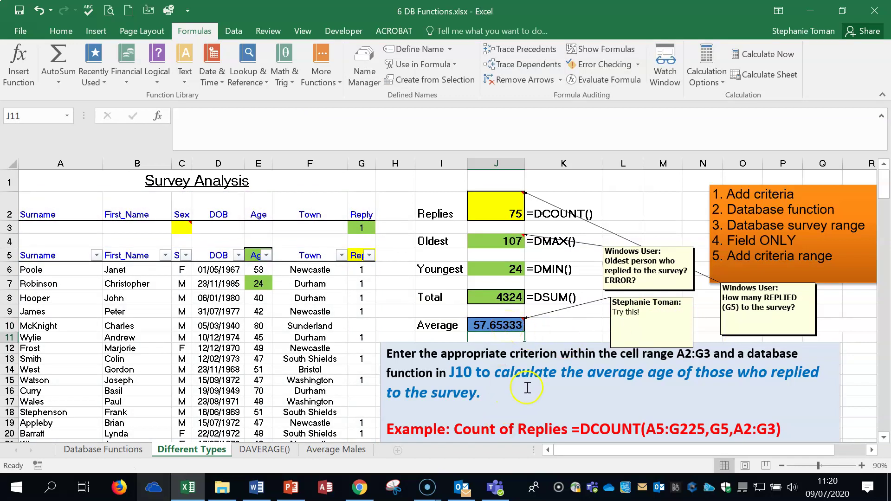
Step: On the DAVERAGE() sheet, clear the Newcastle criterion from the Town criteria cell F3
left_click(266, 450)
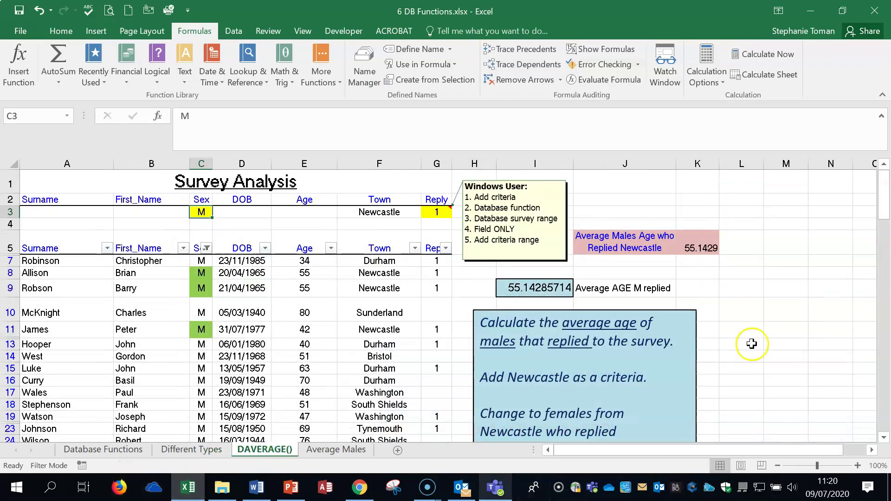
left_click(787, 365)
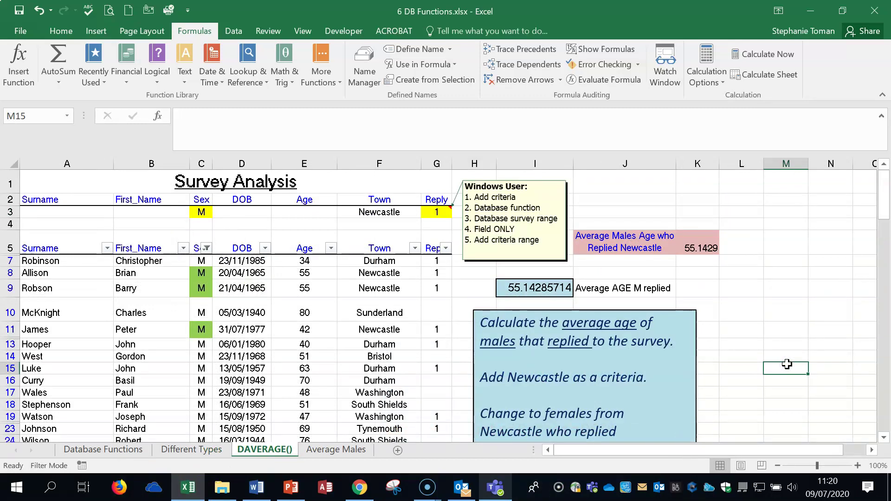
left_click(201, 212)
left_click(422, 209)
left_click(389, 212)
key("Delete")
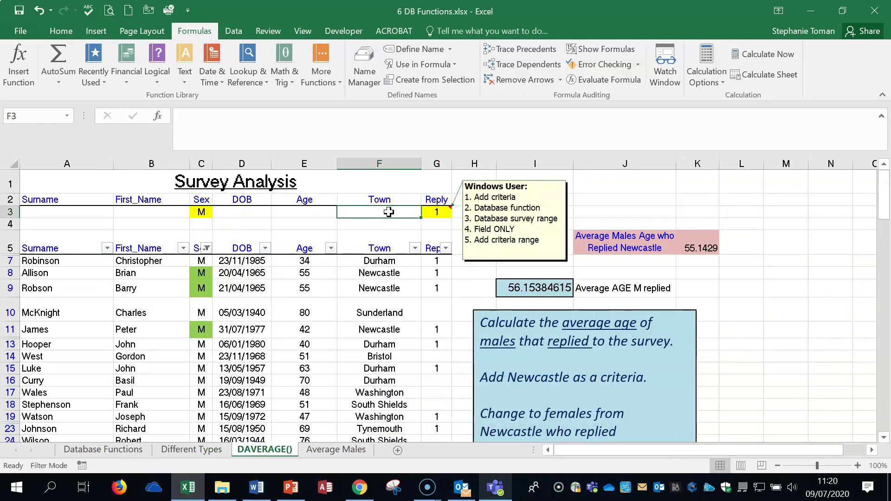
left_click(439, 215)
left_click(193, 215)
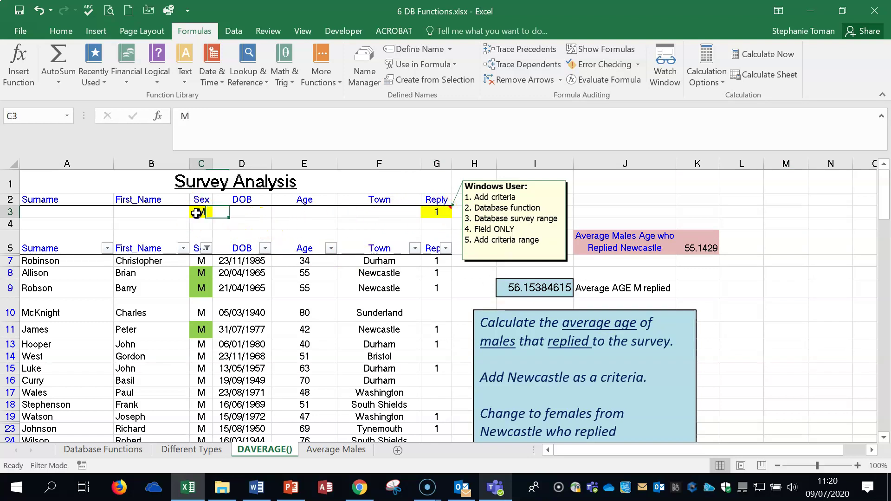
left_click(427, 212)
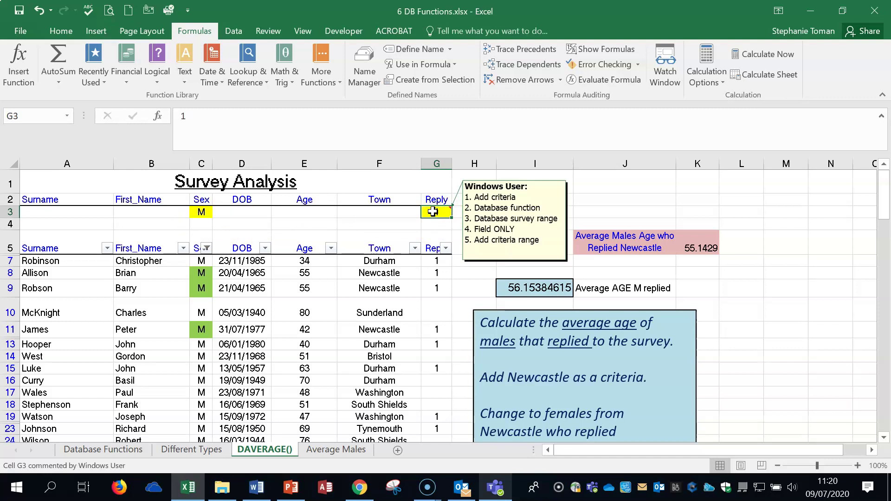
Step: Move the blue instruction text box slightly further down, away from the average age cell I9
left_click(529, 288)
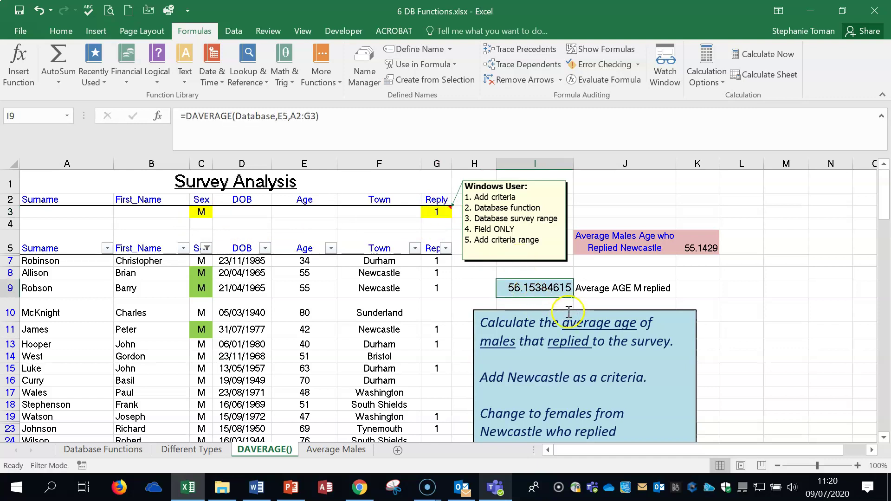
left_click(589, 316)
left_click_drag(586, 320, 483, 359)
left_click(774, 329)
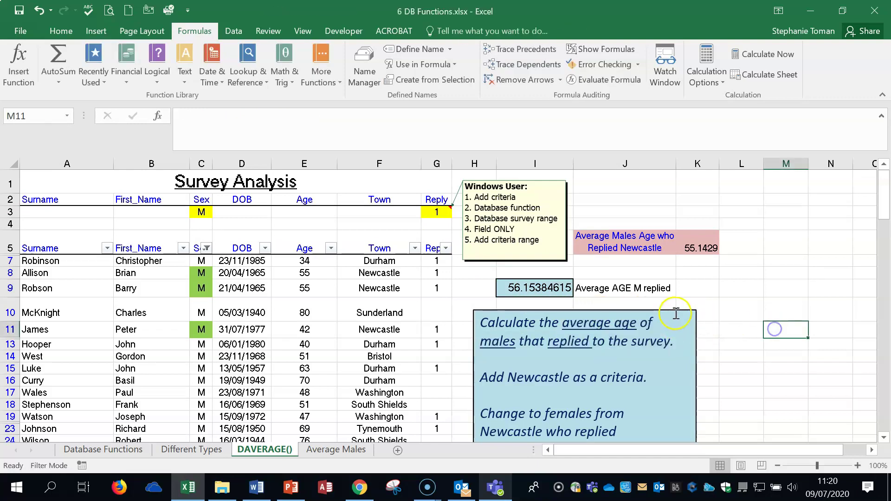
left_click(669, 310)
left_click_drag(668, 310, 670, 346)
Step: Clear I9 and start a new DAVERAGE function there, using the survey list A5:G225 (Database) as its database argument
left_click(532, 287)
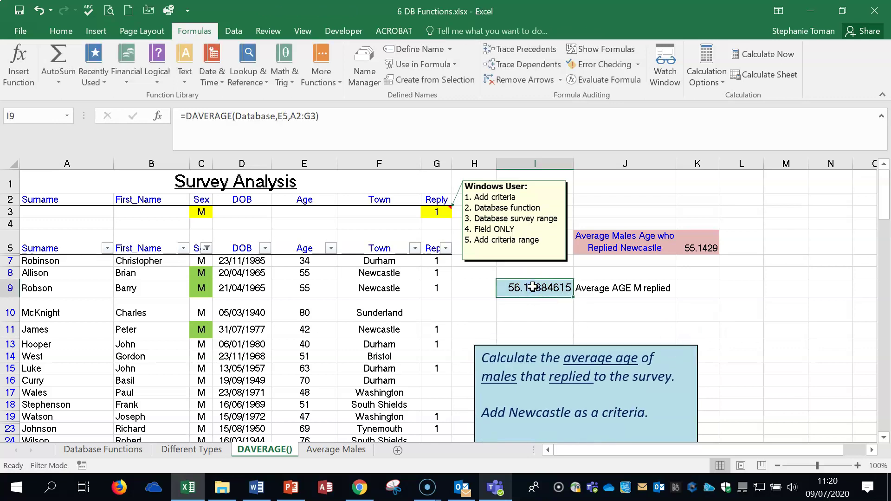
key("Delete")
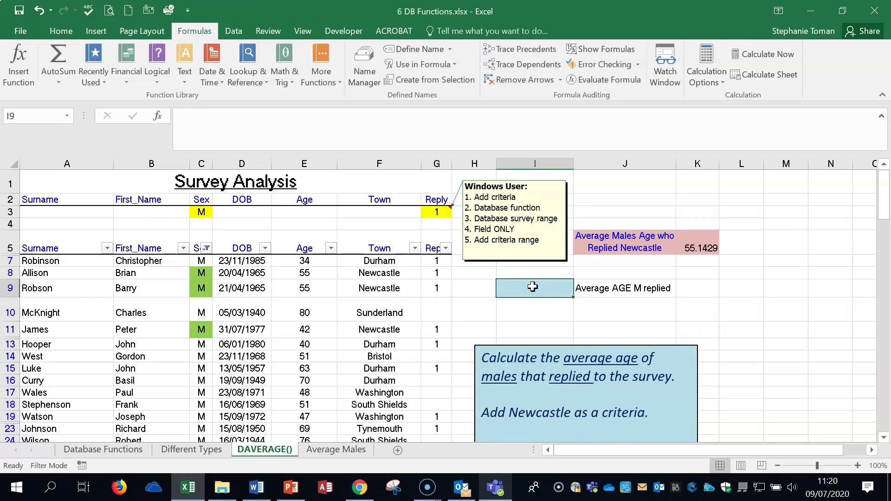
type("=dav")
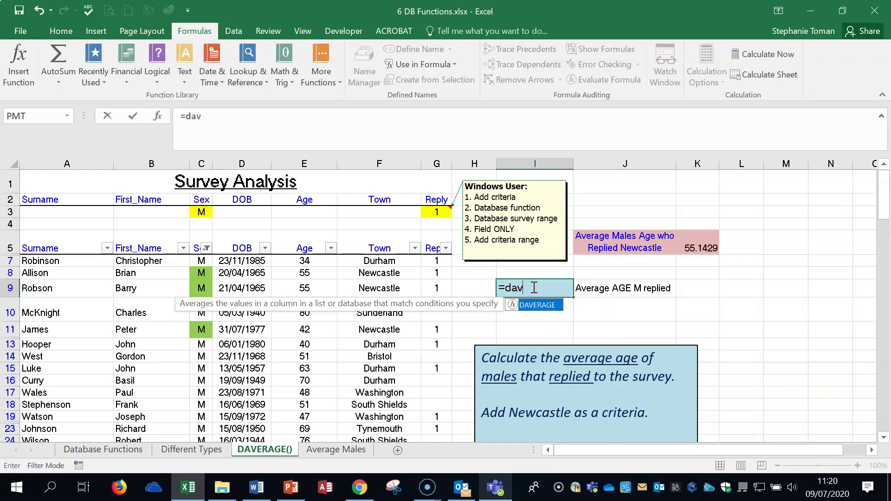
double_click(540, 305)
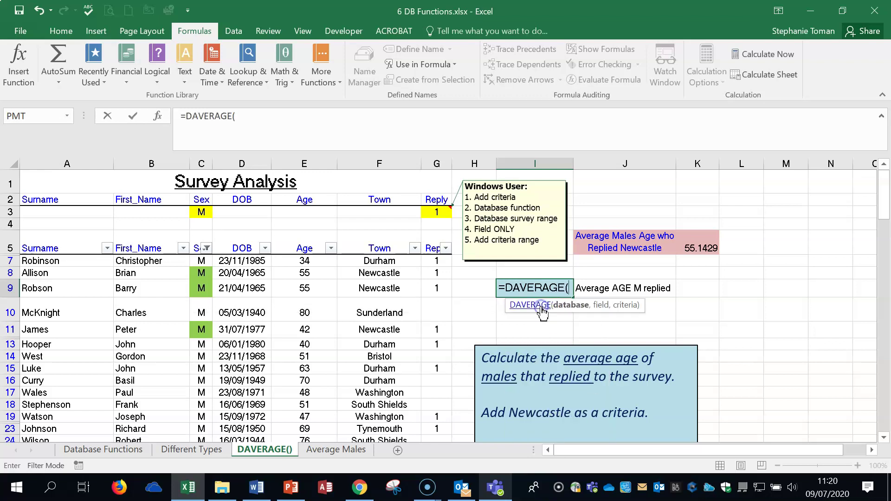
left_click_drag(69, 248, 440, 427)
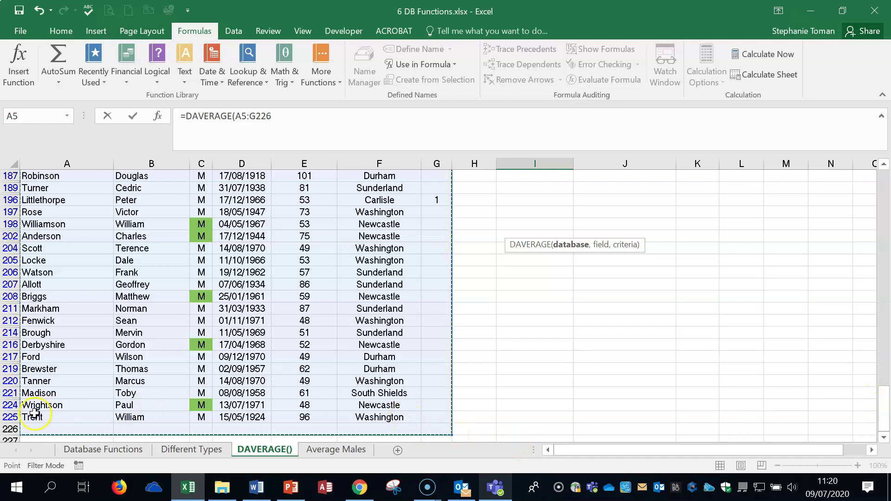
left_click_drag(34, 413, 361, 415)
left_click_drag(405, 397, 438, 181)
scroll(847, 325, "up", 2)
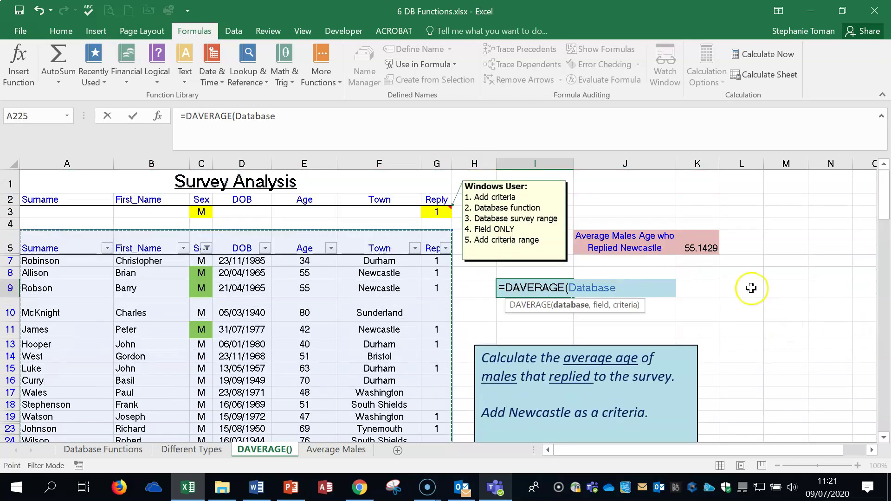
Step: Complete the DAVERAGE function in I9 with the Age heading E5 as field and A2:G3 as criteria
type(",")
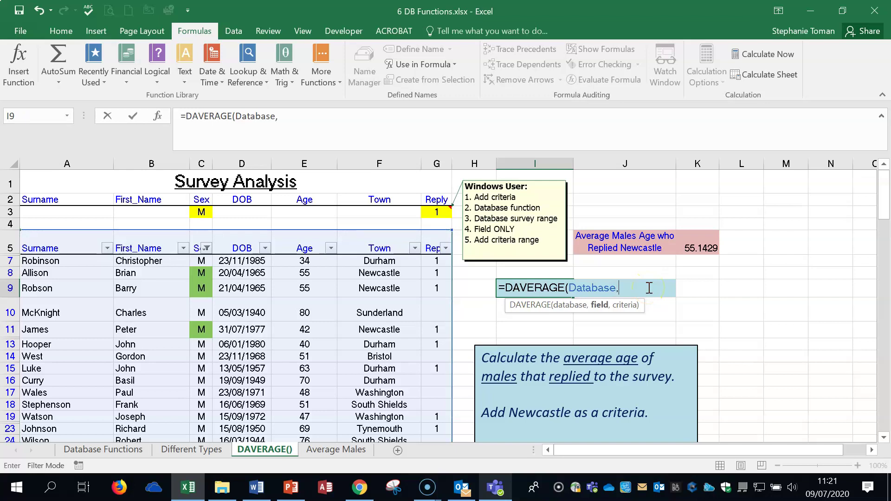
left_click(305, 249)
type(",")
left_click_drag(33, 198, 449, 213)
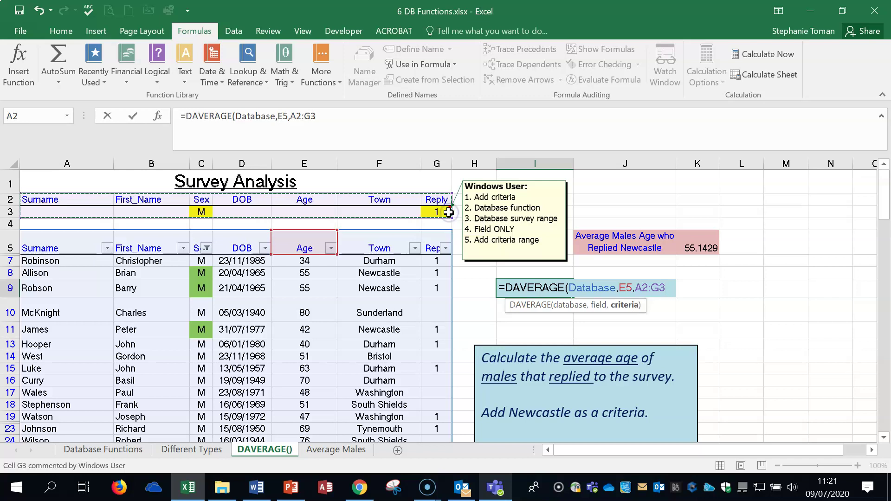
key("Return")
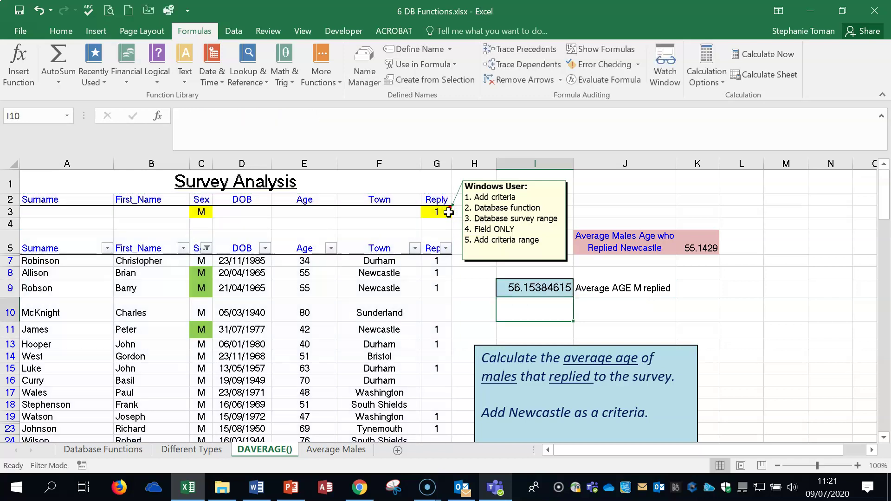
left_click(564, 287)
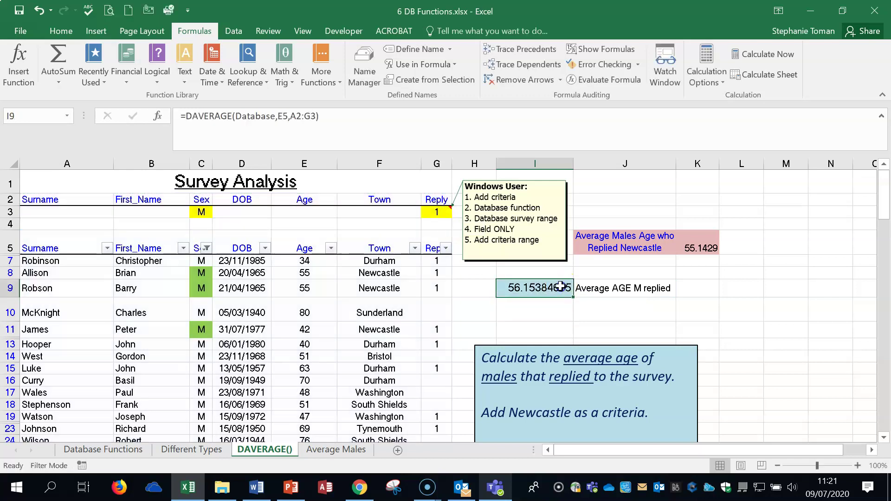
Step: Set the Sex criterion in C3 to F
left_click(204, 213)
type("F")
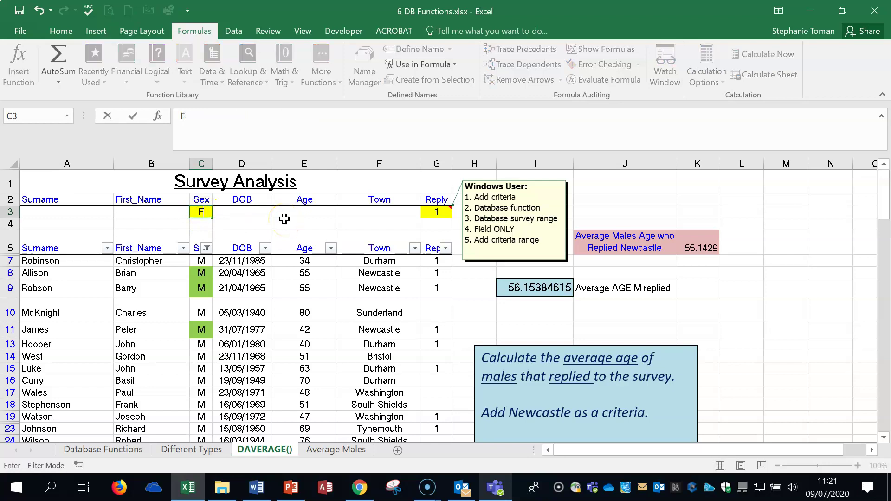
key("Return")
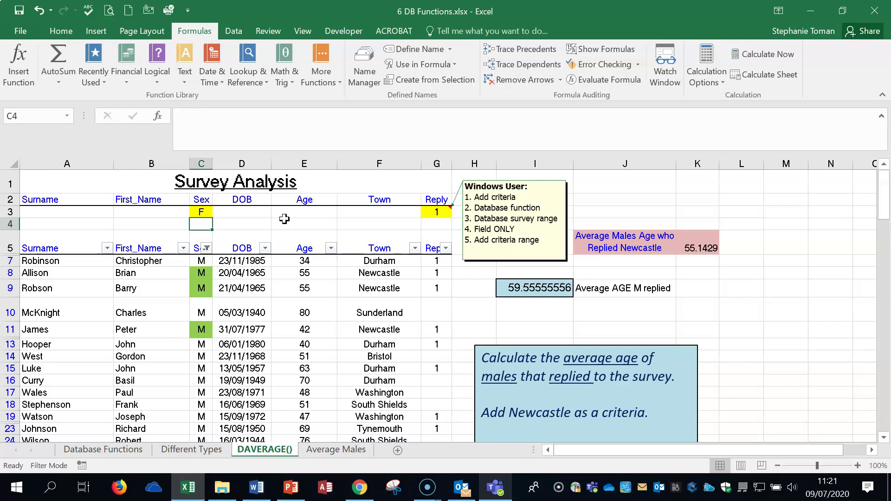
Step: Copy Newcastle from F8 in the survey list into the Town criteria cell F3
left_click(374, 273)
right_click(375, 273)
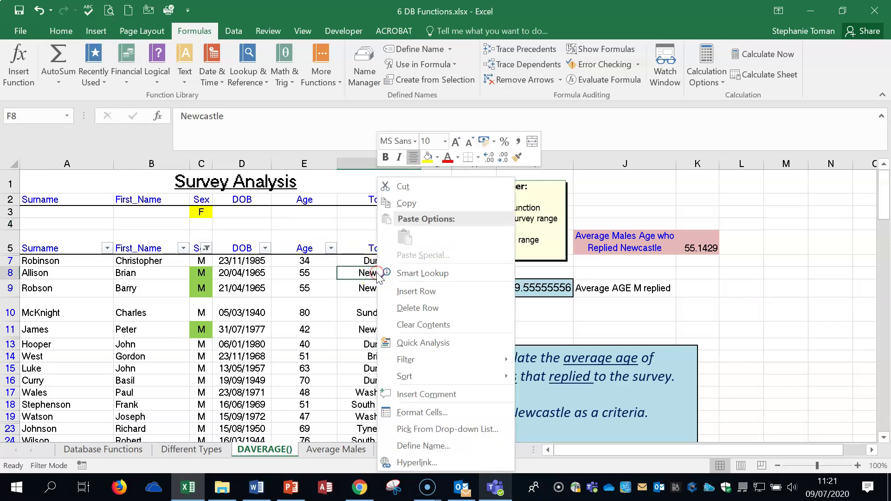
left_click(404, 204)
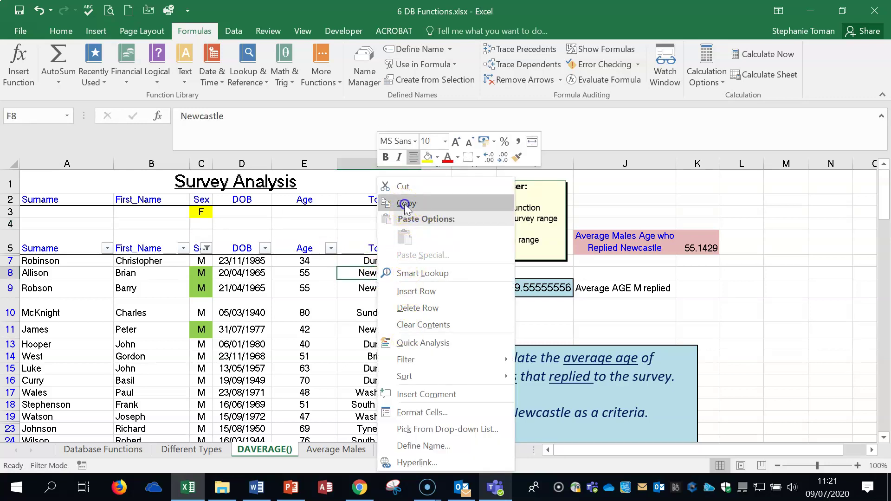
left_click(369, 212)
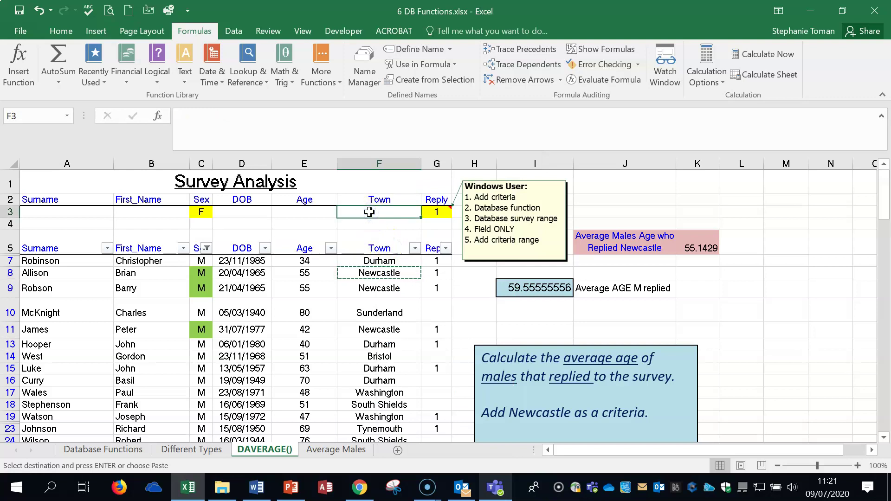
key("ctrl+v")
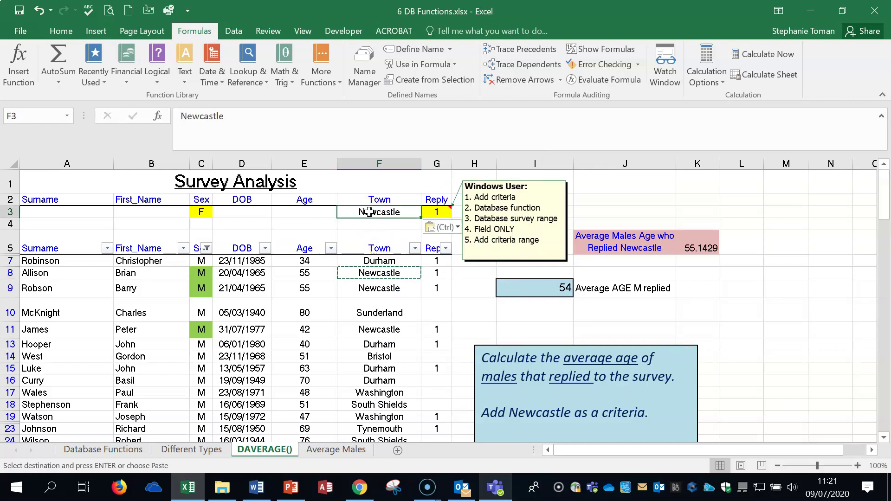
left_click(538, 288)
left_click(542, 330)
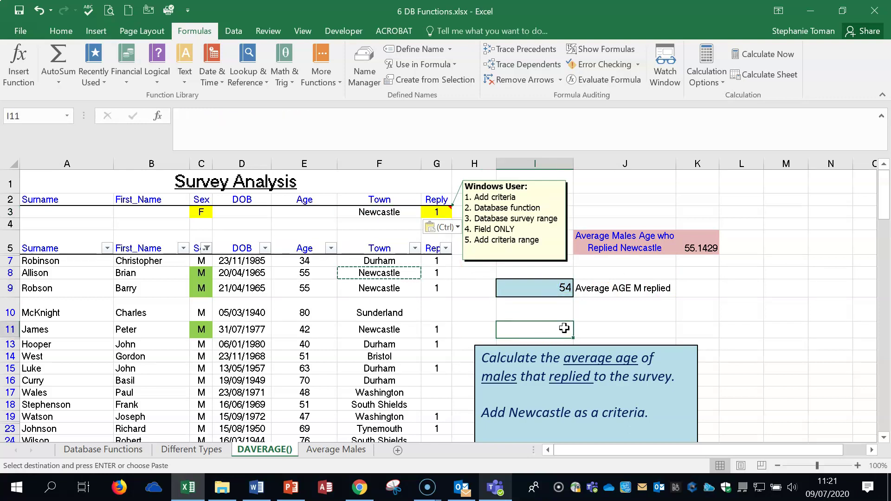
type("=dc")
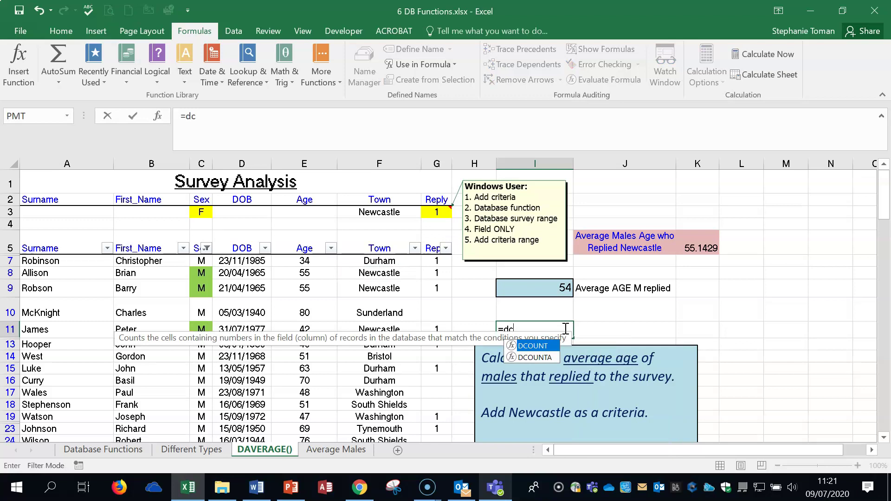
double_click(556, 352)
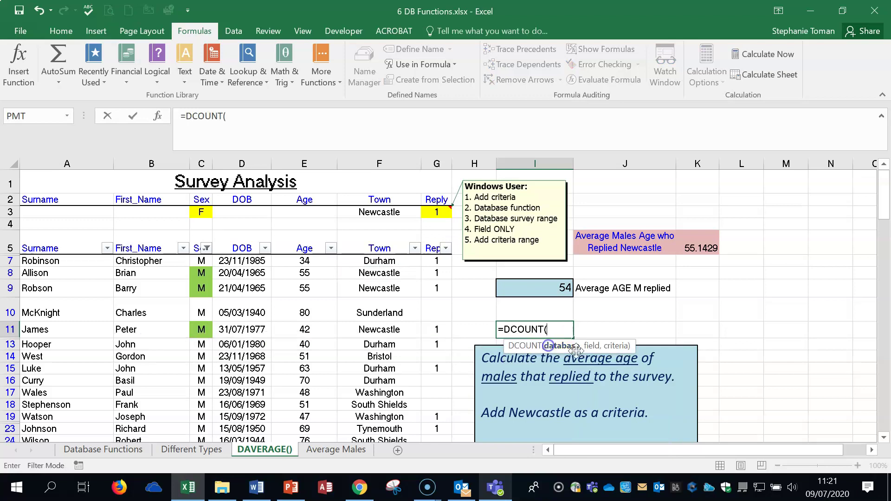
left_click(690, 351)
left_click(553, 225)
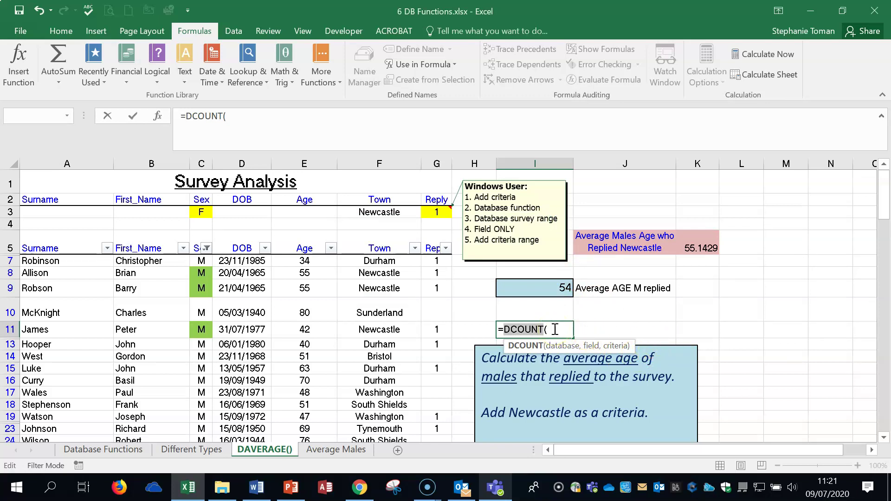
type("daat(")
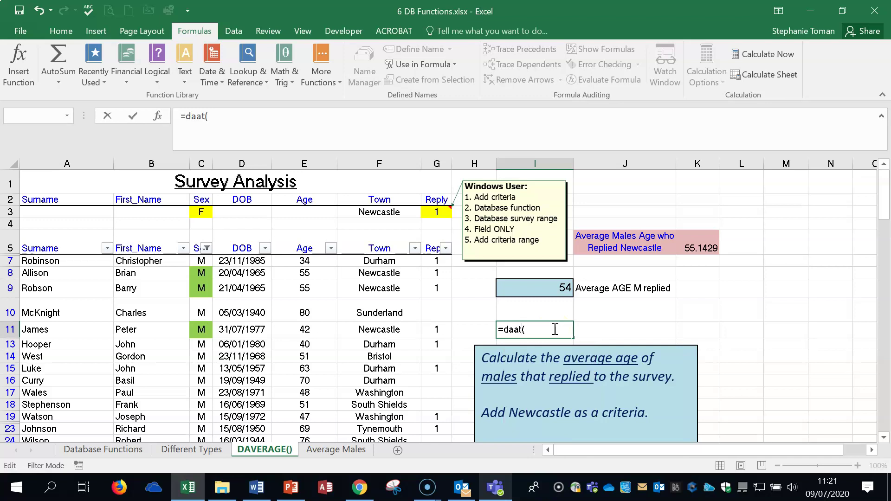
type("t")
key("BackSpace")
key("BackSpace")
key("BackSpace")
key("BackSpace")
key("BackSpace")
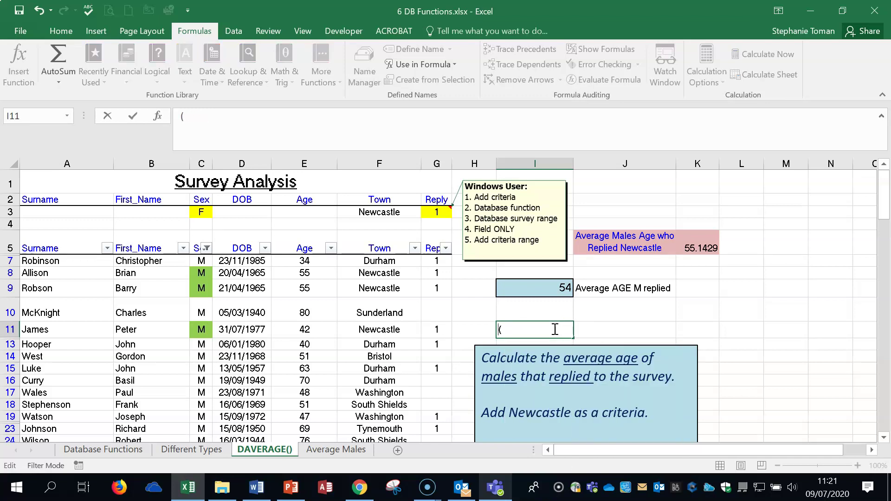
left_click(619, 330)
Step: Start a DAVERAGE function in I11 with the survey list (Database) as its database argument
left_click(507, 328)
type("=")
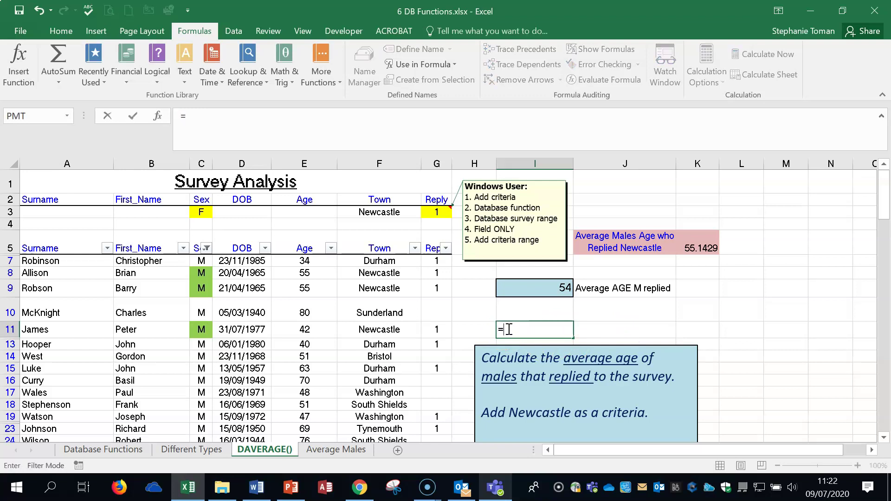
type("dav")
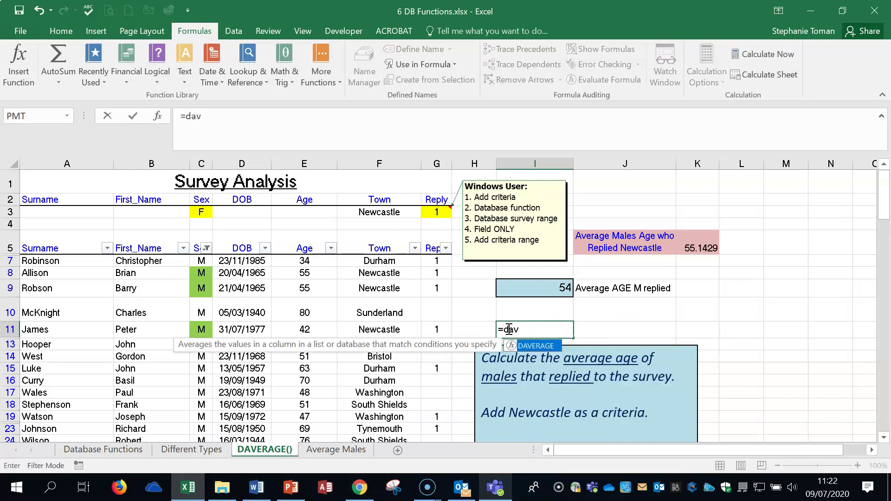
double_click(536, 346)
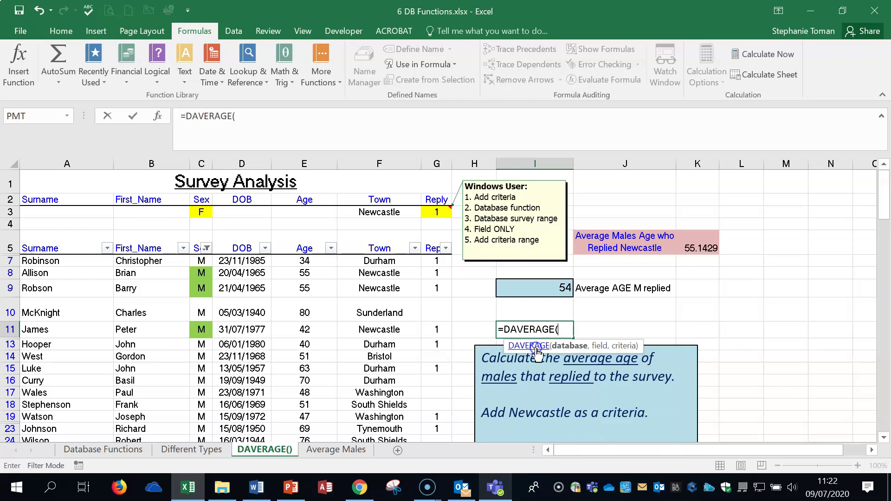
left_click_drag(60, 246, 442, 413)
left_click_drag(882, 409, 885, 188)
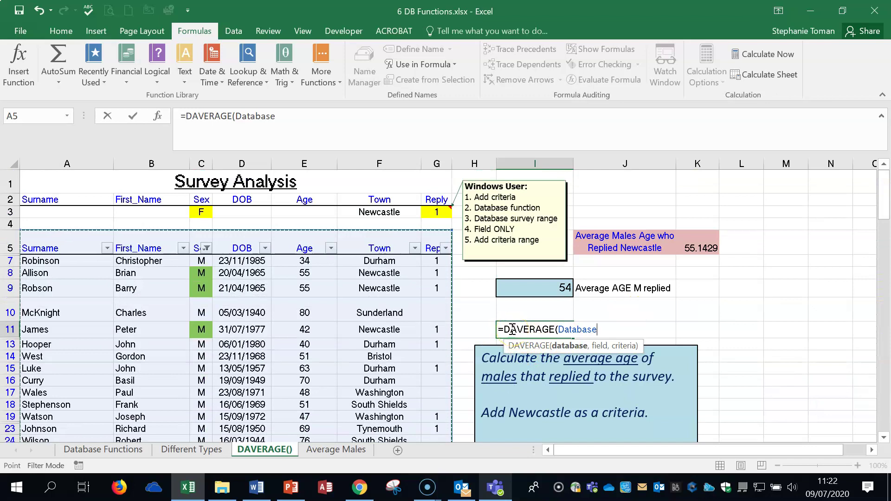
Step: Change the function name in the I11 formula to DSUM, keeping Database as its first argument
left_click_drag(506, 329, 536, 329)
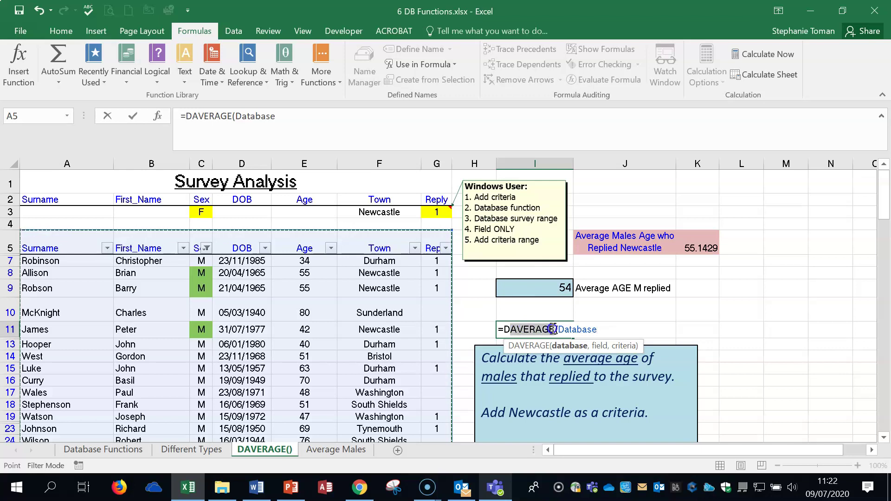
type("Dsum")
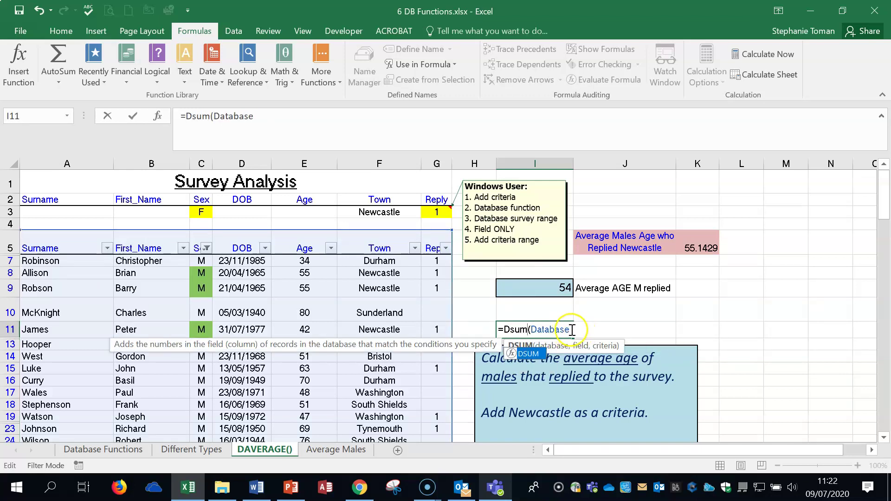
left_click(570, 329)
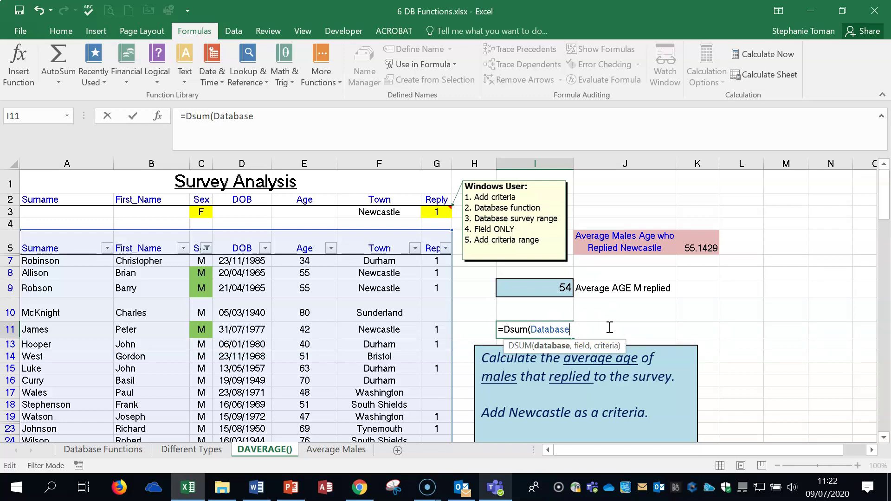
Step: Complete the DSUM function in I11 with the Reply heading G5 as field and A2:G3 as criteria
type(",")
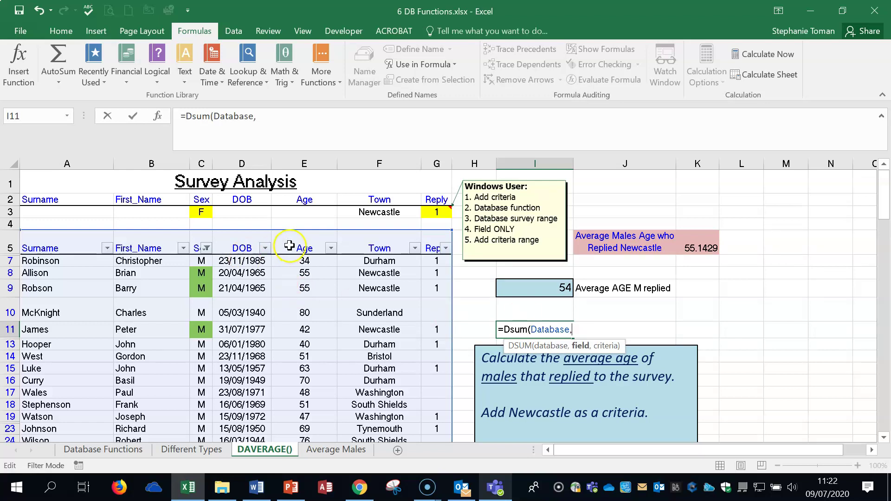
left_click(433, 242)
type(",")
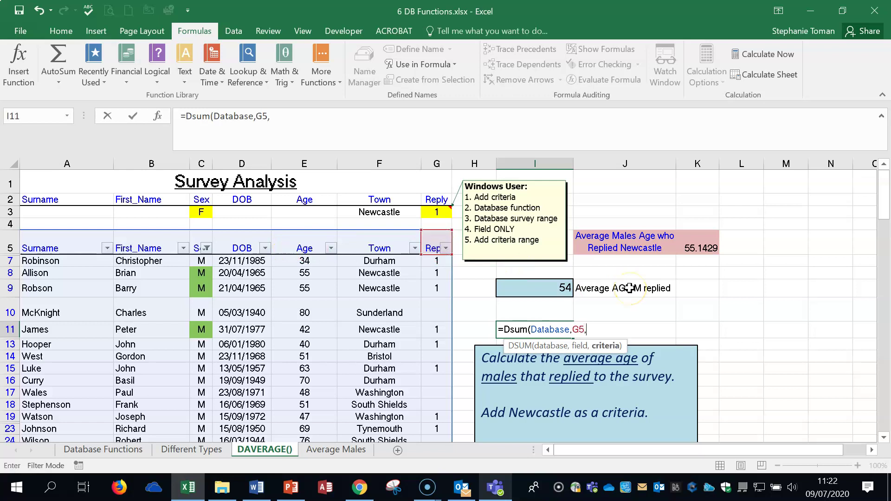
left_click(35, 198)
left_click_drag(35, 198, 438, 213)
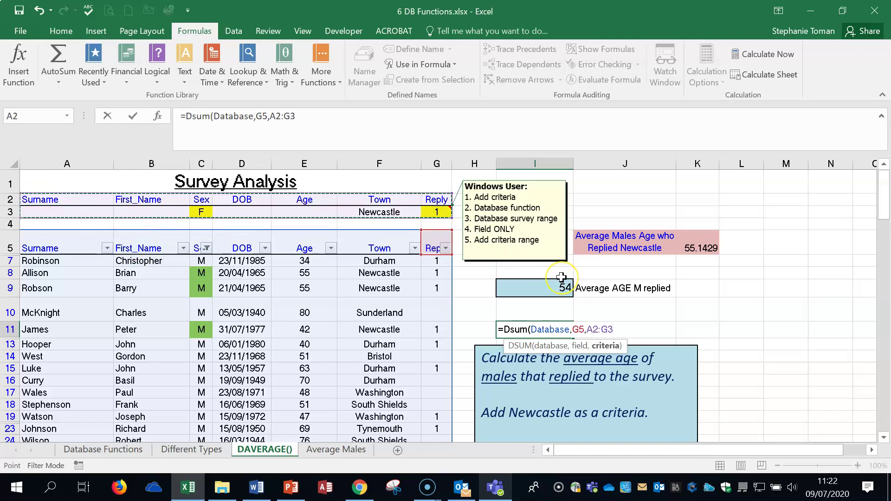
type(",")
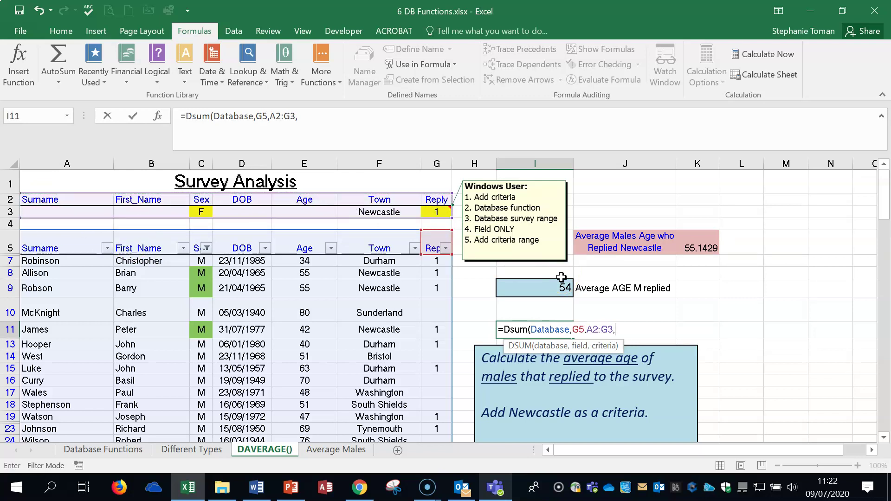
key("BackSpace")
key("Return")
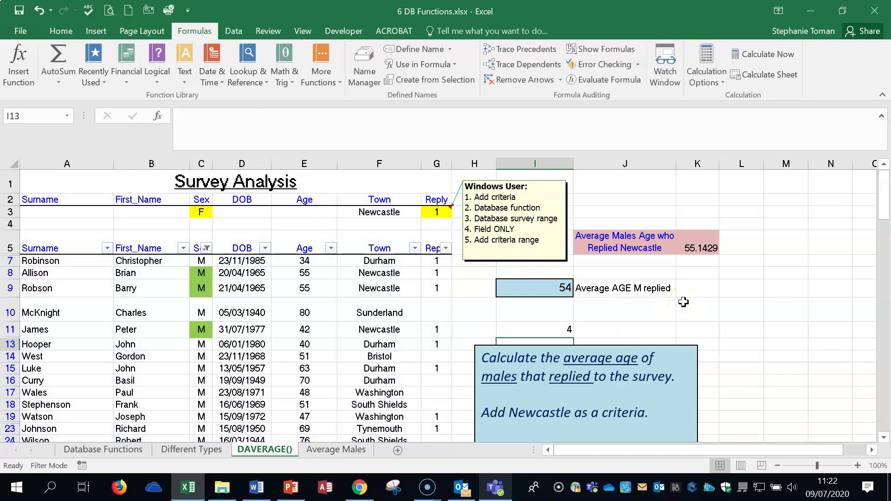
left_click(553, 328)
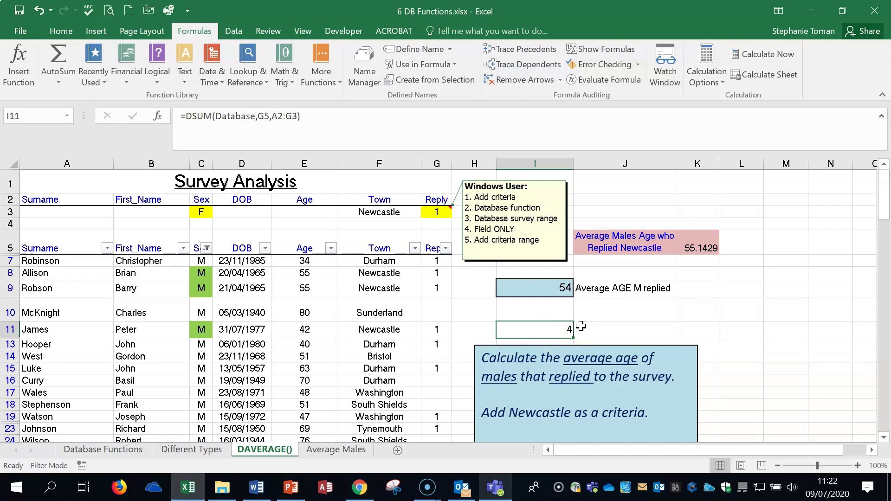
Step: Clear the Town criterion in F3 and replace it with Durham copied from F7 in the survey list
left_click(398, 212)
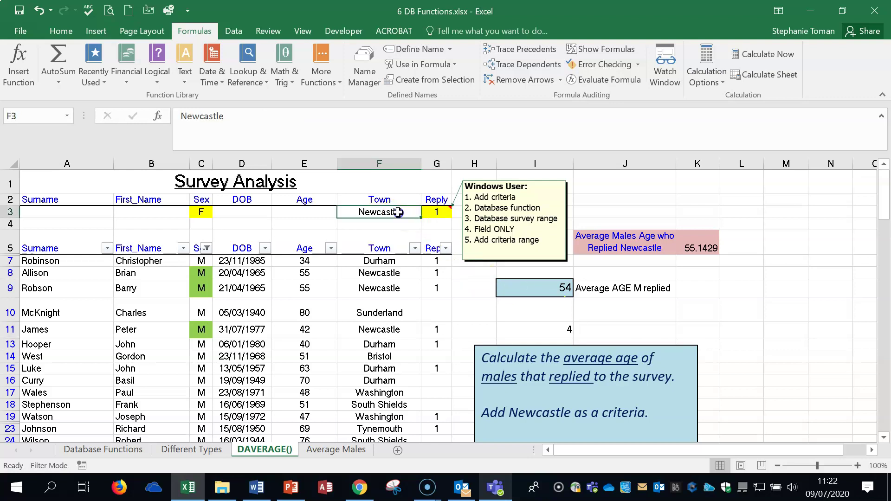
key("Delete")
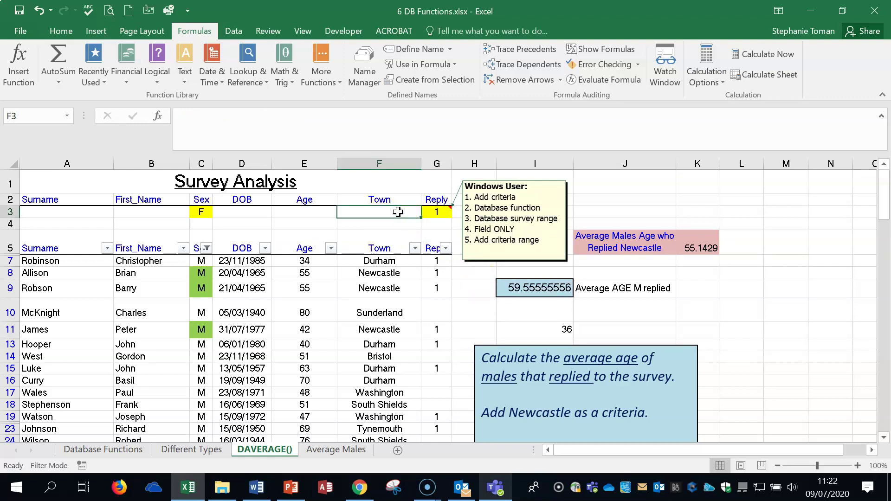
left_click(392, 264)
right_click(393, 264)
left_click(420, 203)
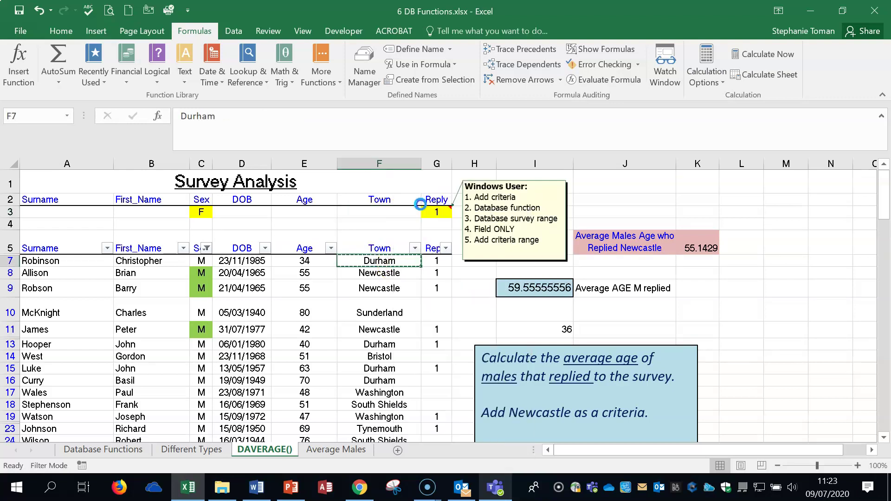
right_click(386, 214)
left_click(411, 237)
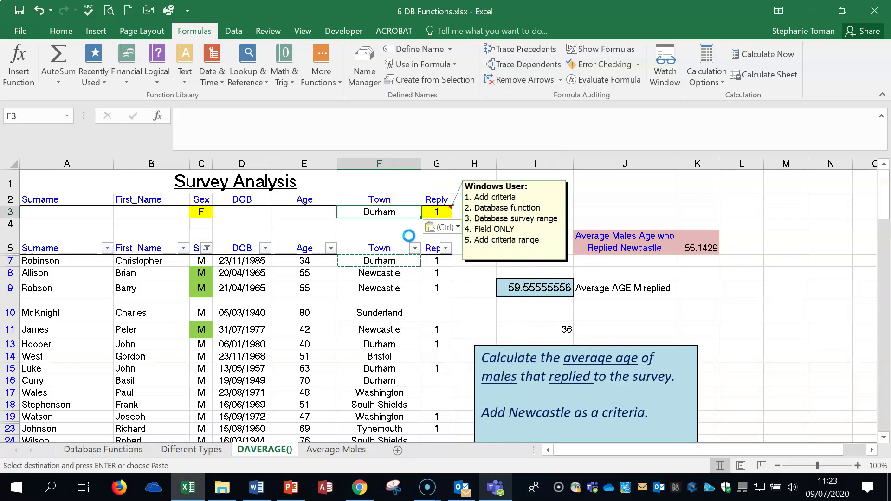
left_click(714, 315)
left_click(756, 317)
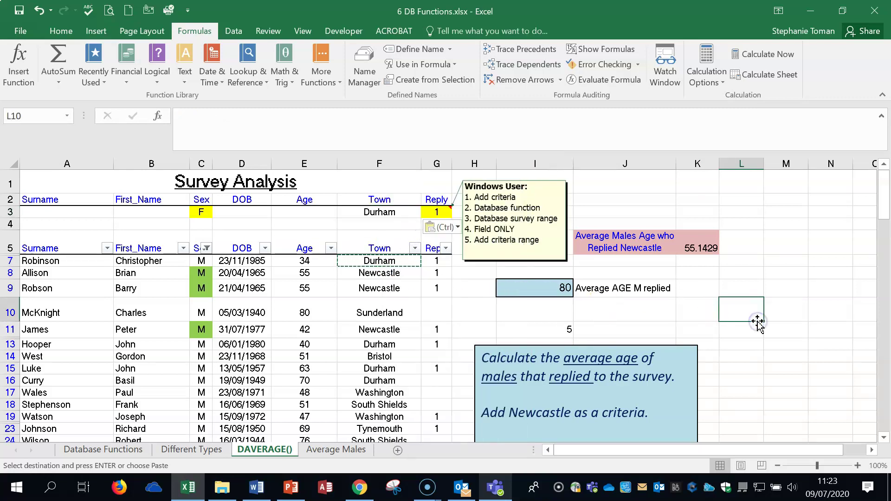
Step: Check the average age in I9 and the reply total in I11 for the Durham criterion
left_click(563, 286)
left_click(567, 330)
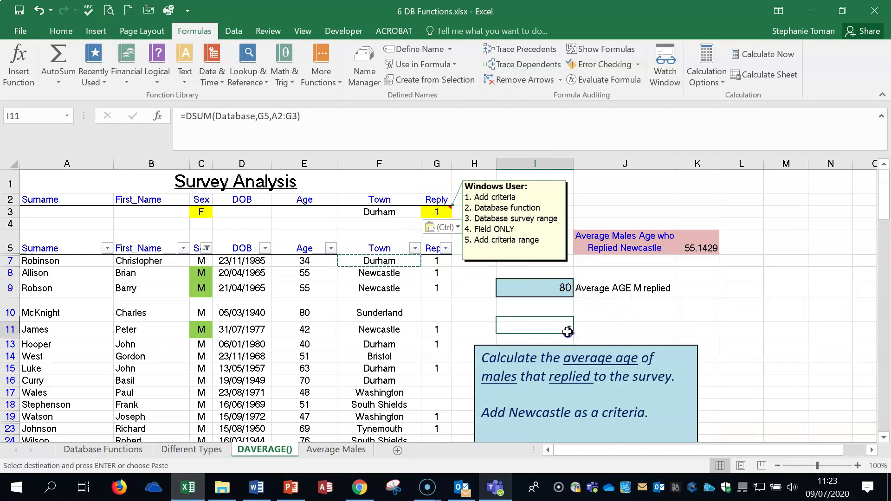
left_click(713, 336)
Step: Examine the AVERAGE formula in I5 on the Average Males sheet and the age cells it references
left_click(336, 450)
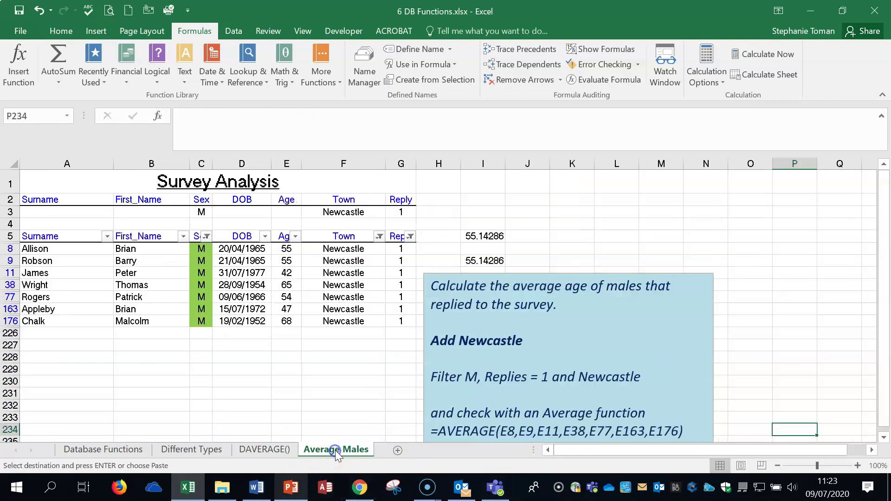
left_click(756, 284)
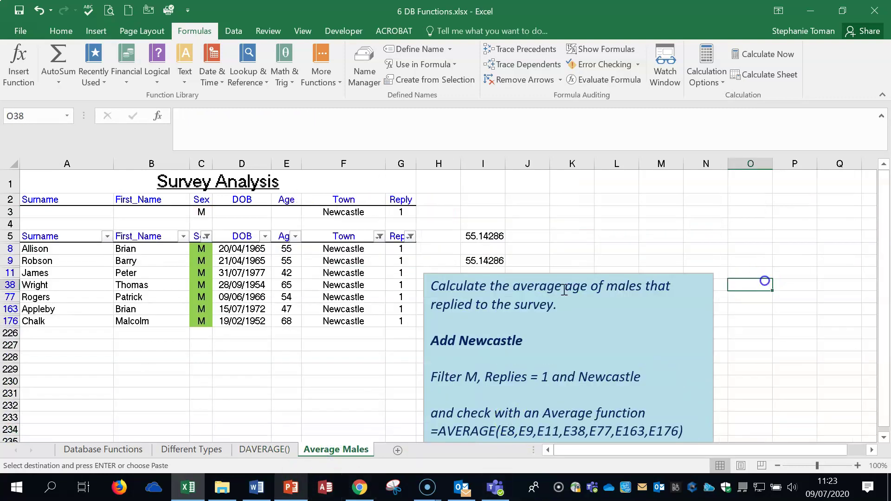
left_click(248, 347)
left_click(495, 236)
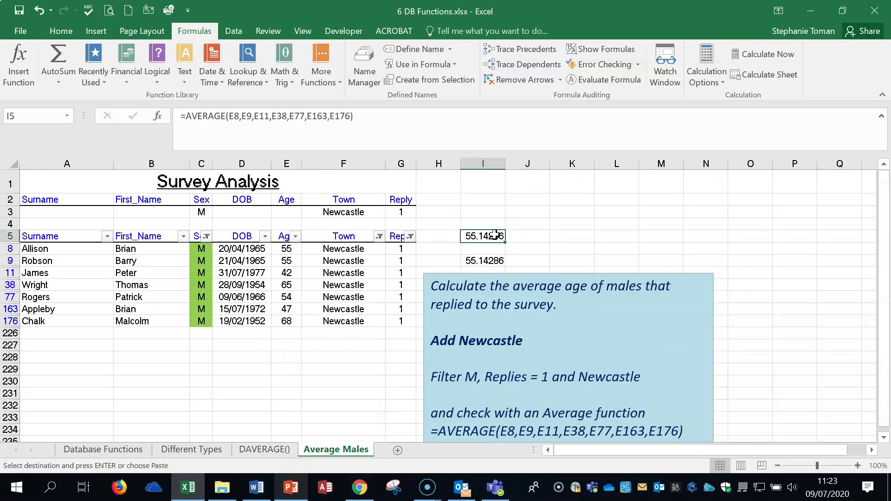
double_click(495, 236)
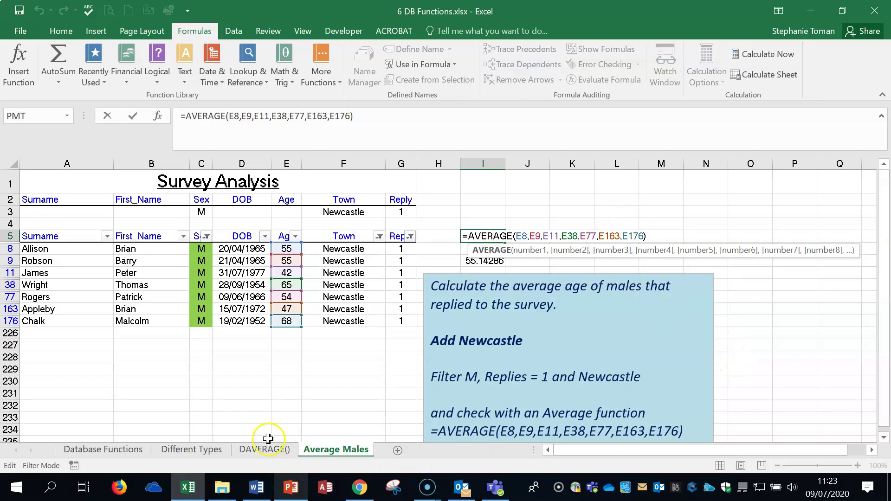
Step: Return through the DAVERAGE() sheet to the Database Functions sheet to review the function overview
left_click(259, 450)
left_click(77, 449)
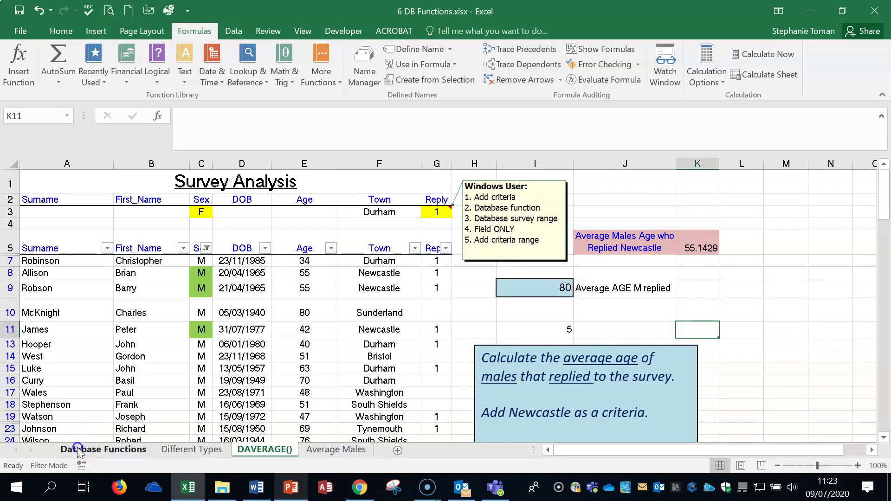
left_click(803, 289)
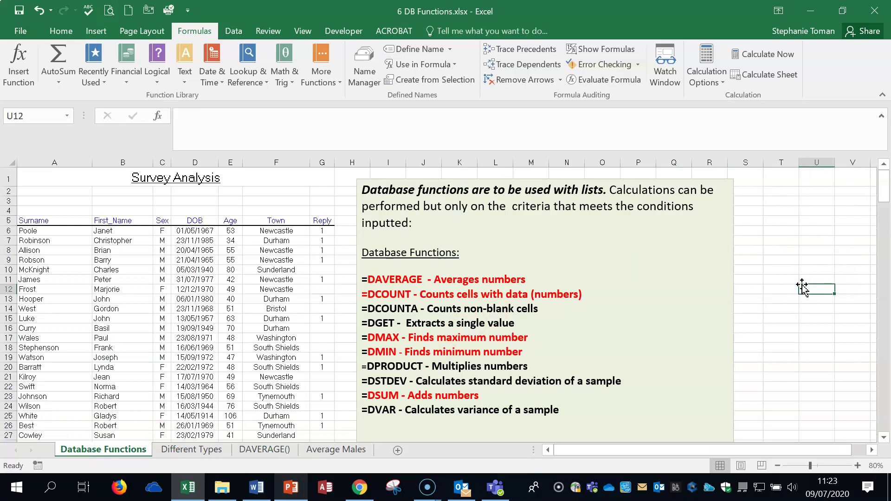
Step: Close 6 DB Functions.xlsx without saving and open 7 Nested Functions.xlsx from the 14 Functions folder in File Explorer
left_click(874, 10)
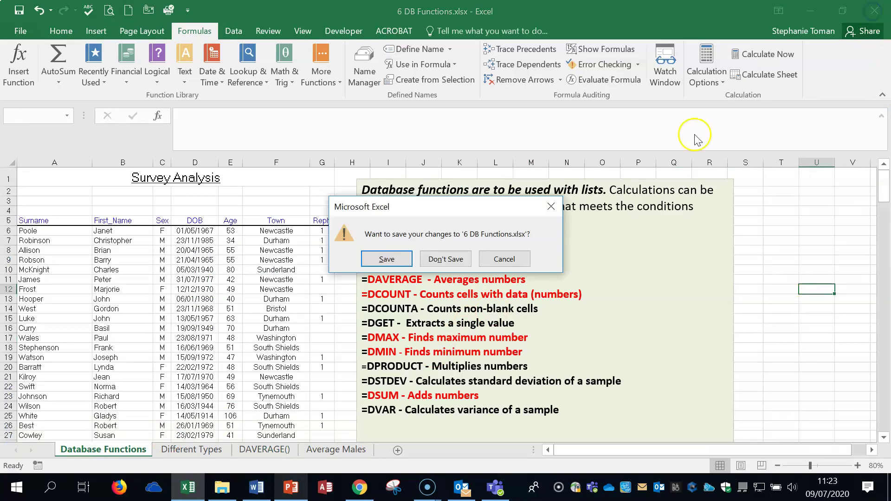
left_click(445, 259)
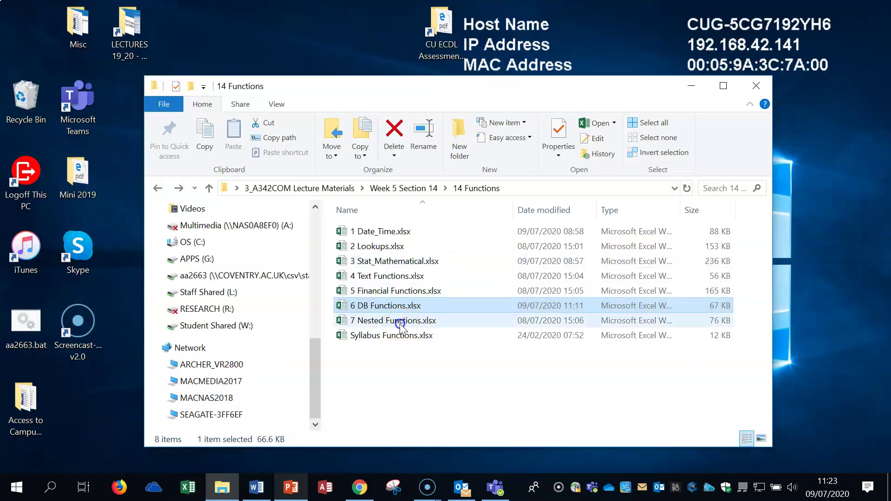
left_click(399, 322)
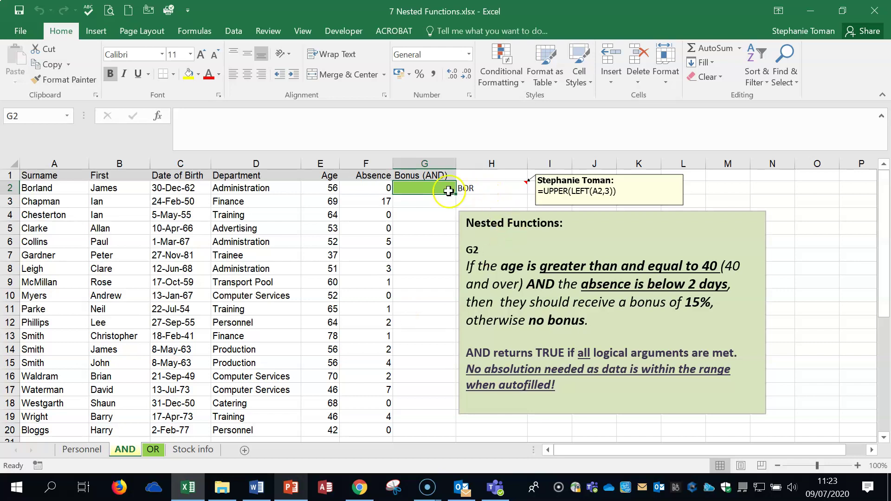
Step: Examine the Age, Absence and Bonus (AND) cells in row 2 of the AND sheet
left_click(313, 187)
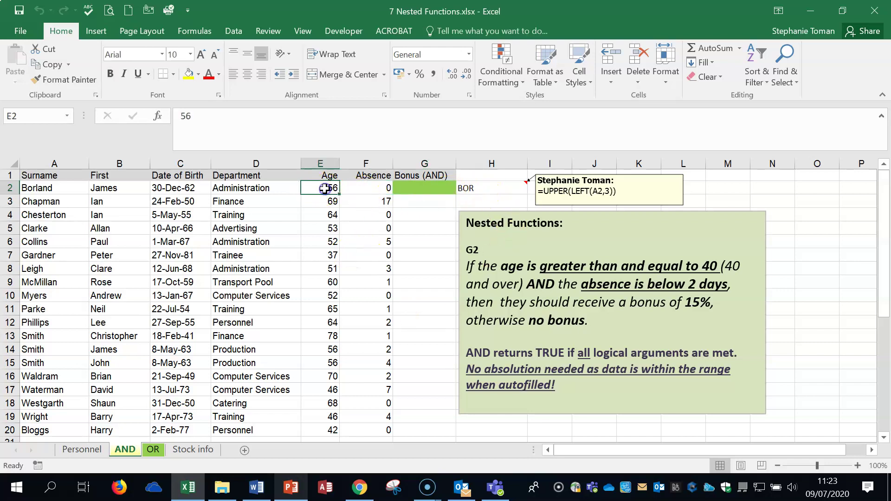
left_click(365, 190)
left_click(417, 189)
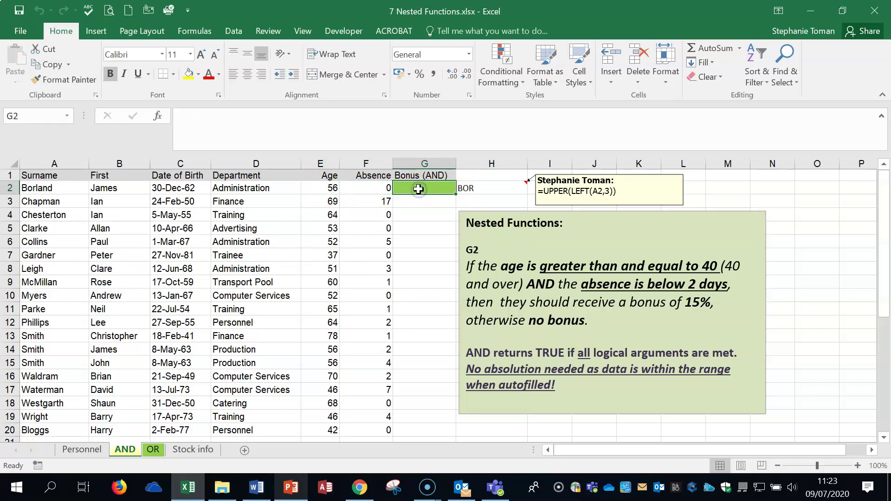
Step: Examine the nested UPPER and LEFT formula in H2 and its source surname cell A2
left_click(497, 188)
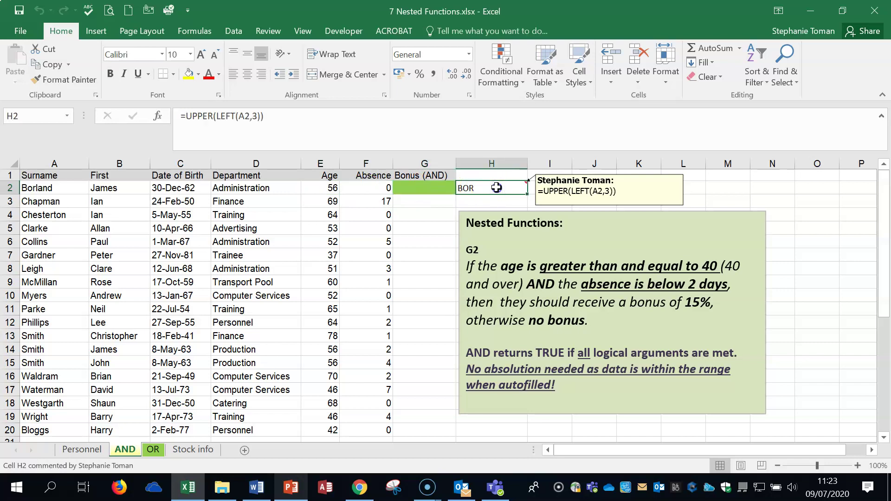
double_click(496, 187)
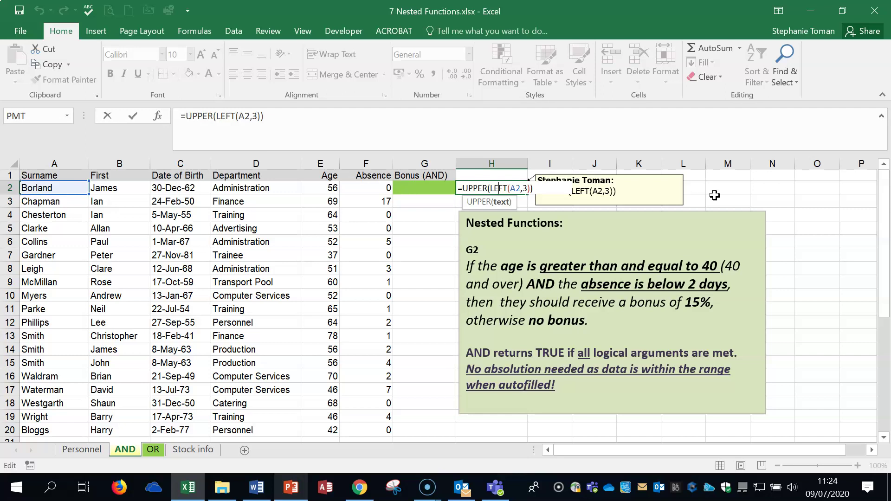
key("Return")
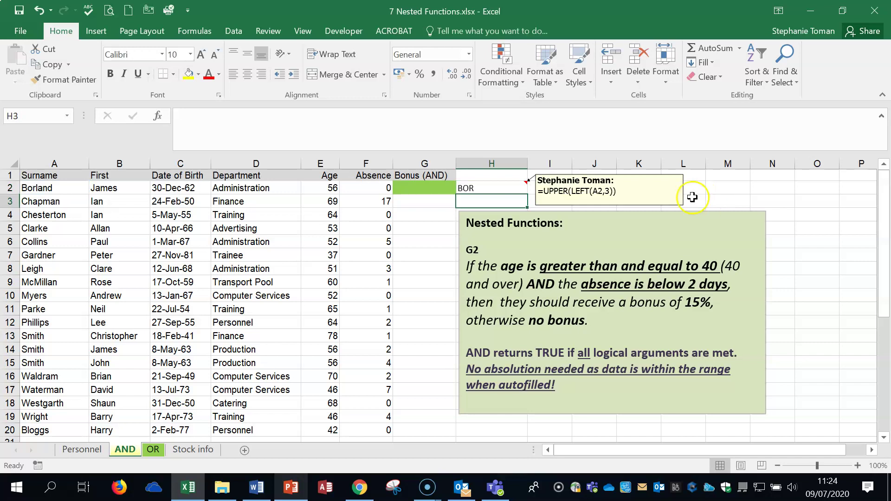
left_click(502, 190)
left_click(38, 189)
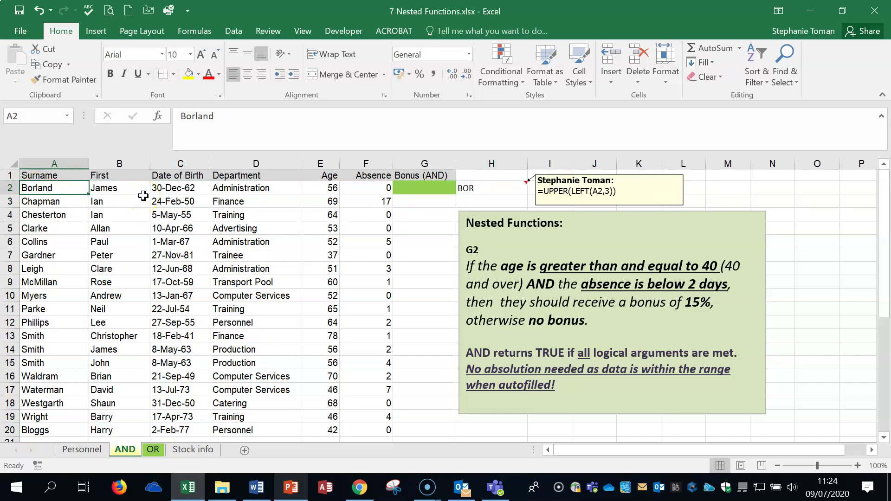
Step: Start an IF function in G2 of the AND sheet, open its Function Arguments dialog and place it clear of the data
left_click(119, 456)
left_click(419, 188)
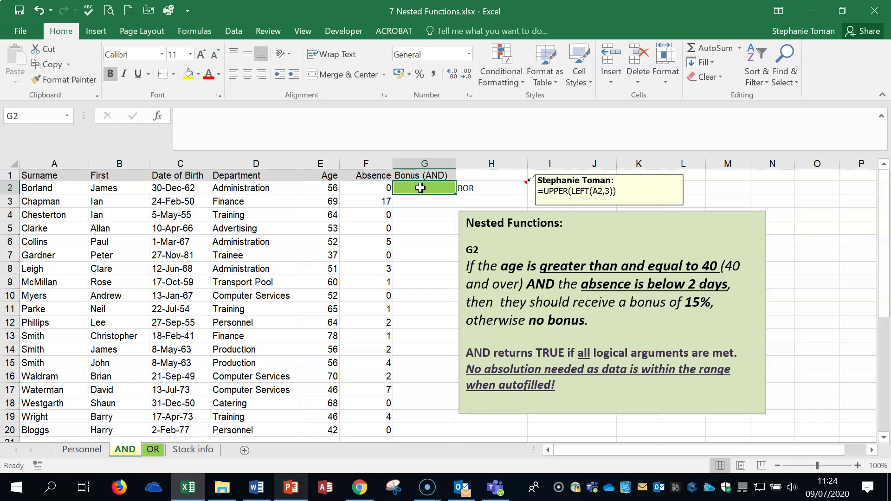
type("=if")
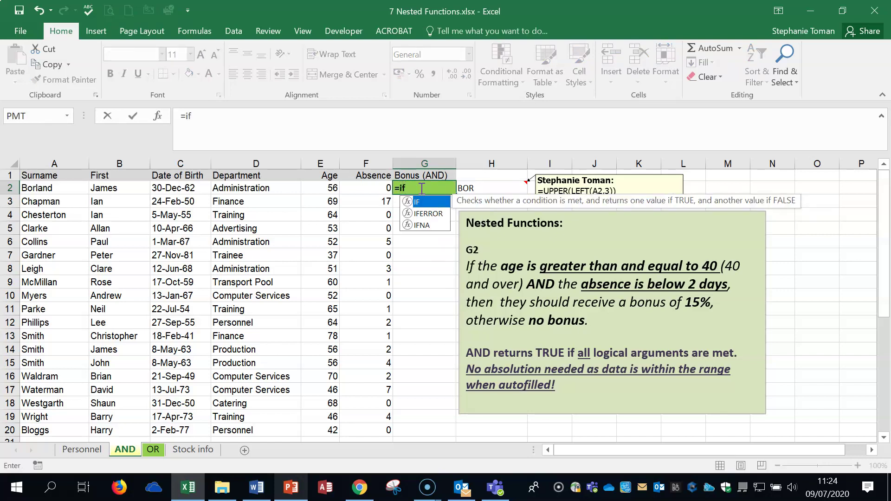
left_click(422, 199)
double_click(423, 203)
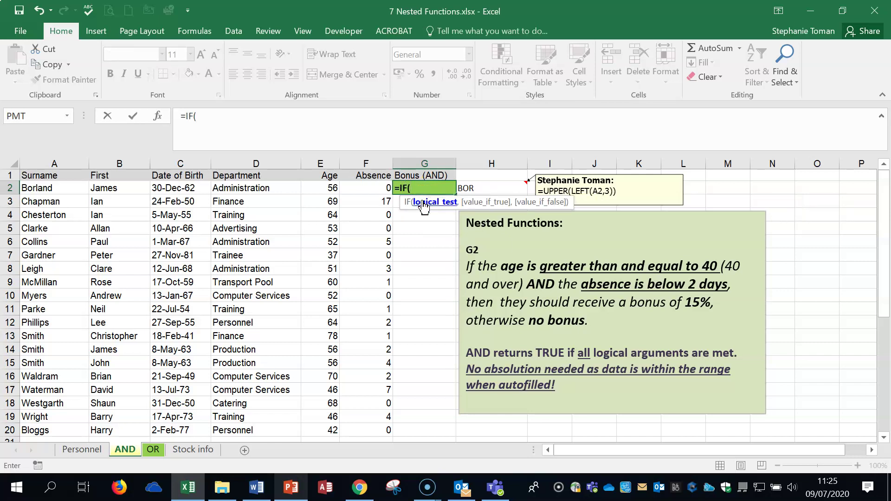
left_click(157, 116)
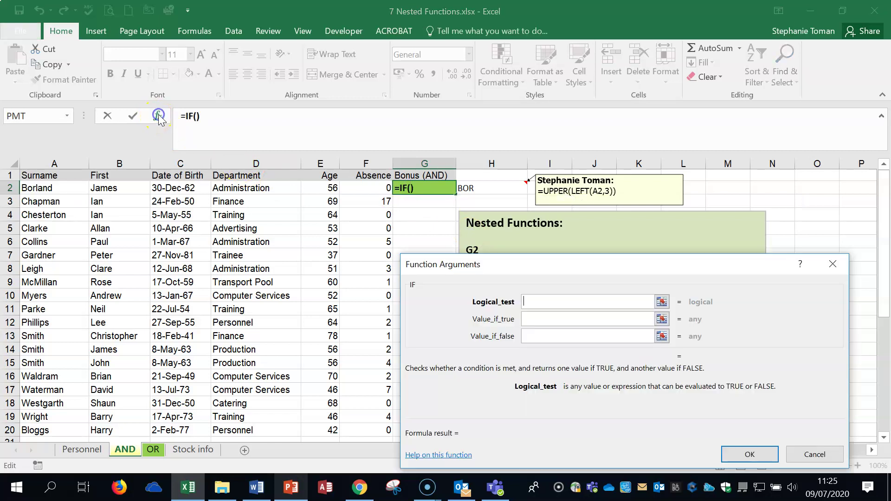
left_click_drag(632, 268, 689, 40)
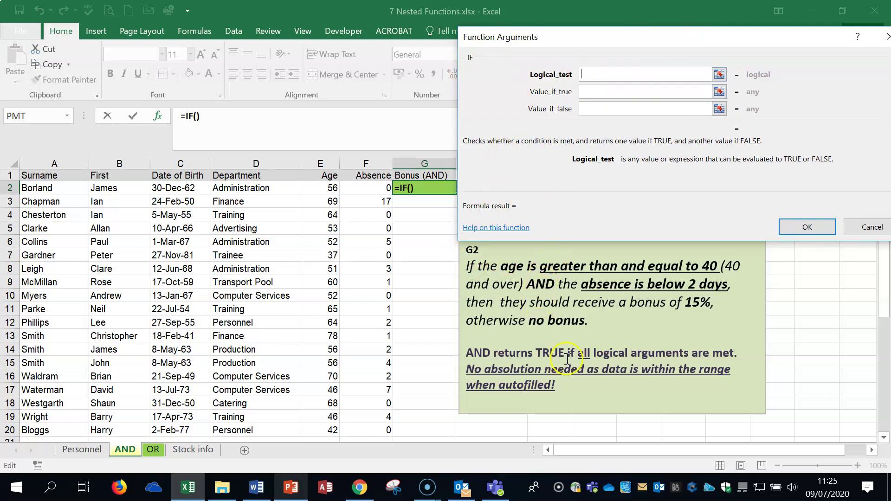
Step: Enter AND(E2>=40,F2<2) as the IF function's logical test, taking the age and absence from row 2
type("AND(")
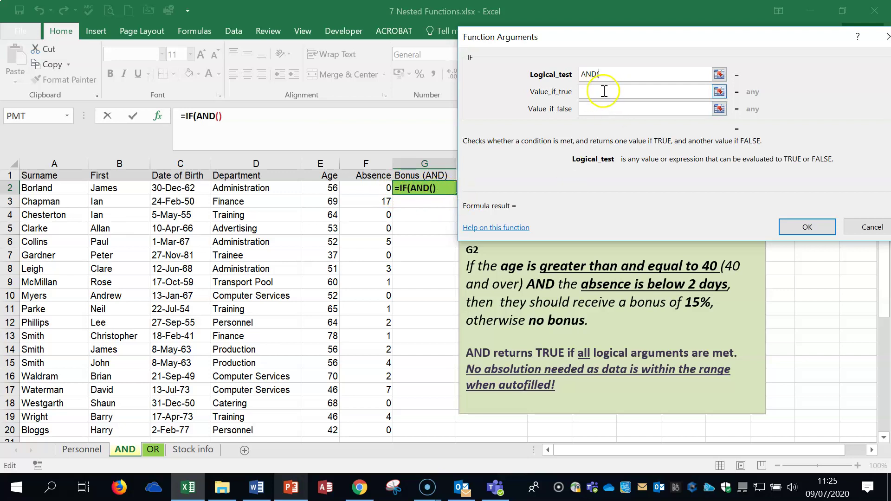
left_click(605, 74)
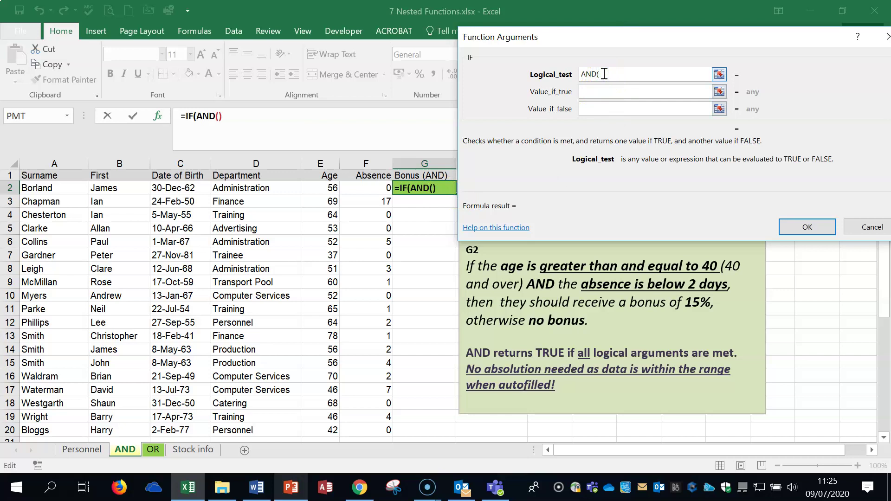
left_click(329, 188)
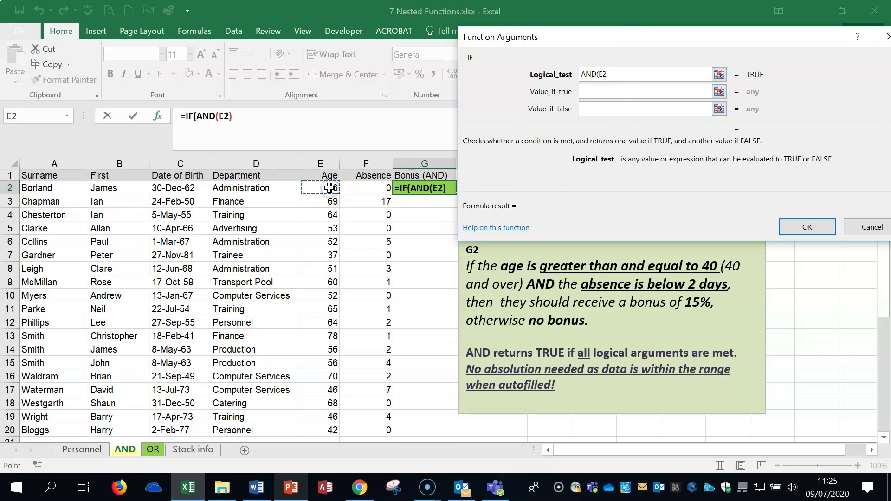
left_click(618, 75)
type(">=40,")
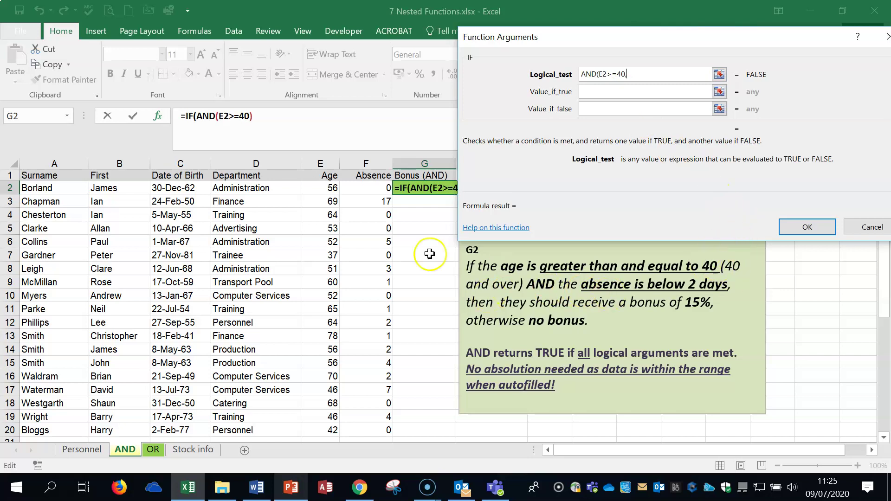
left_click(371, 187)
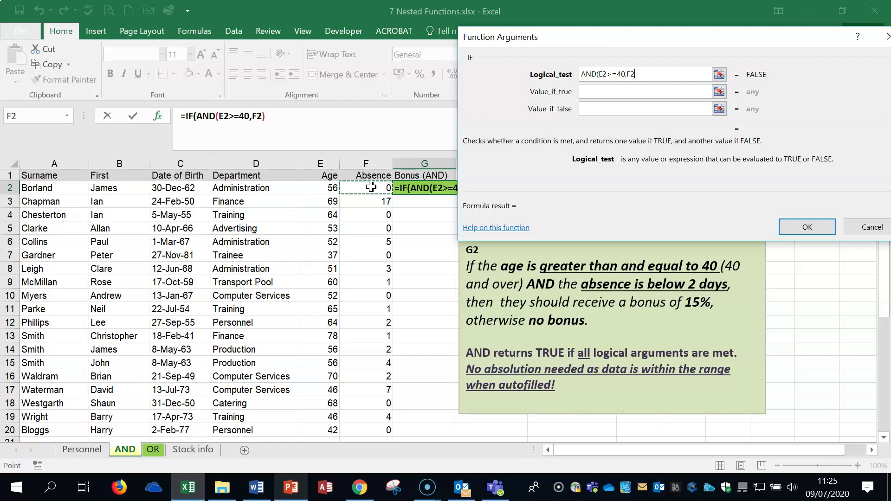
type("<")
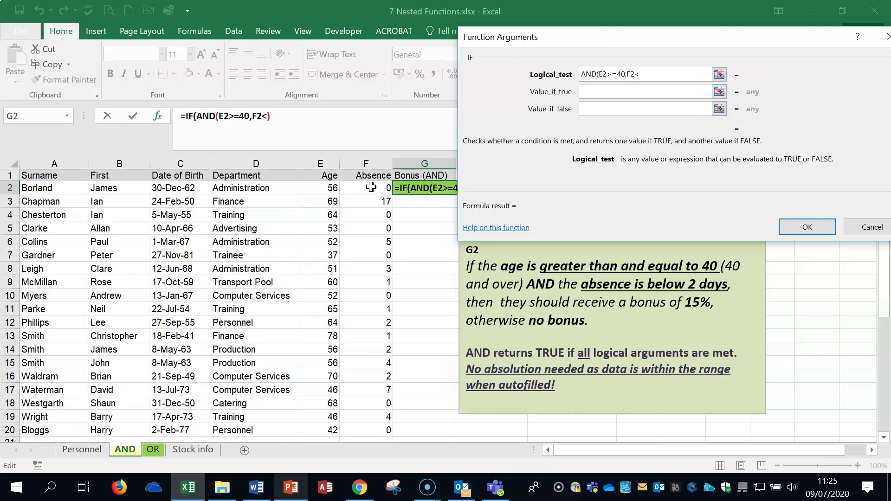
type("2")
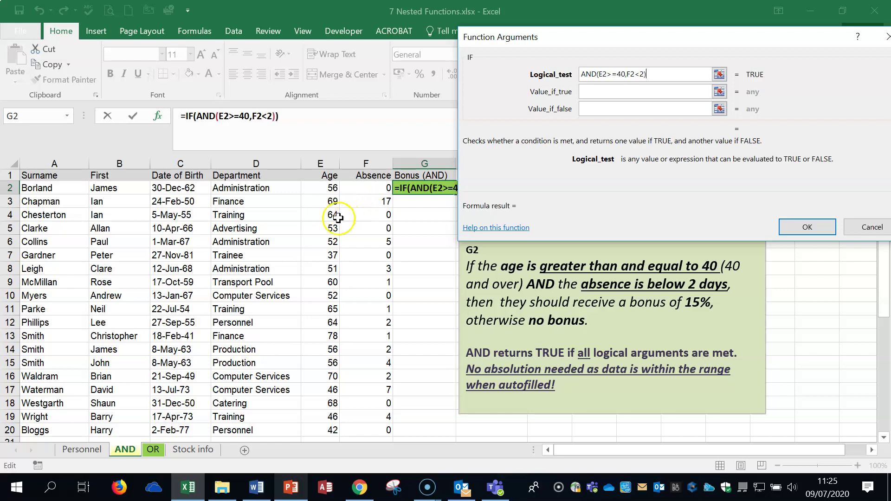
Step: Set the value if true to 15 and the value if false to 0, and complete the IF formula
left_click(588, 90)
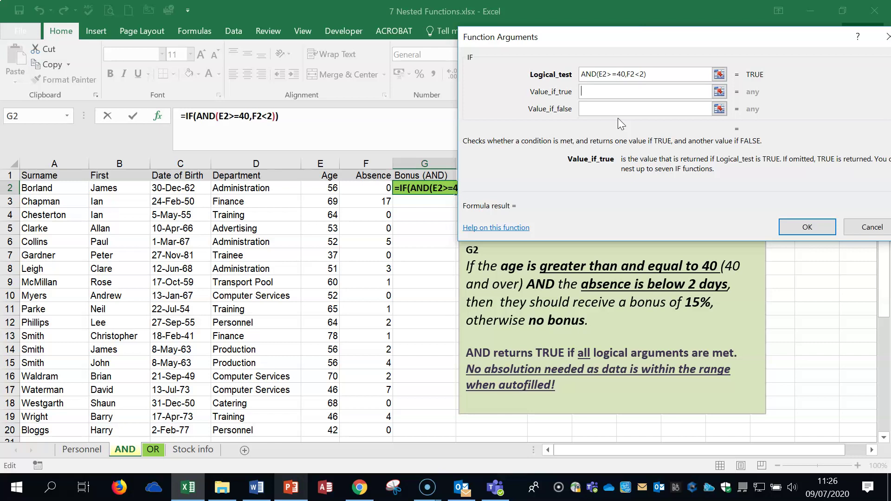
type("15")
left_click(596, 108)
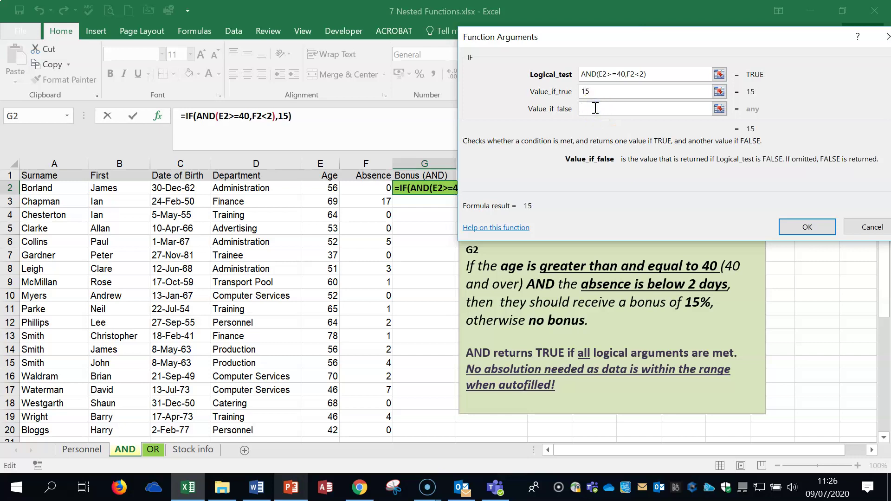
type("0")
left_click(807, 226)
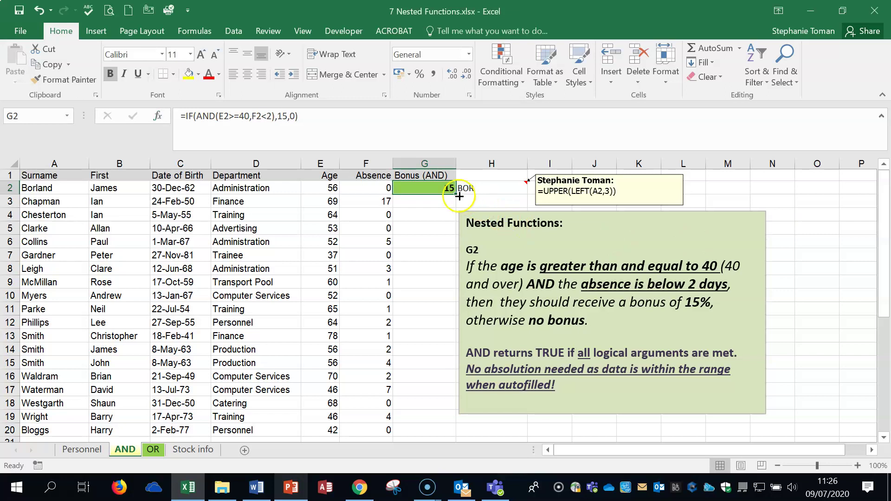
Step: Fill the Bonus (AND) formula from G2 down to G20 and deselect the range
double_click(456, 194)
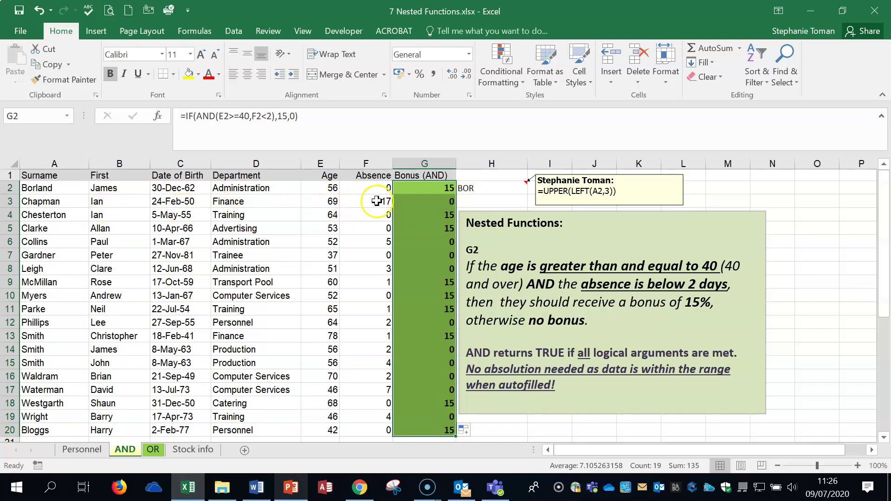
left_click(442, 199)
left_click(798, 308)
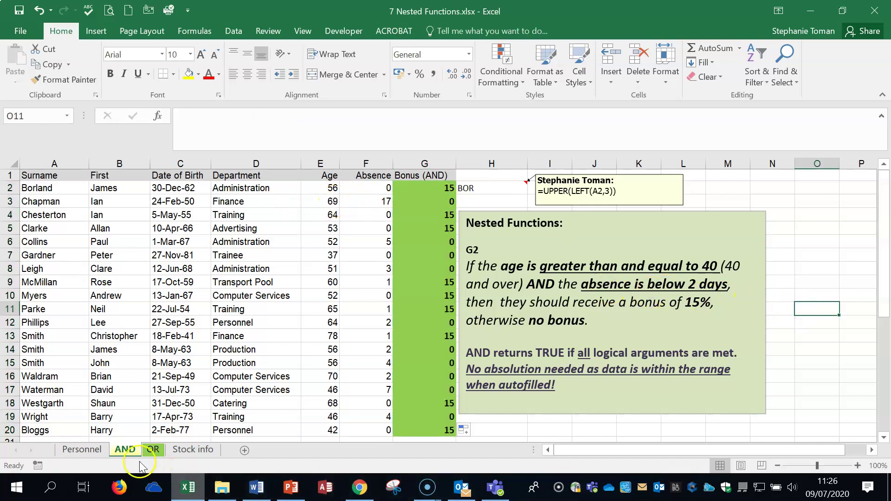
Step: On the OR sheet, review the existing IF/OR formulas in H2 and I2 and clear both cells
left_click(153, 450)
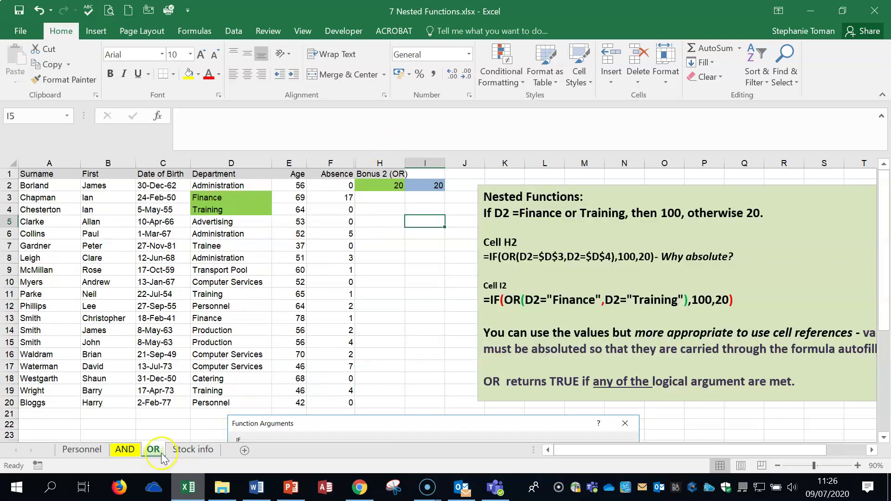
double_click(384, 186)
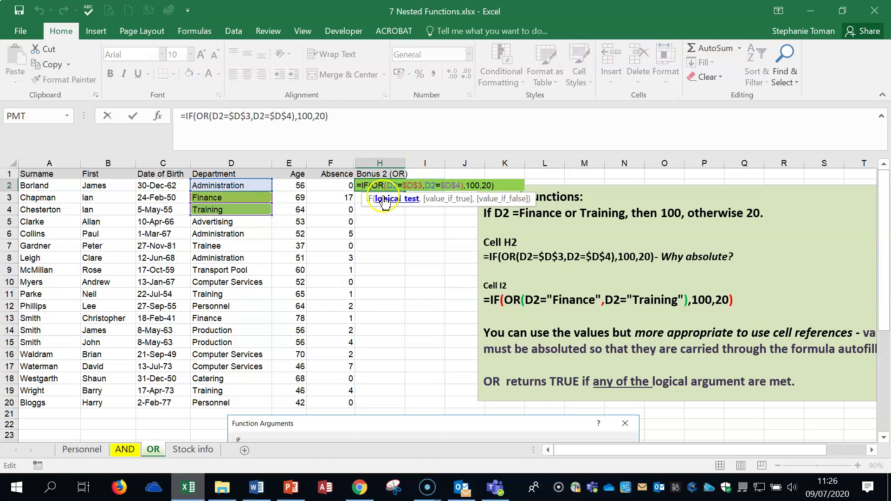
key("Escape")
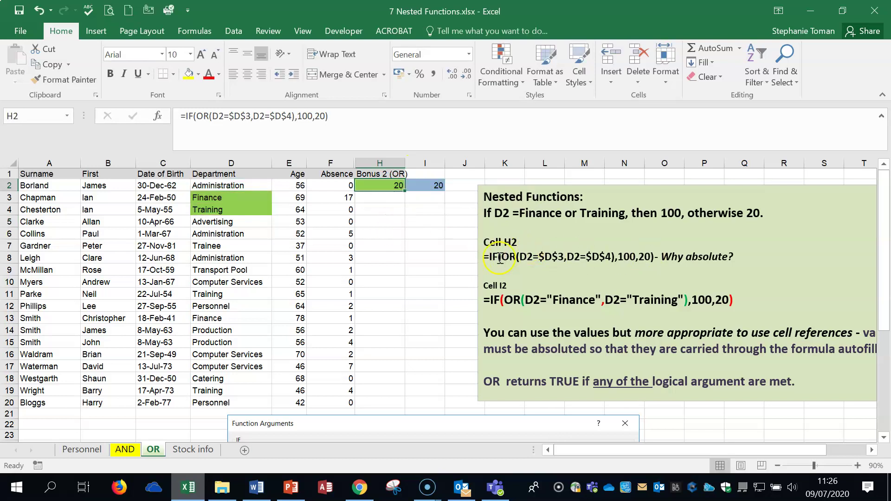
double_click(425, 185)
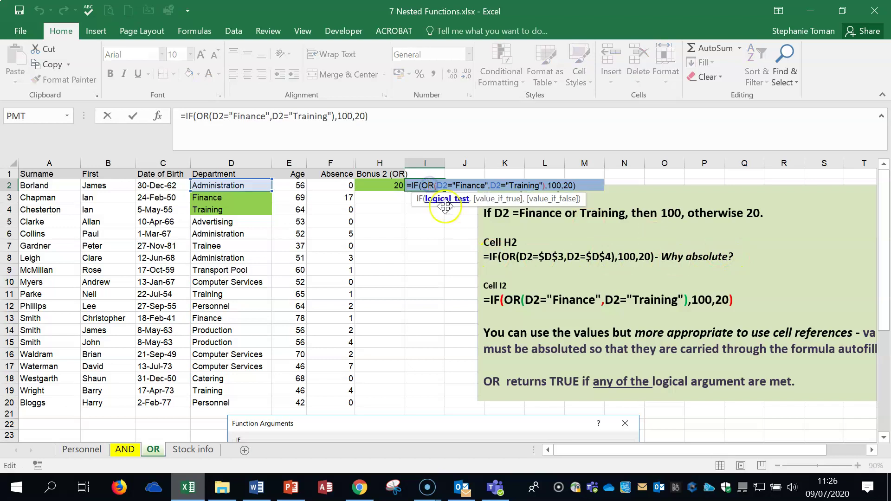
key("Escape")
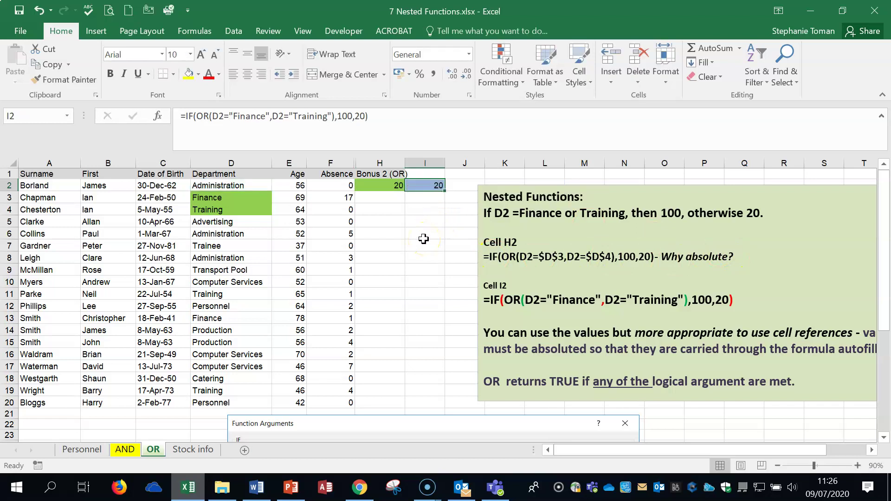
left_click(383, 186)
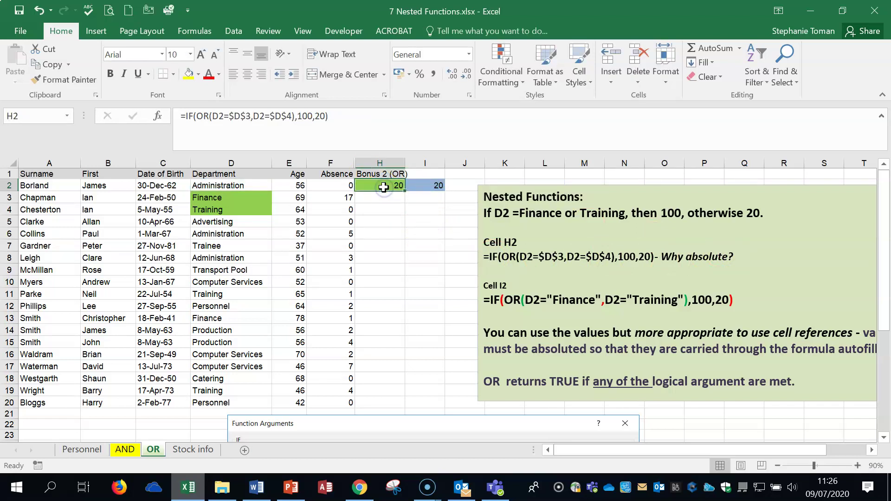
key("Delete")
left_click(434, 183)
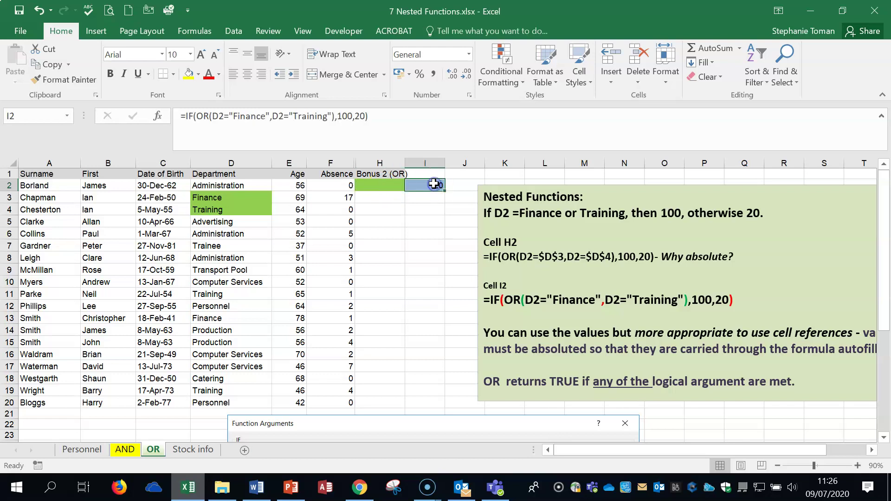
key("Delete")
Step: Start an IF function in H2 with its Function Arguments dialog, moved so the Nested Functions instructions can be read
left_click(392, 185)
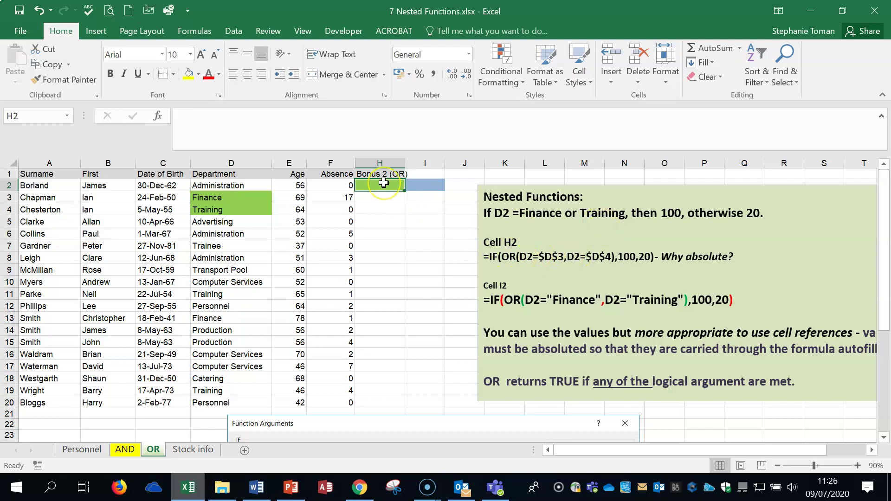
type("=if")
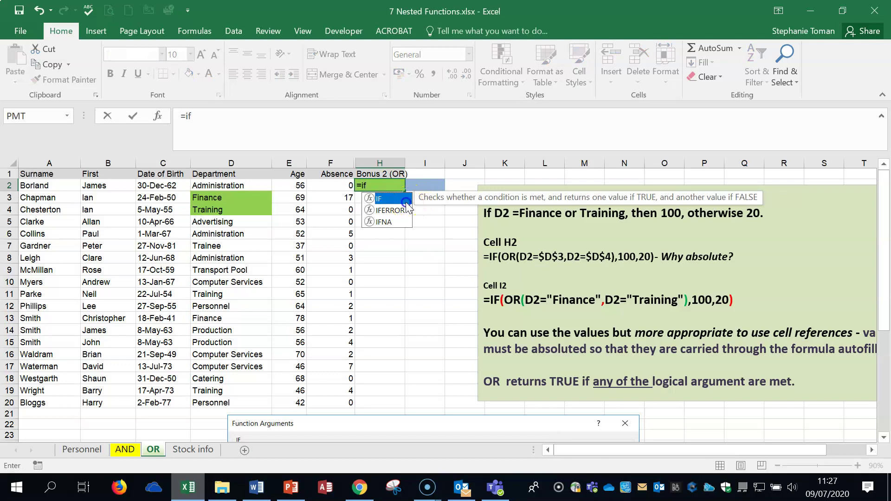
double_click(393, 199)
left_click(158, 116)
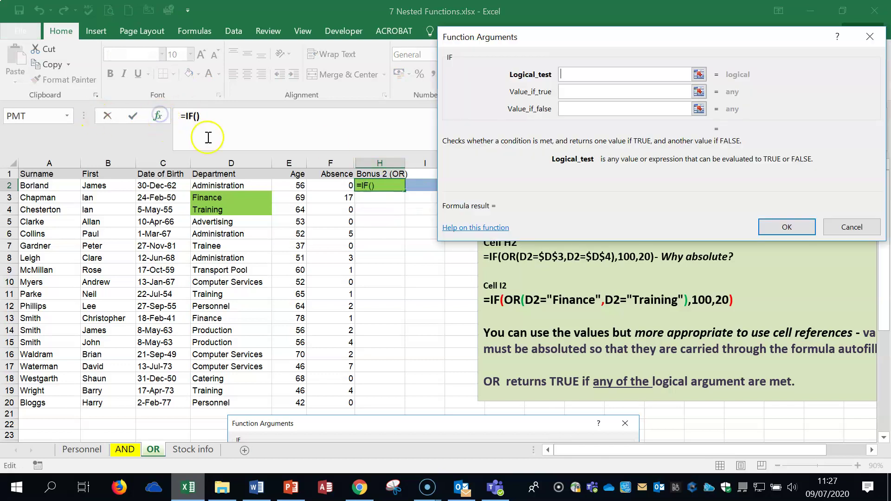
left_click_drag(601, 35, 535, 282)
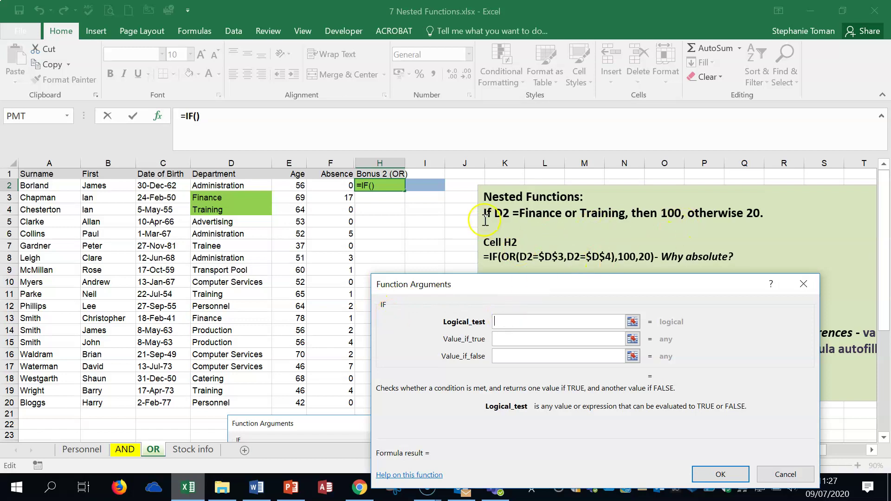
Step: Begin the logical test with an OR function whose first condition is D2=$D$3, using an absolute reference for Finance
type("OR(")
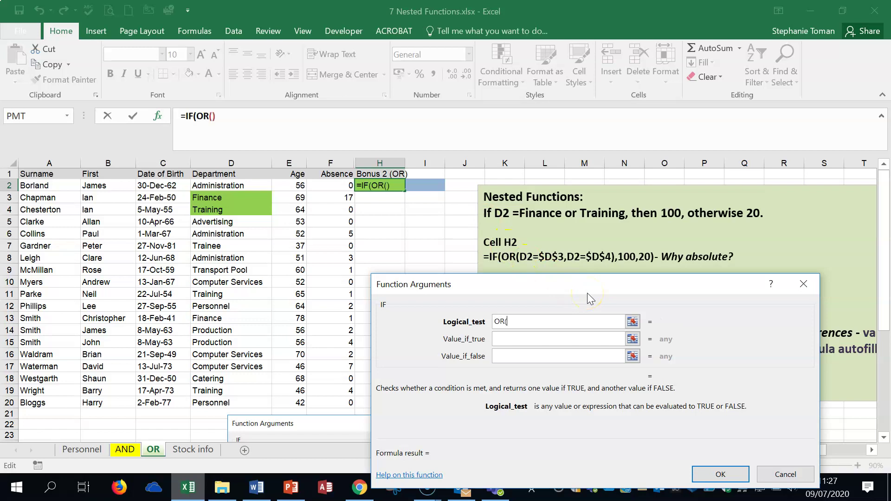
left_click(224, 186)
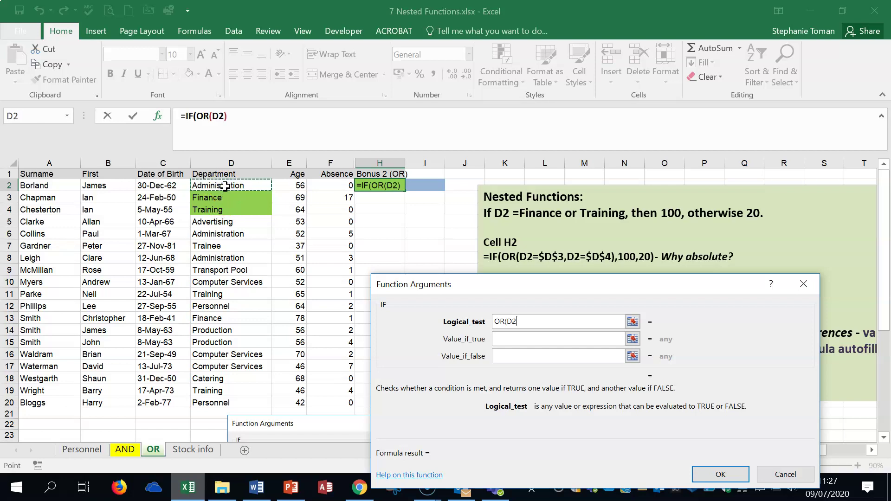
type("=")
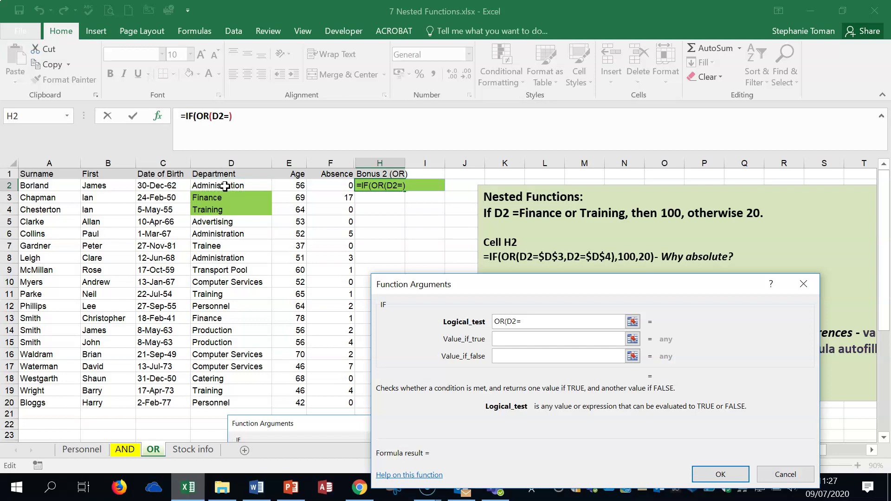
left_click(223, 199)
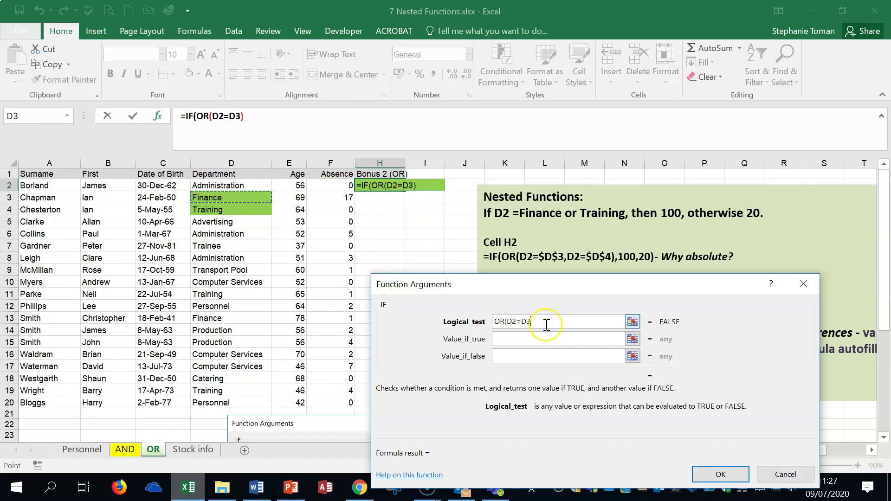
key("F4")
type(",")
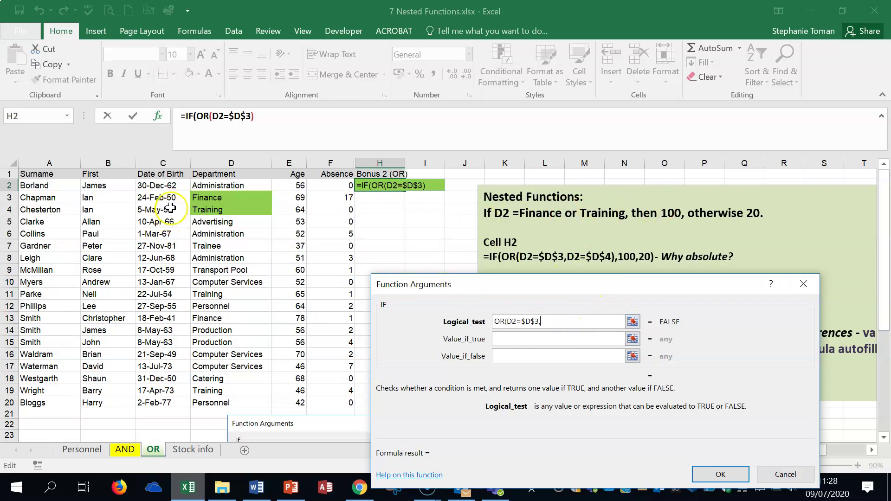
Step: Add D2=$D$4 as the second OR condition, using an absolute reference for Training
left_click(212, 186)
type("=")
left_click(220, 209)
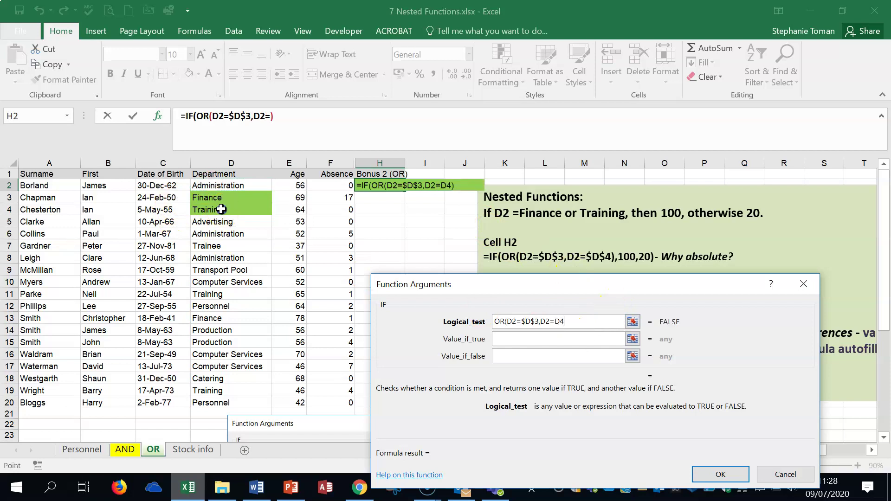
key("F4")
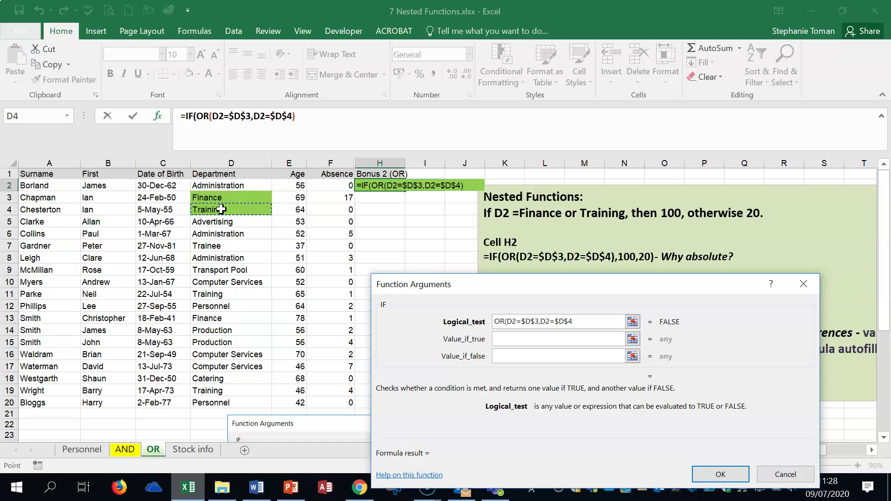
Step: Complete the H2 formula's OR test with 100 if true and 20 if false, and fill it down to H20
type(")")
left_click(504, 339)
type("100")
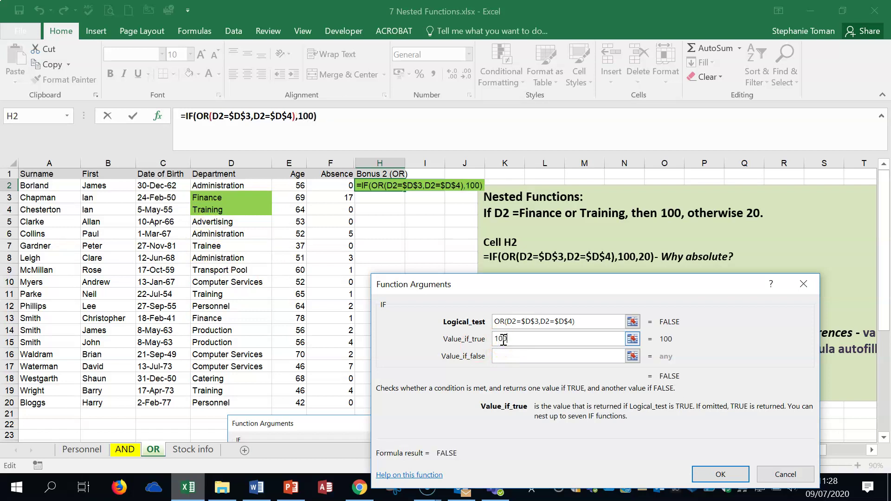
left_click(506, 356)
type("20")
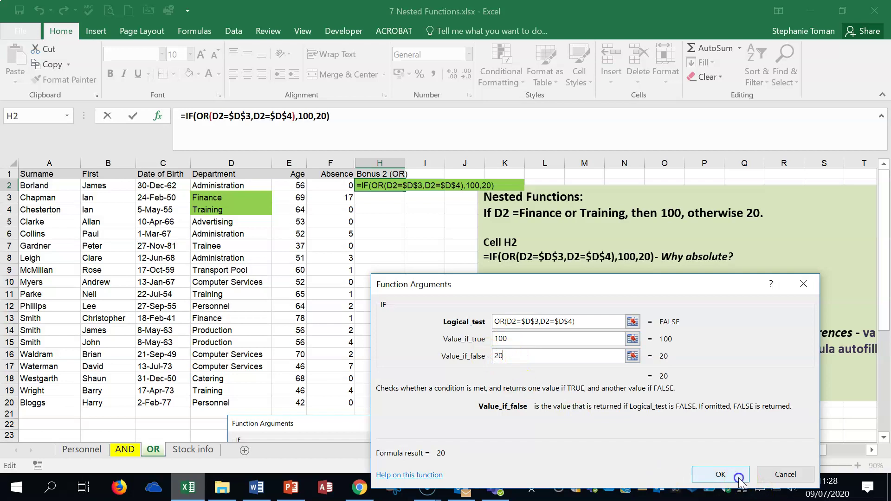
left_click(720, 475)
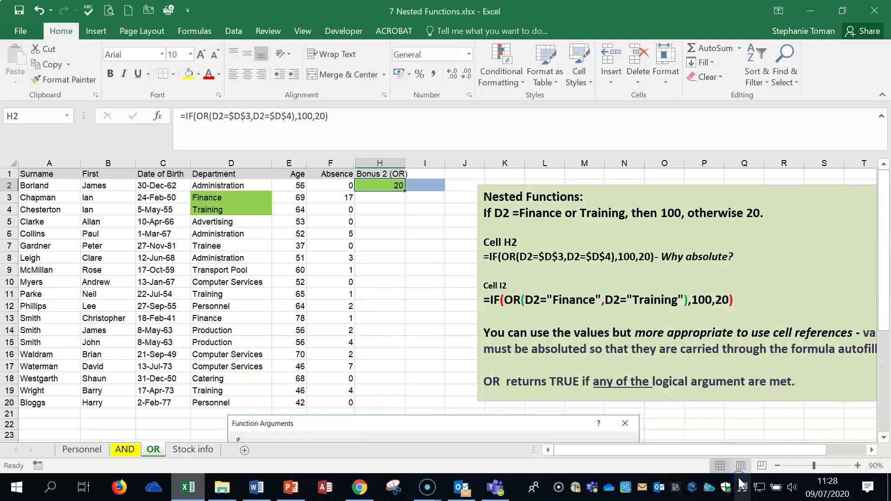
double_click(405, 191)
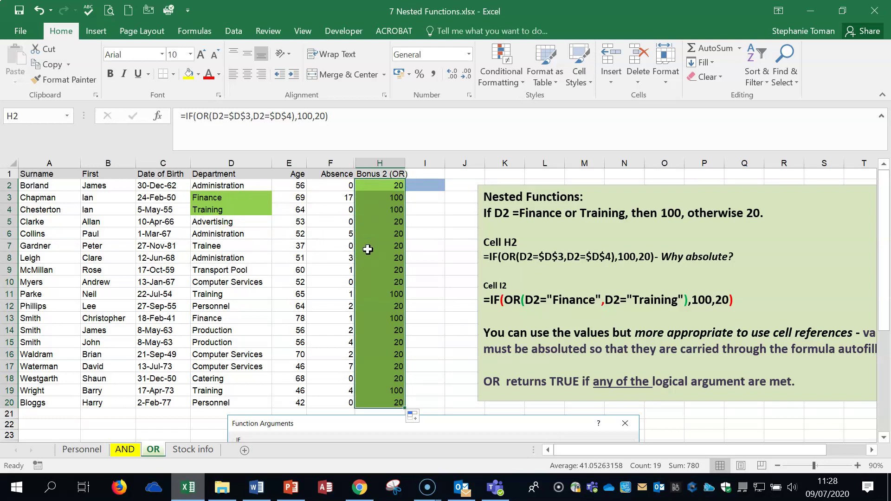
Step: Start an IF function in I2 with its Function Arguments dialog, moved so the Cell I2 example can be read
left_click(430, 186)
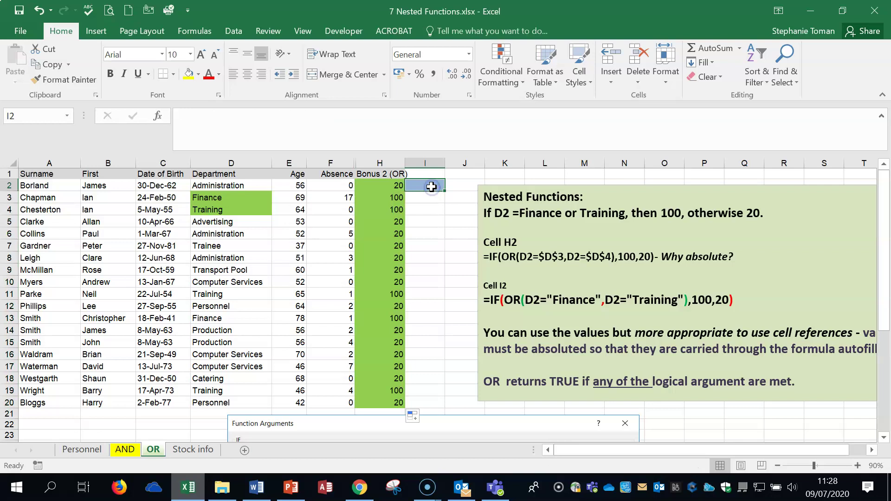
type("=if(")
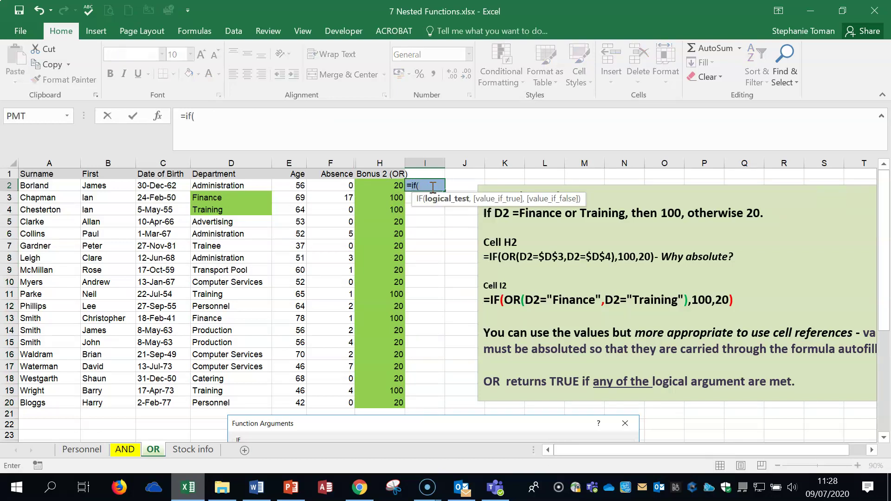
left_click(420, 202)
left_click(159, 117)
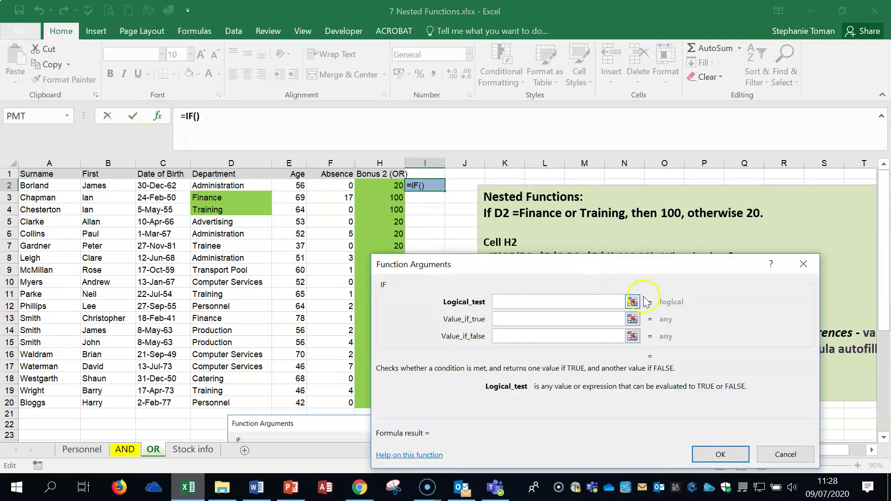
left_click_drag(626, 273, 704, 81)
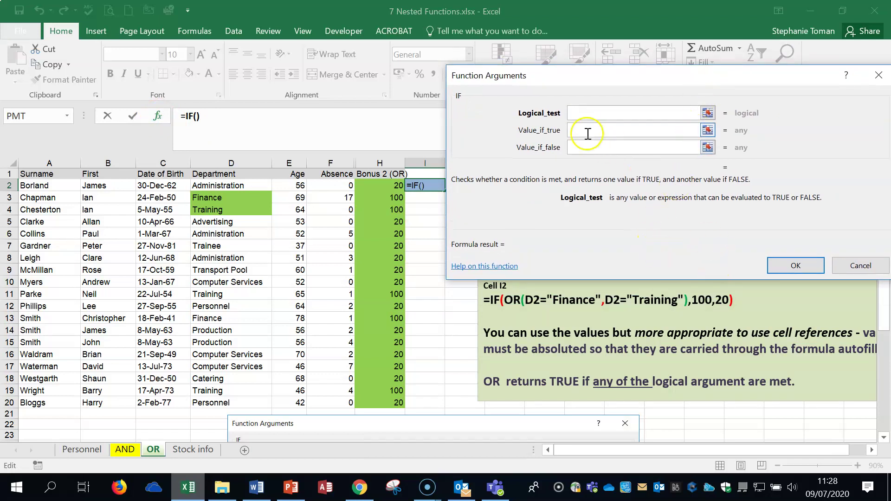
Step: Enter OR(D2="Finance",D2="Training") as the logical test, using text values instead of absolute references
type("OR(")
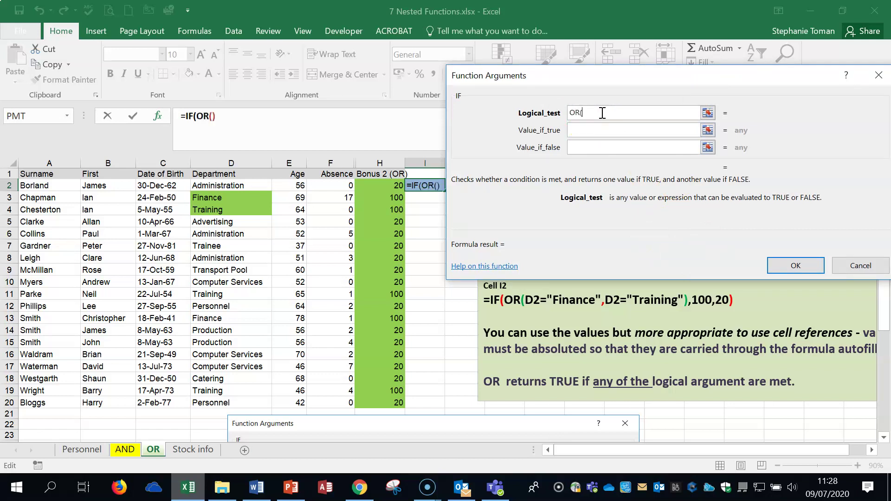
left_click(227, 186)
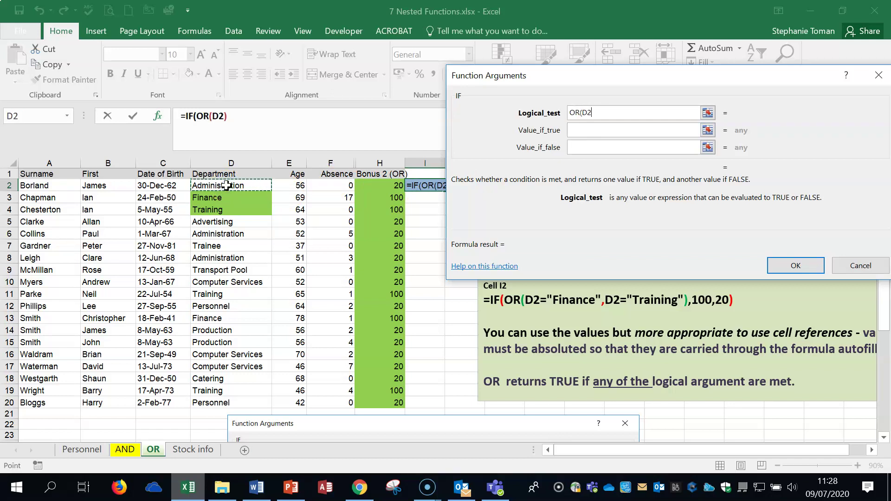
type("=")
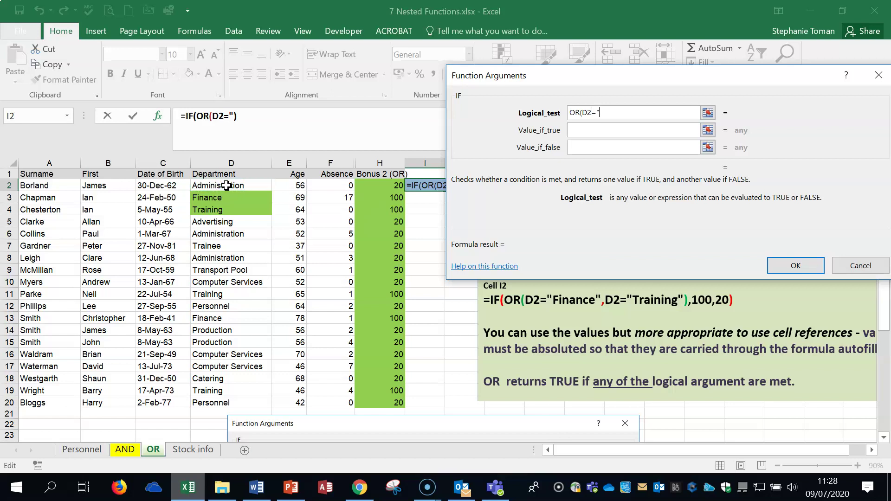
type("\"Finance\"")
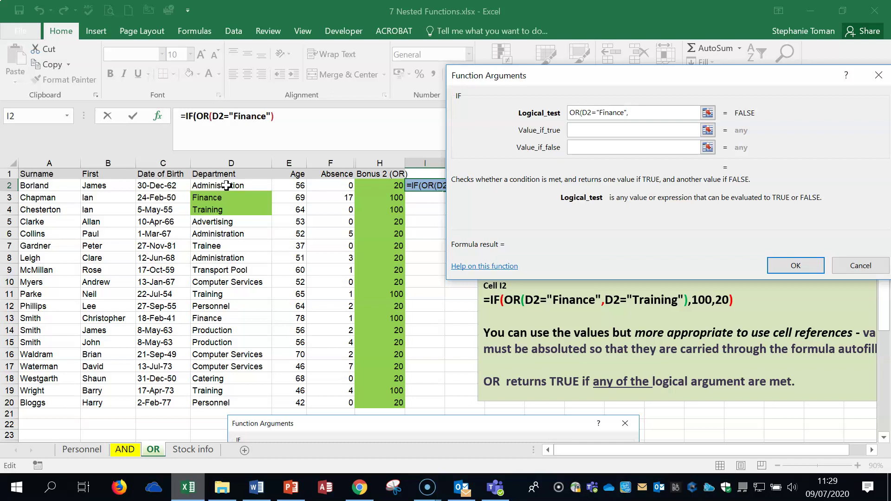
type(",")
left_click(224, 185)
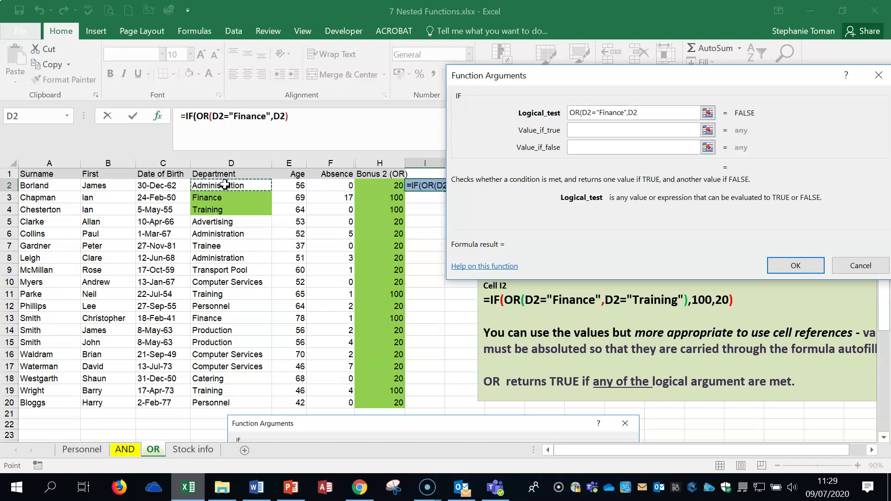
type("=")
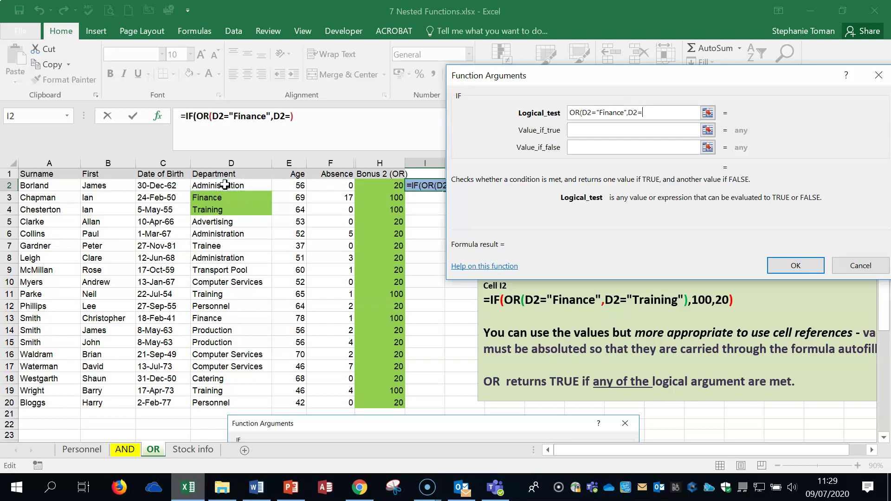
type("\"Training\"")
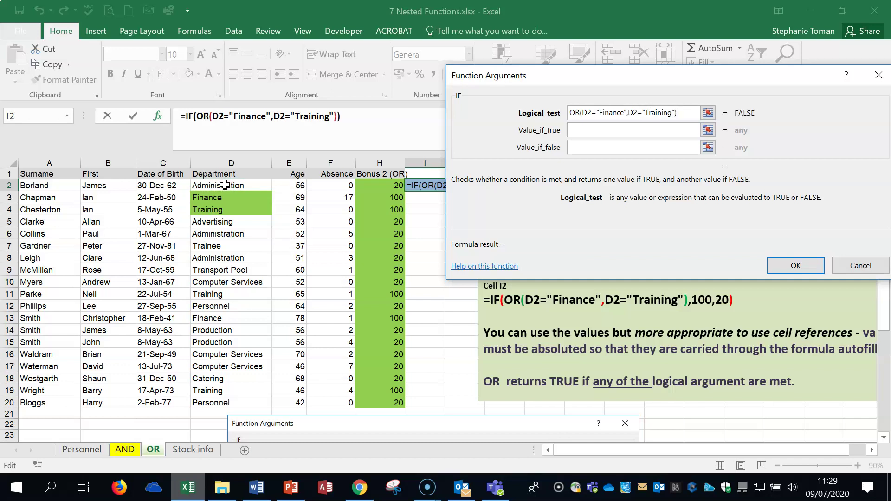
Step: Complete the I2 formula with 100 if true and 20 if false, and fill it down to I20
left_click(575, 123)
type("1")
key("BackSpace")
key("BackSpace")
key("BackSpace")
left_click(577, 130)
type("100")
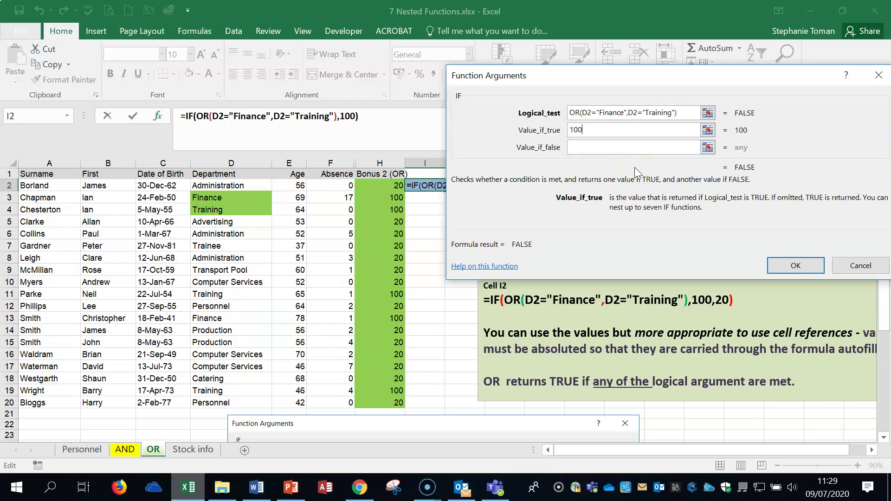
left_click(589, 147)
type("20")
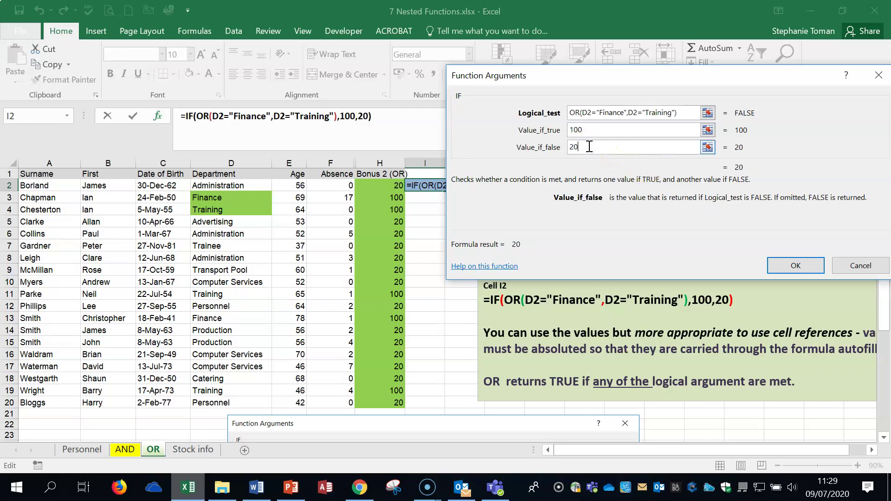
left_click(810, 267)
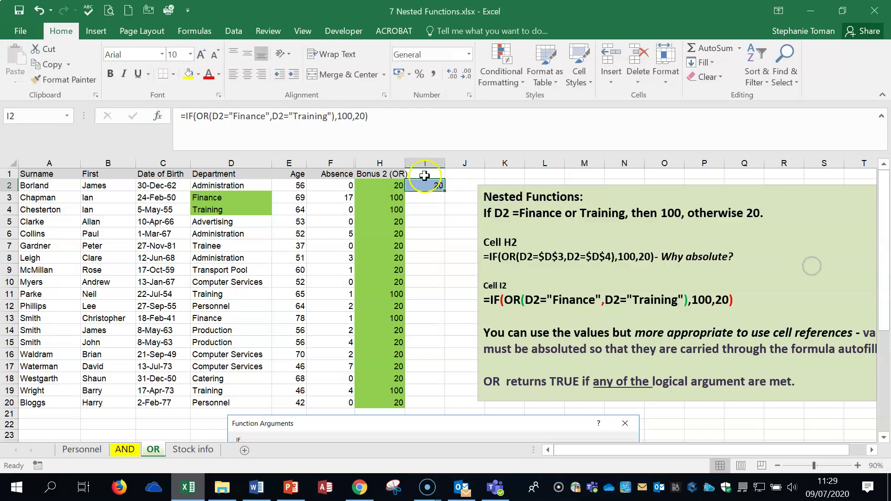
double_click(444, 189)
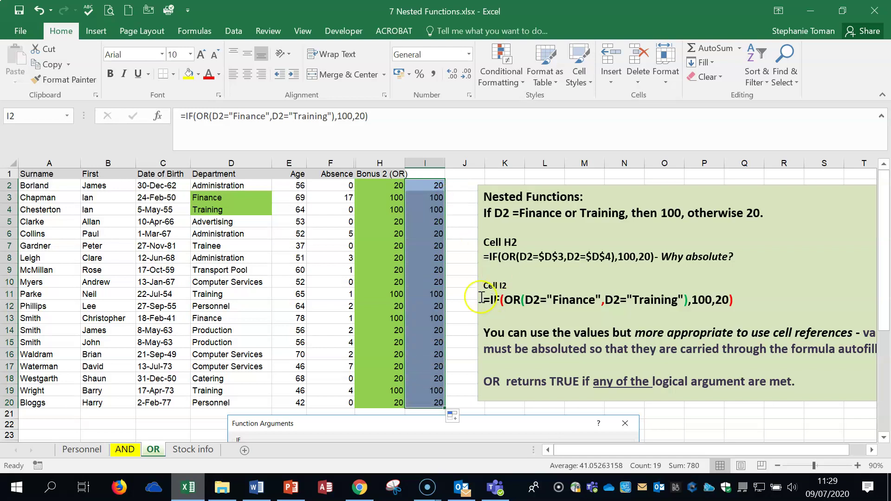
Step: On the Stock info sheet, start an IF function in G7 with its Function Arguments dialog moved clear of the stock and criteria tables
left_click(187, 450)
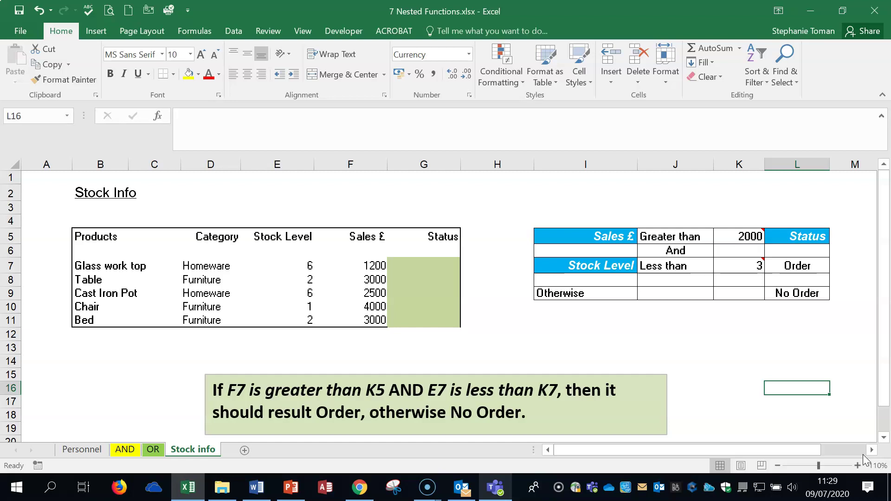
left_click(431, 264)
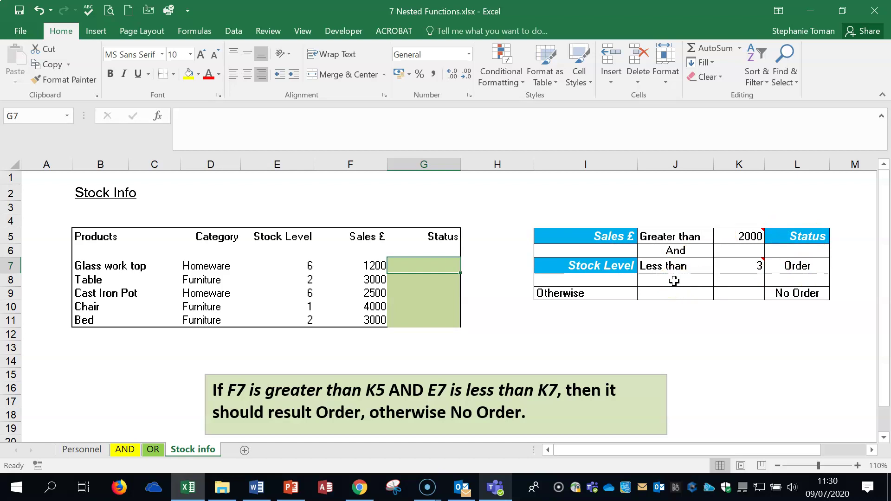
type("=if")
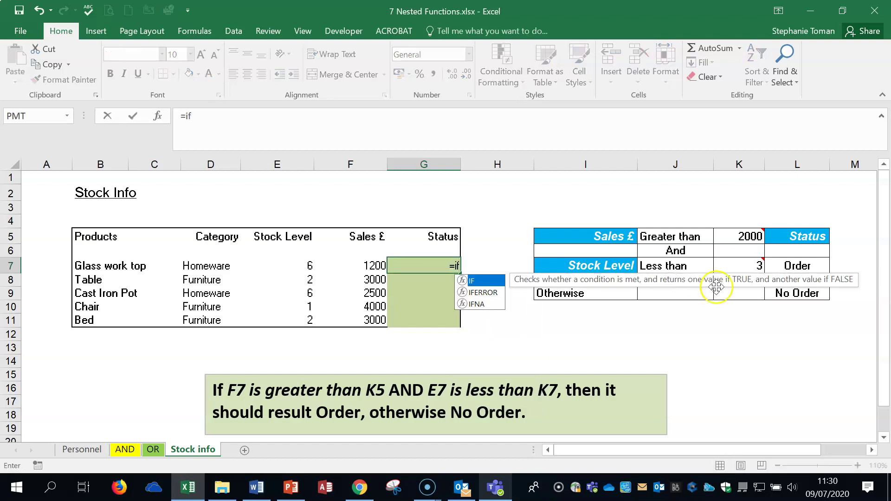
double_click(480, 280)
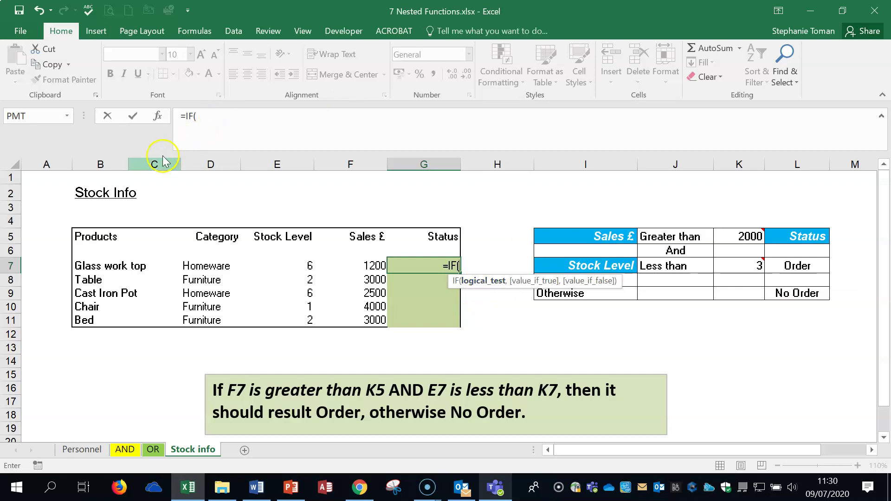
left_click(158, 117)
left_click_drag(603, 72, 539, 147)
left_click(188, 487)
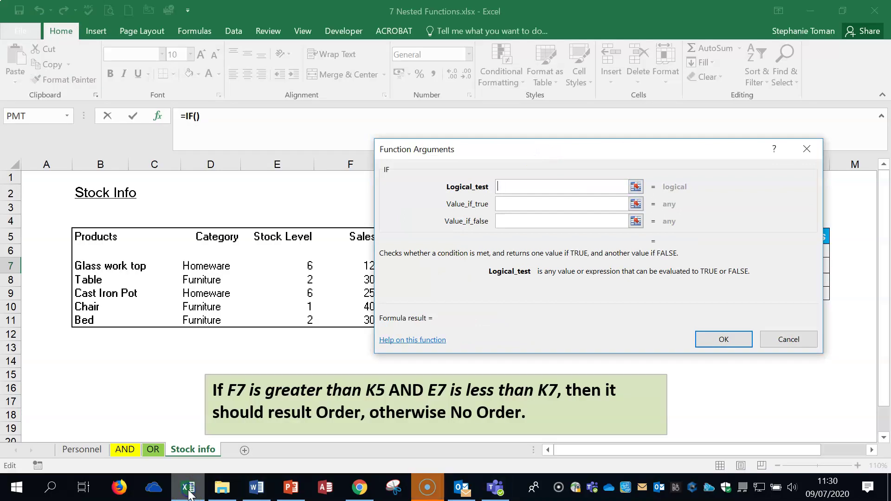
left_click_drag(629, 155, 462, 21)
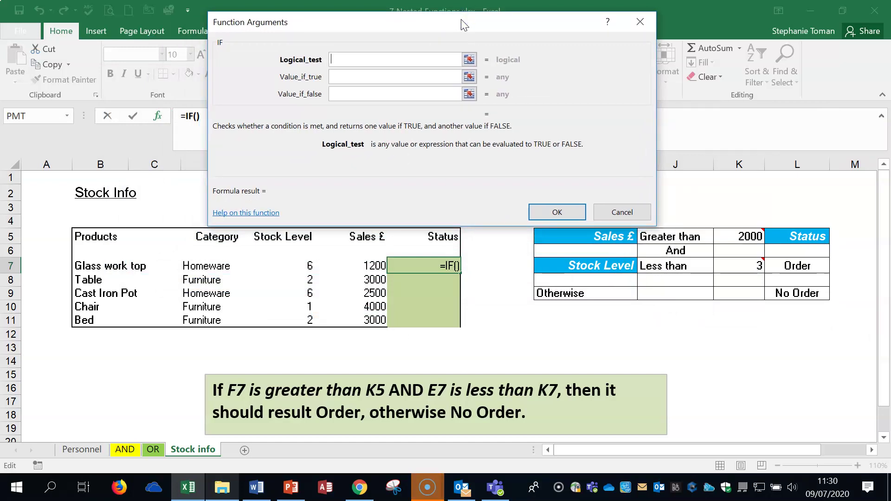
Step: Begin the logical test with an AND function whose first condition is F7>$K$5, using an absolute reference for the sales threshold
type("and")
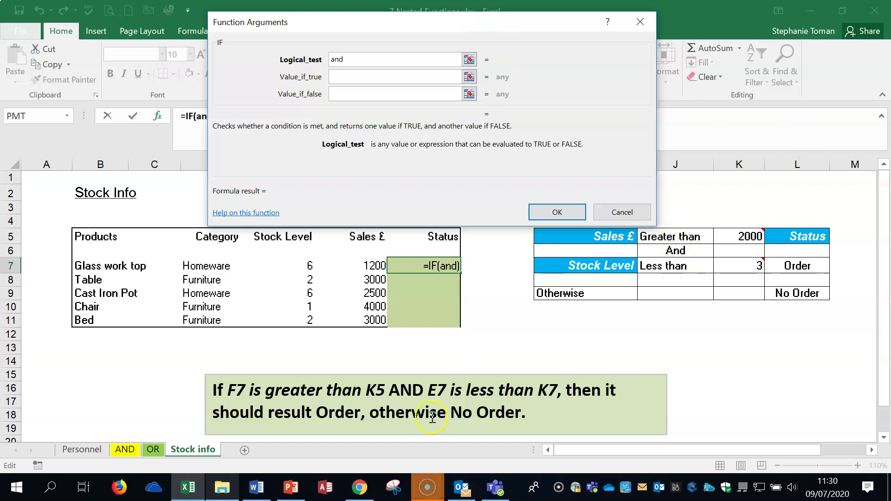
type("(")
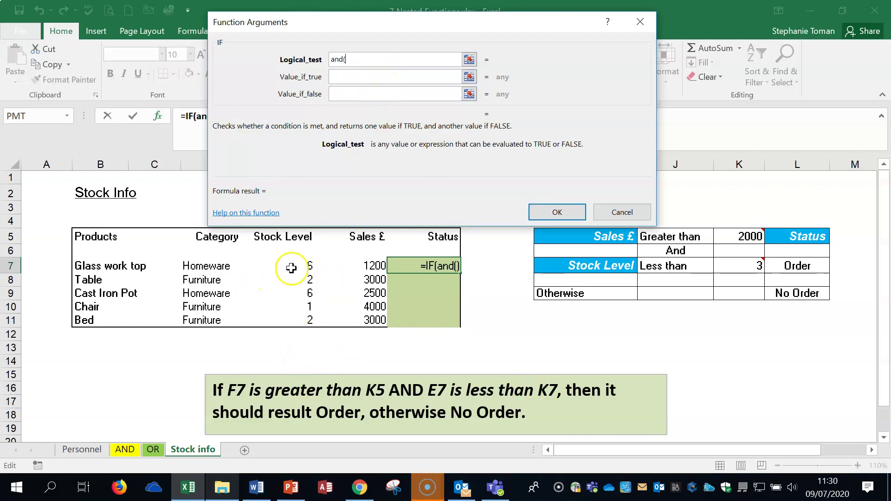
left_click_drag(386, 25, 589, 17)
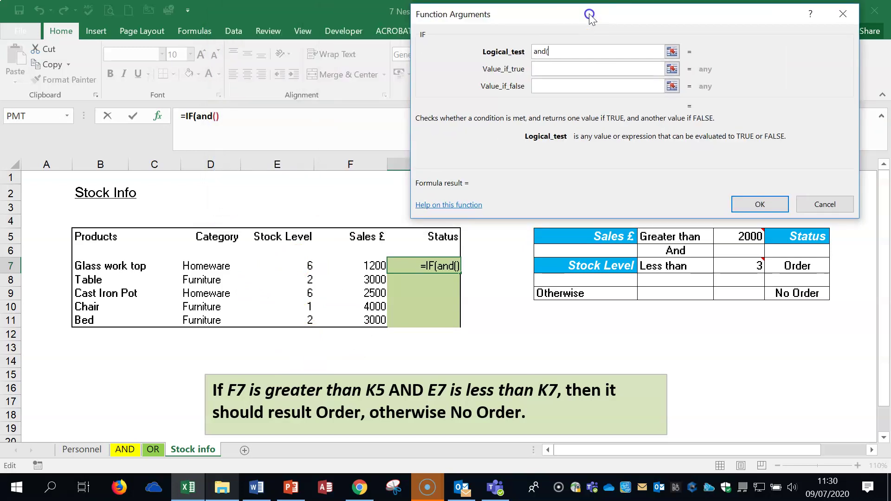
left_click(370, 265)
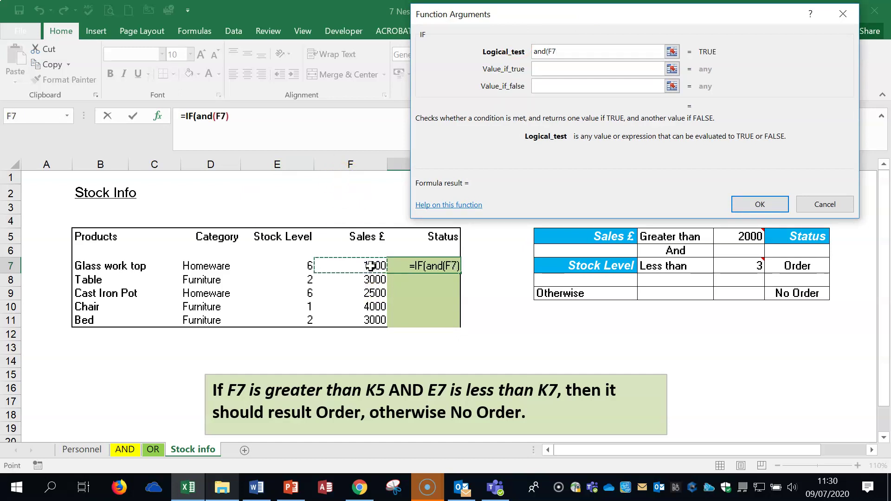
type(">")
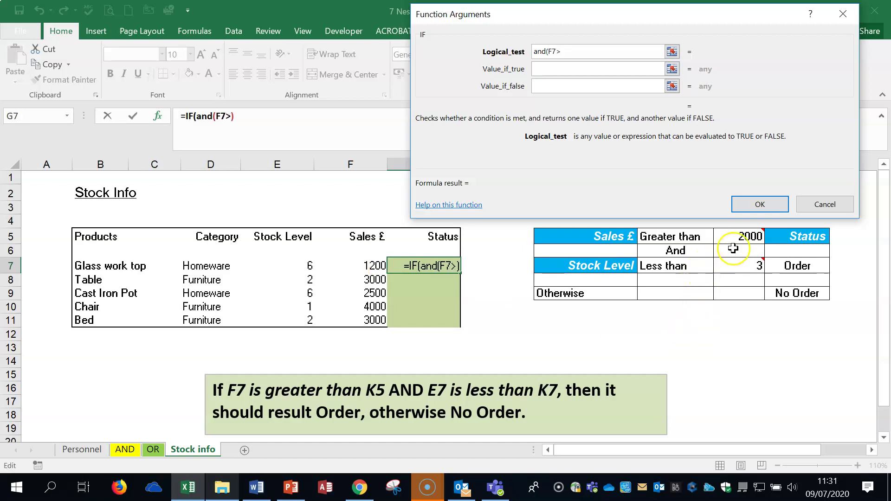
left_click_drag(710, 14, 522, 24)
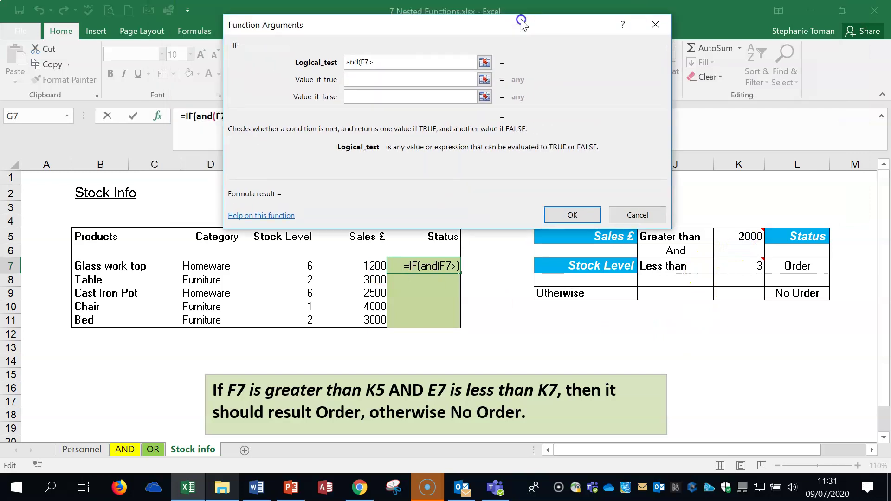
left_click(744, 235)
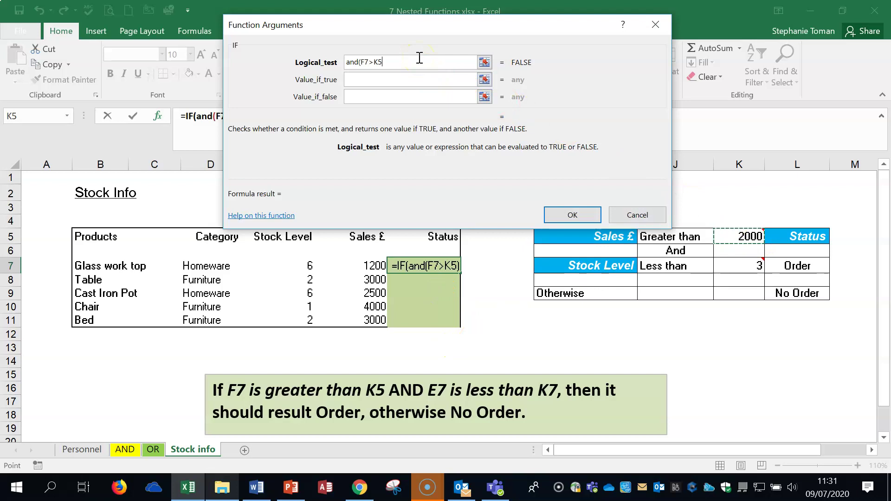
key("F4")
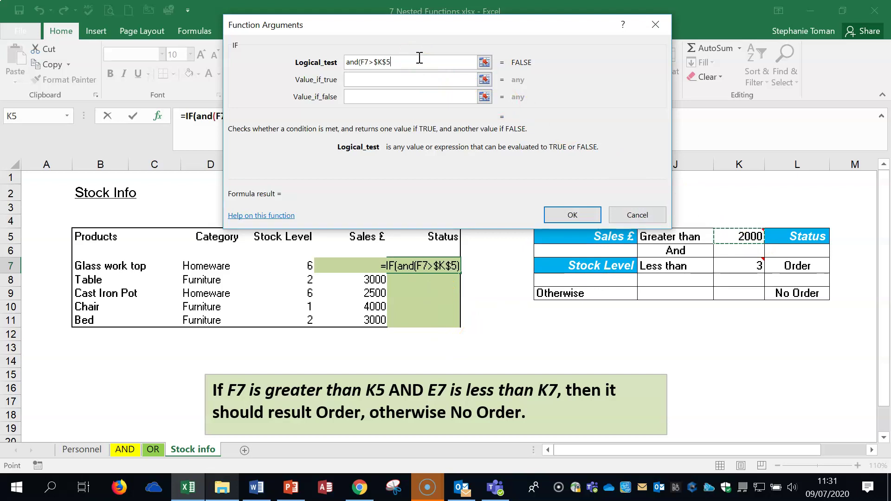
Step: Add E7<$K$7 as the AND function's second condition, with an absolute reference for the stock threshold, and close the AND bracket
type(",")
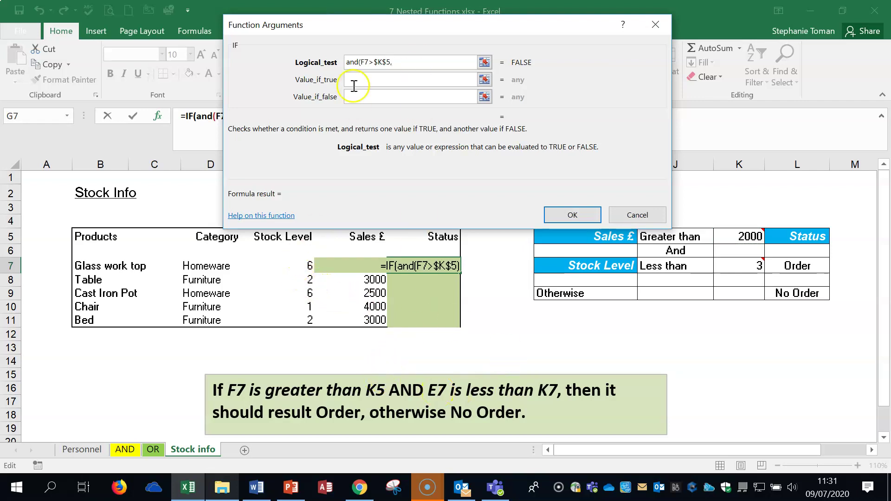
left_click_drag(374, 25, 399, 23)
left_click(279, 266)
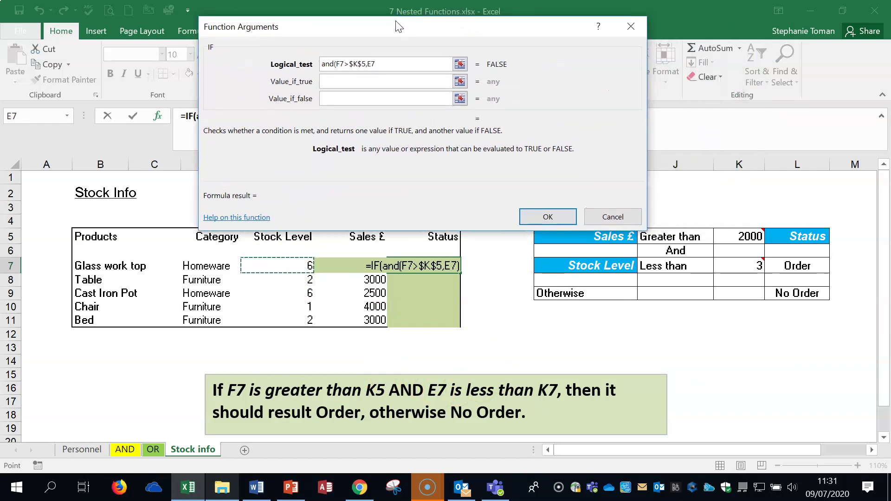
type("<")
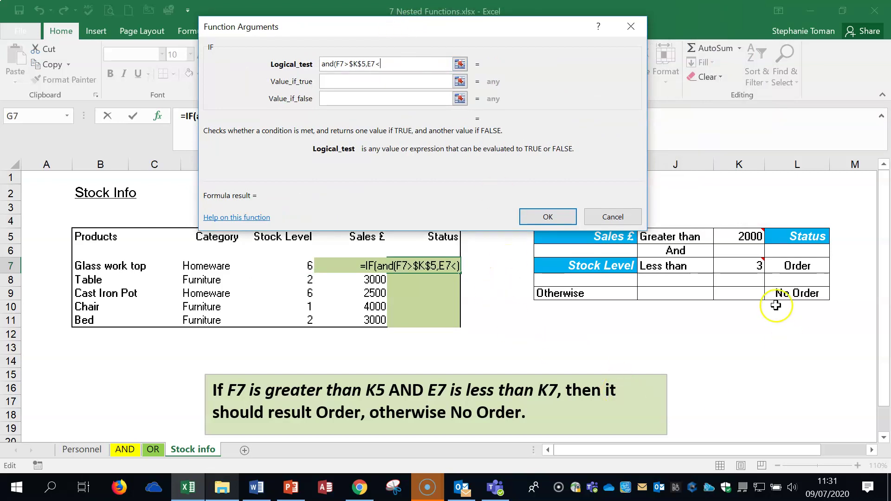
left_click(751, 263)
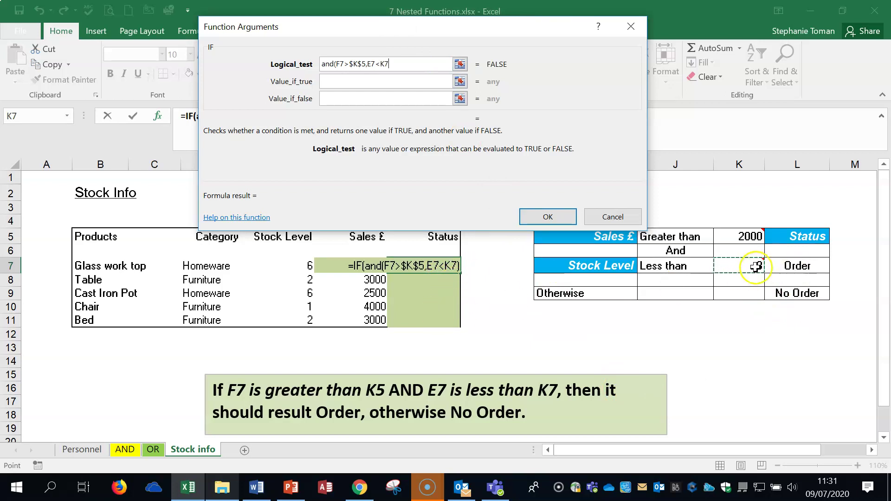
key("F4")
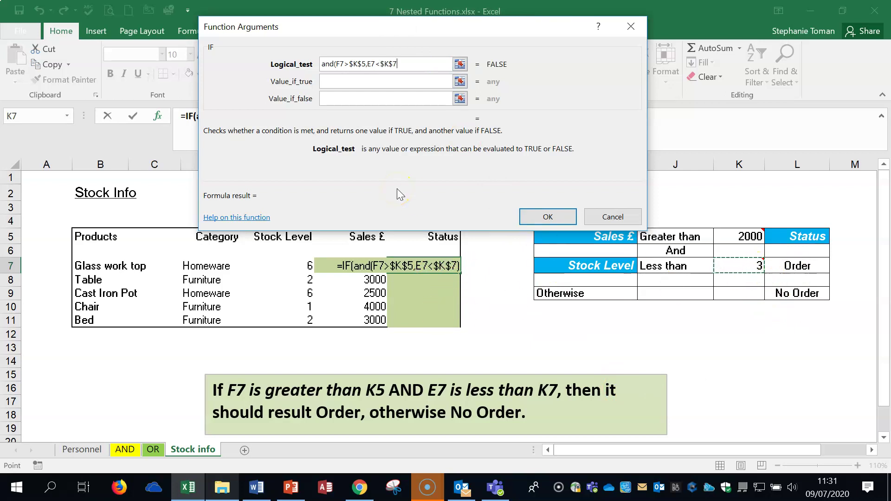
type(")")
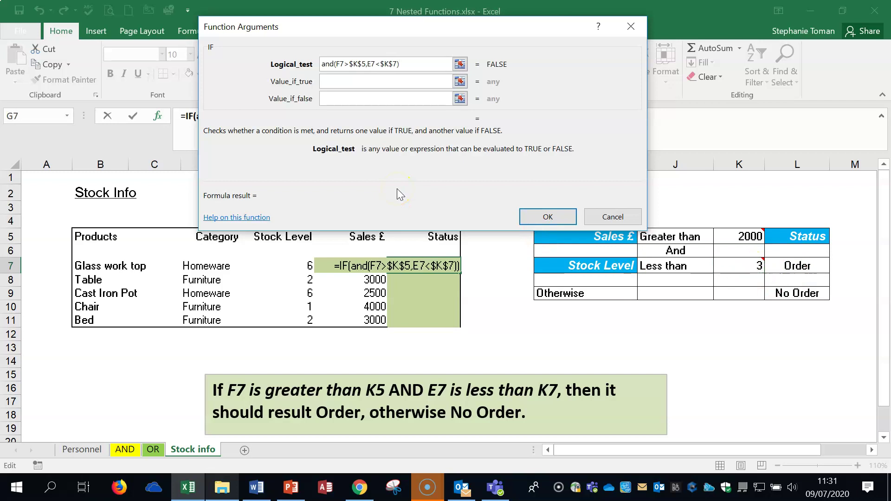
Step: Complete the G7 formula with "Order" if true and "No Order" if false, and fill it down to G11
left_click(334, 87)
left_click(334, 82)
type("Order")
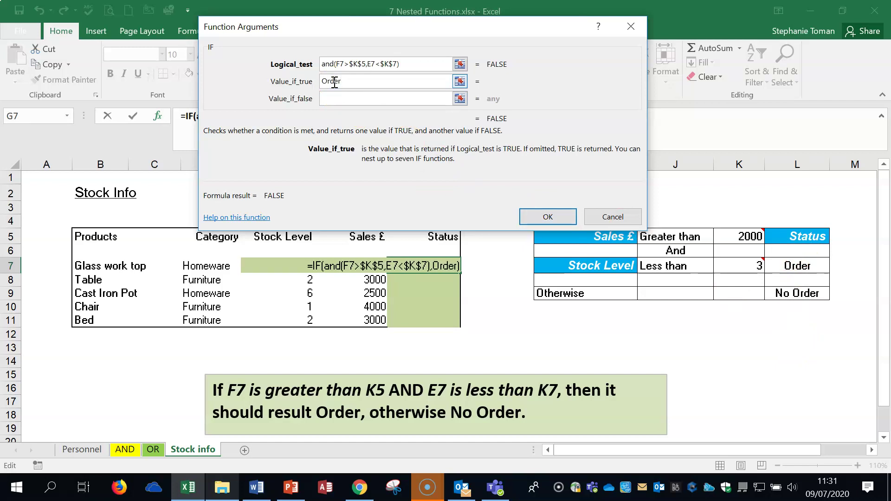
left_click(332, 97)
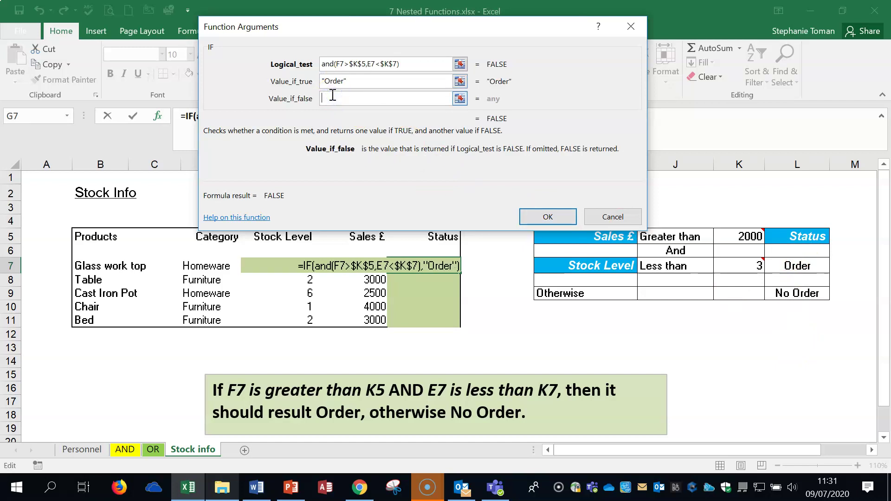
type("No O")
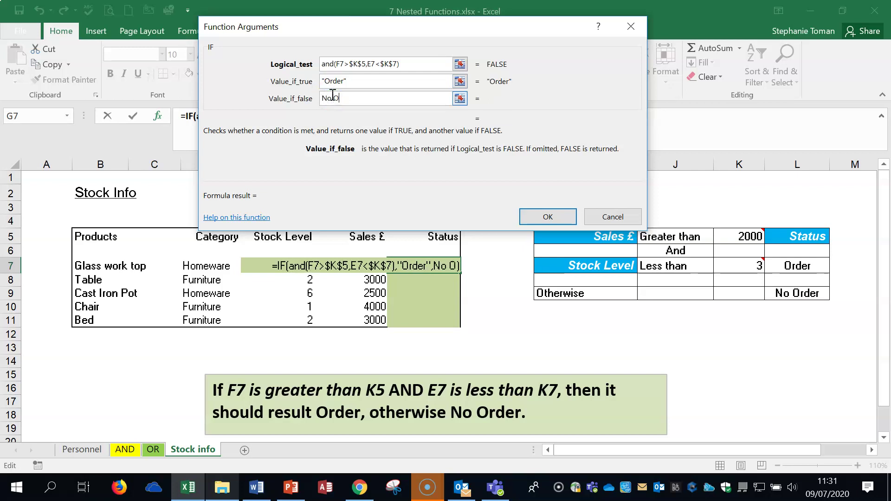
type("rder")
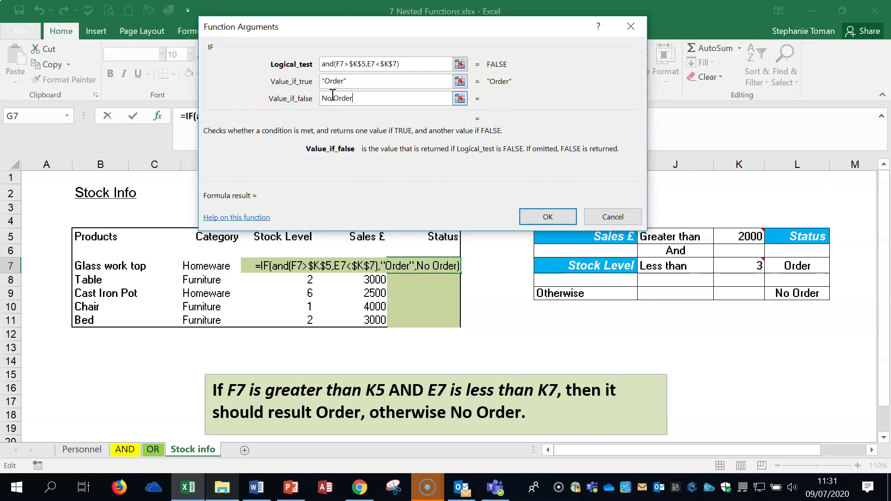
left_click(423, 82)
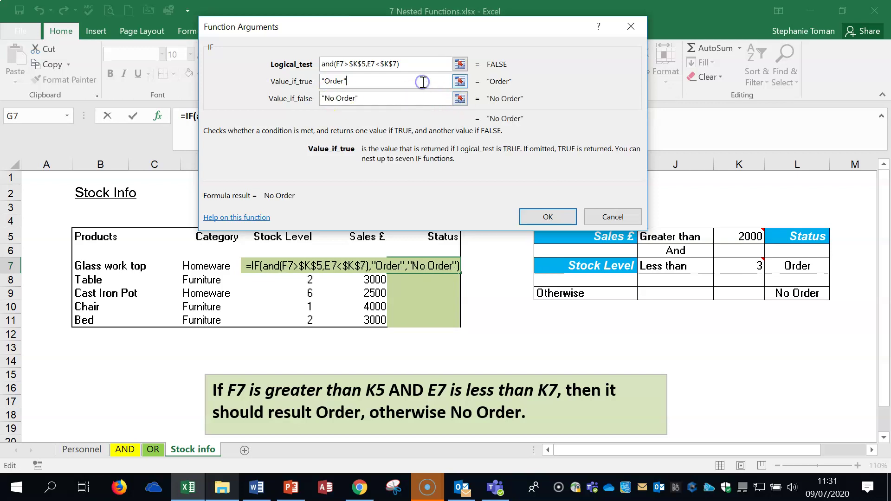
left_click(547, 217)
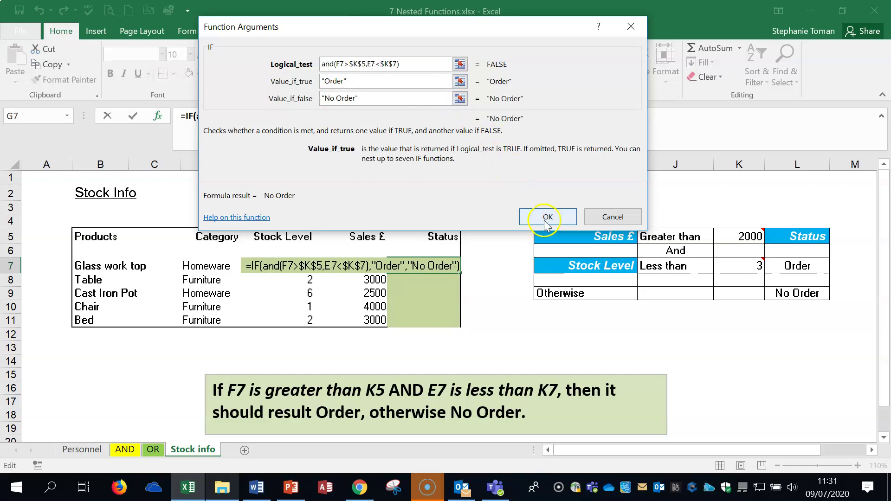
double_click(460, 273)
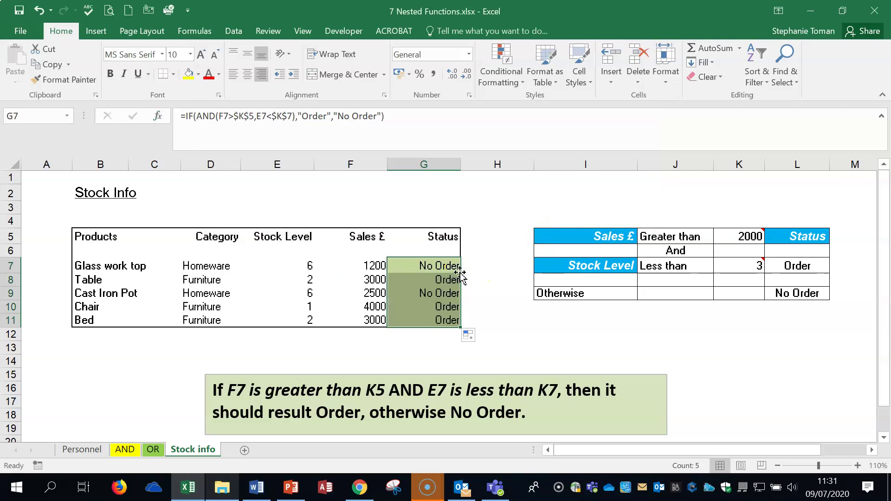
Step: Examine the example formulas attached to the explanatory text box below the stock table
left_click(780, 345)
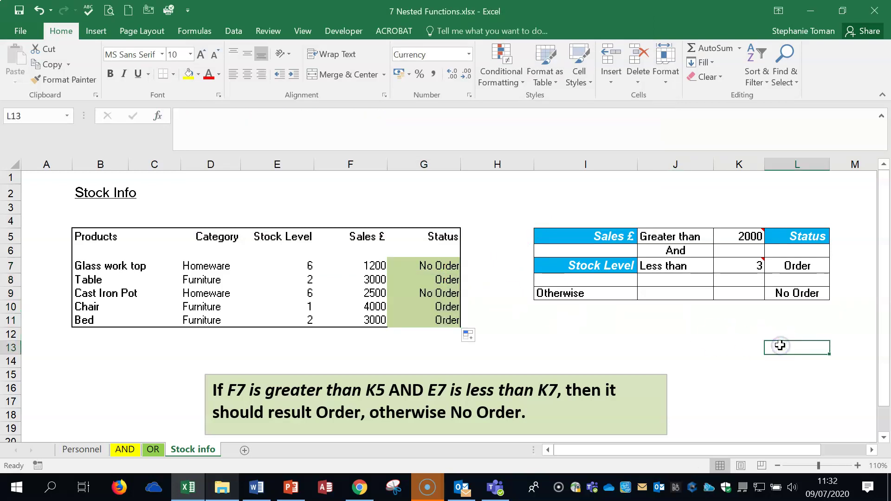
scroll(539, 373, "down", 1)
left_click(467, 372)
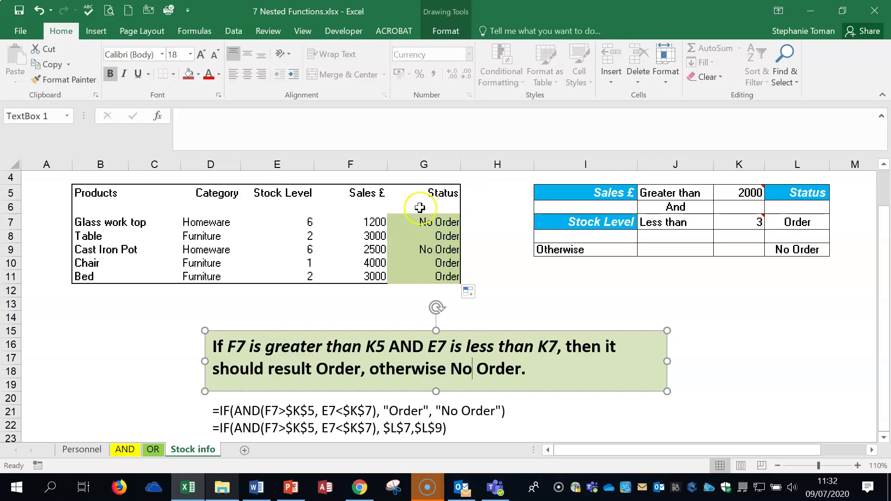
left_click(428, 219)
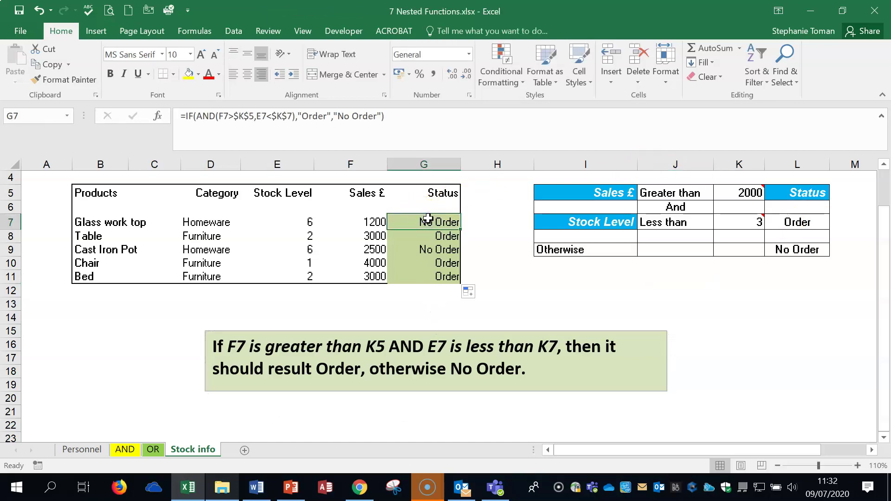
type("=if")
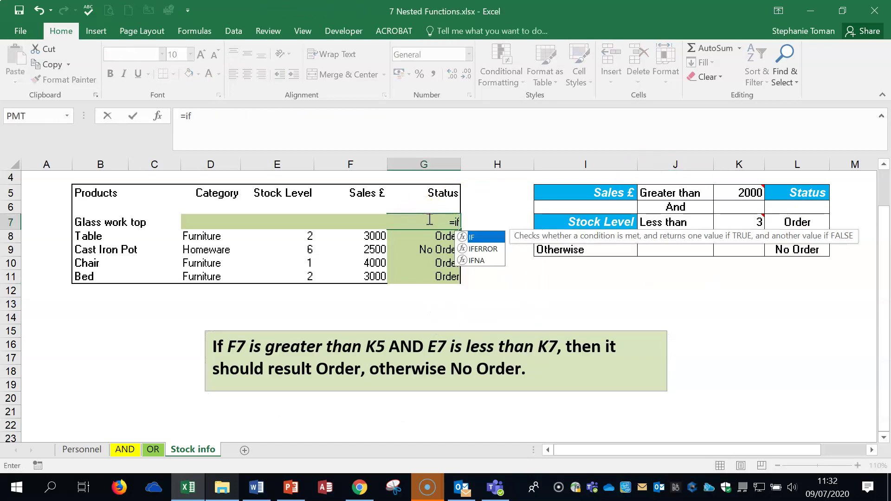
double_click(483, 237)
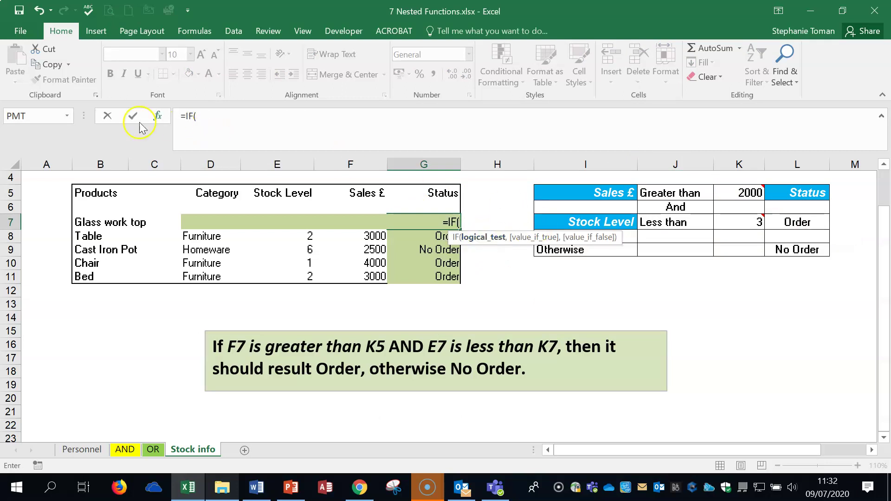
left_click(158, 116)
left_click_drag(399, 28, 632, 274)
type("and(")
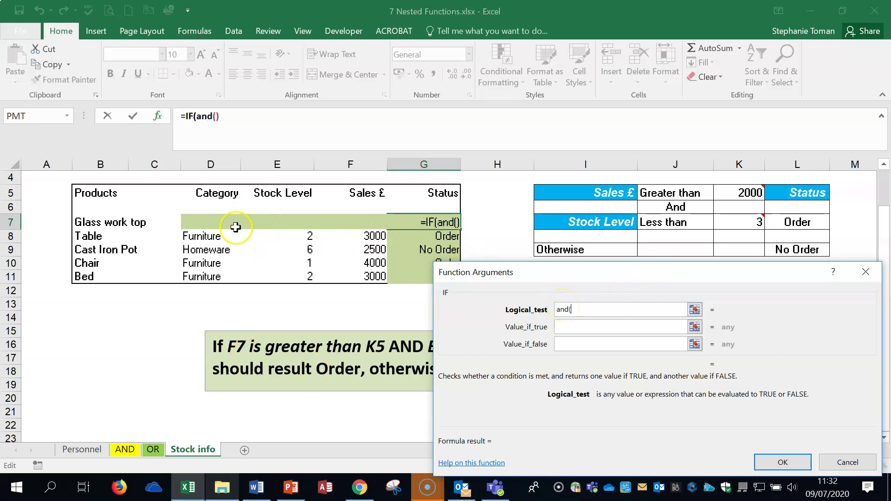
left_click_drag(694, 272, 734, 99)
left_click(629, 138)
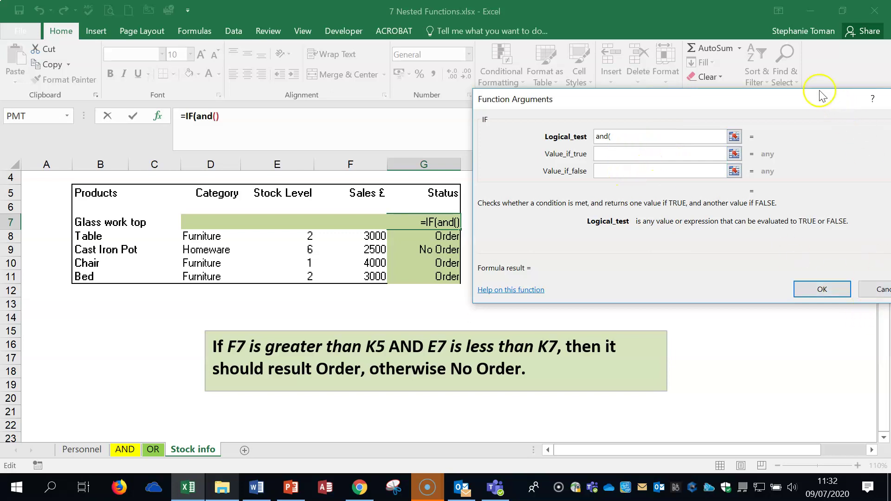
left_click_drag(819, 98, 720, 94)
left_click(789, 285)
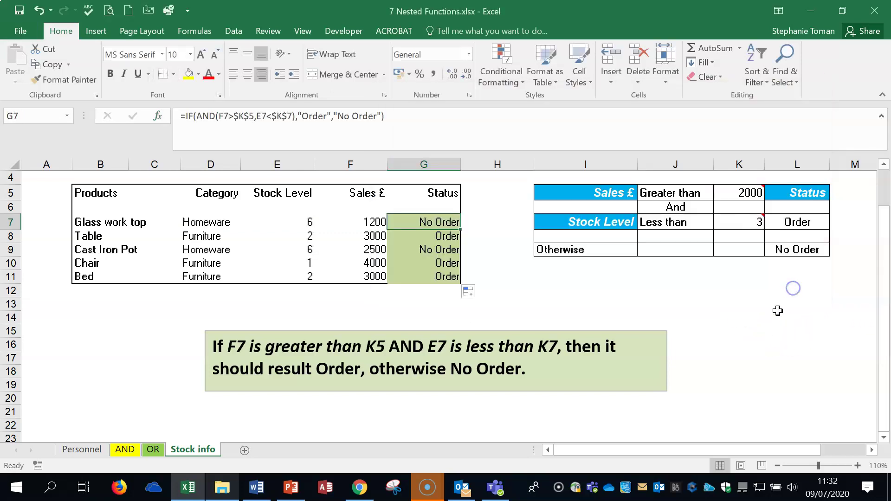
left_click(782, 326)
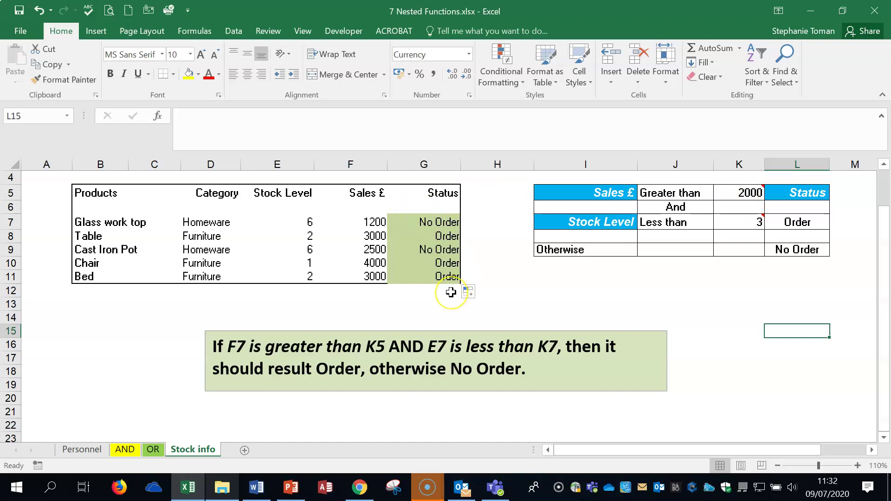
Step: Close the 7 Nested Functions.xlsx workbook and open IF Function.xlsx from the Extras folder in Week 5 Section 14
left_click(876, 10)
left_click(445, 259)
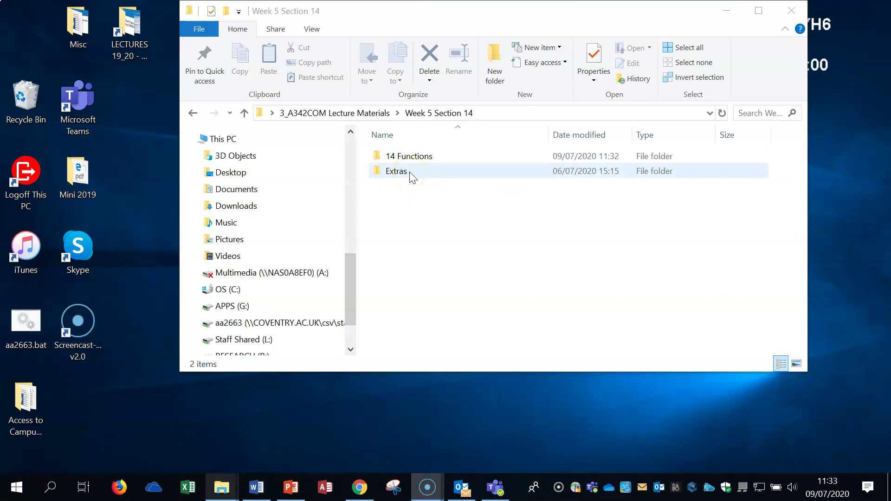
left_click(407, 173)
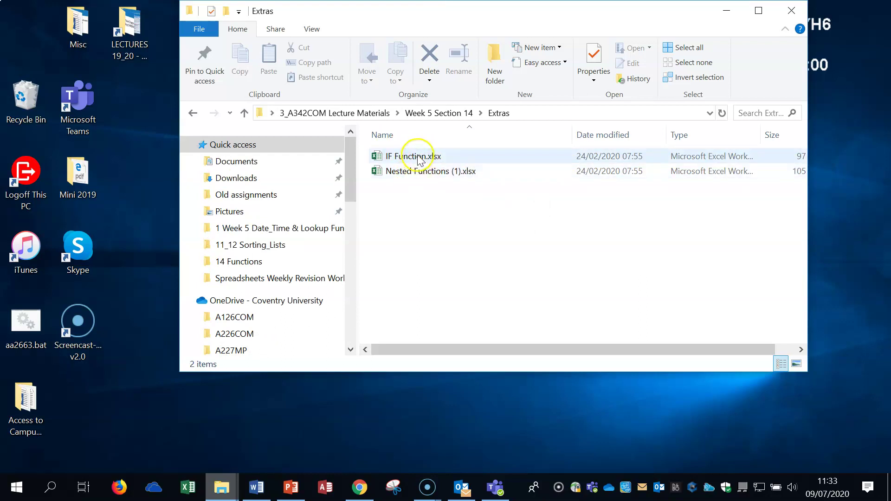
left_click(420, 158)
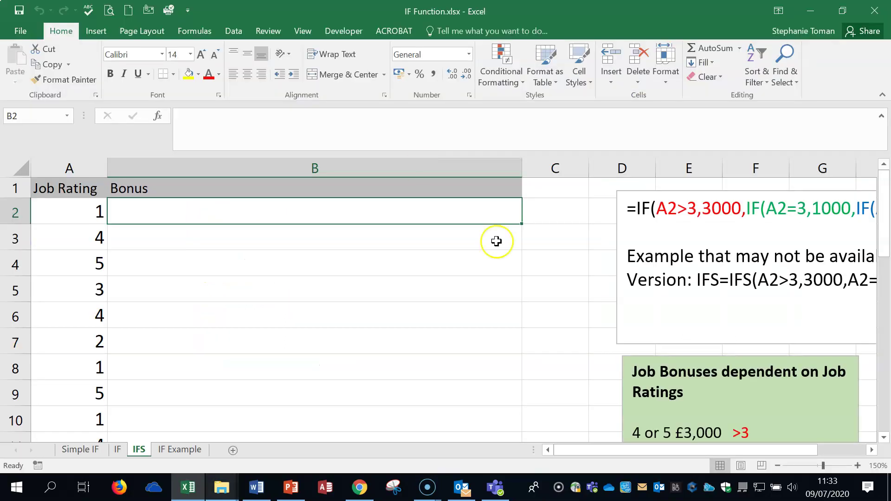
Step: Review the IFS sheet's job rating table, example formulas and bonus criteria at 100% zoom
left_click(777, 466)
left_click(777, 466)
left_click(777, 465)
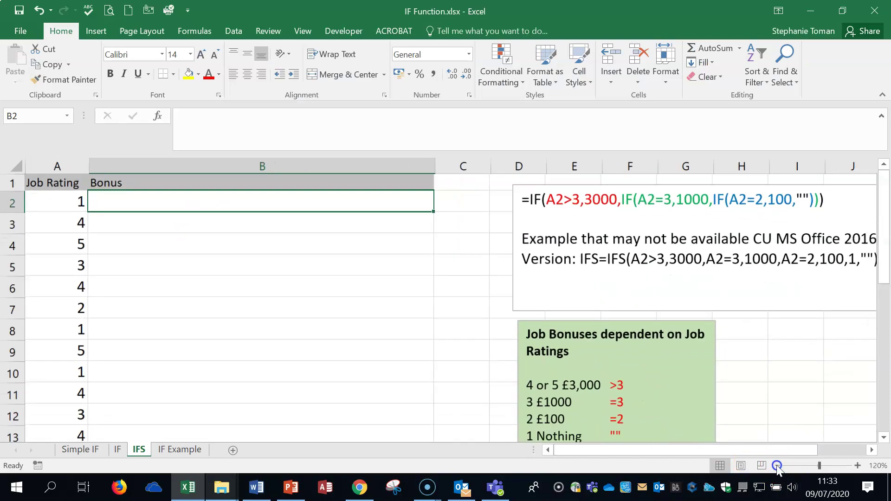
left_click(777, 466)
left_click(776, 466)
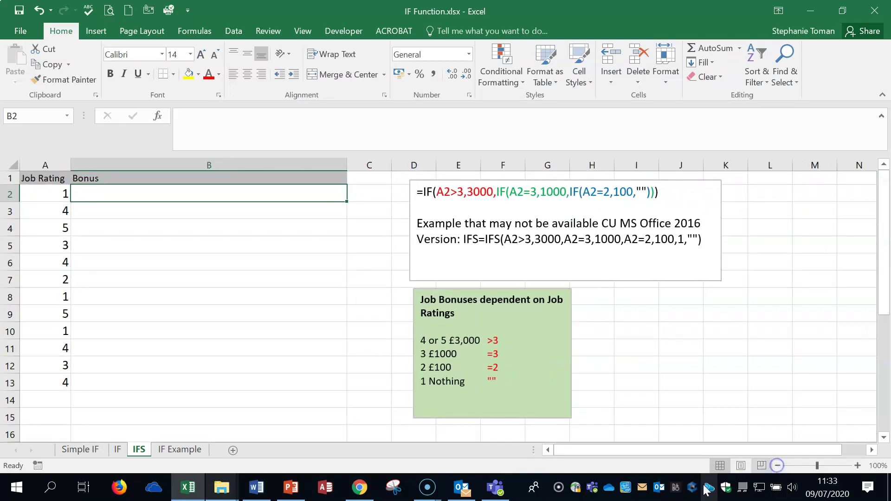
Step: Review the exam marks tables and their pass and distinction criteria on the Simple IF sheet at 110% zoom
left_click(90, 449)
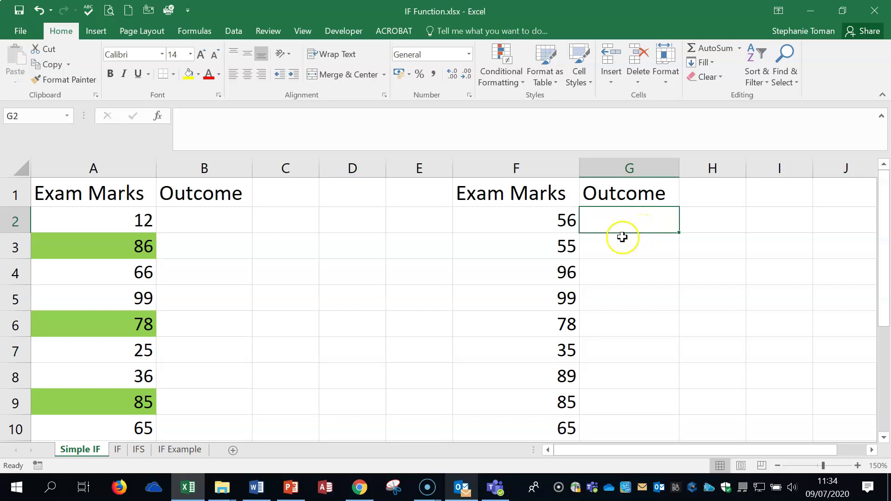
left_click(777, 465)
left_click(777, 466)
left_click(777, 465)
left_click(777, 465)
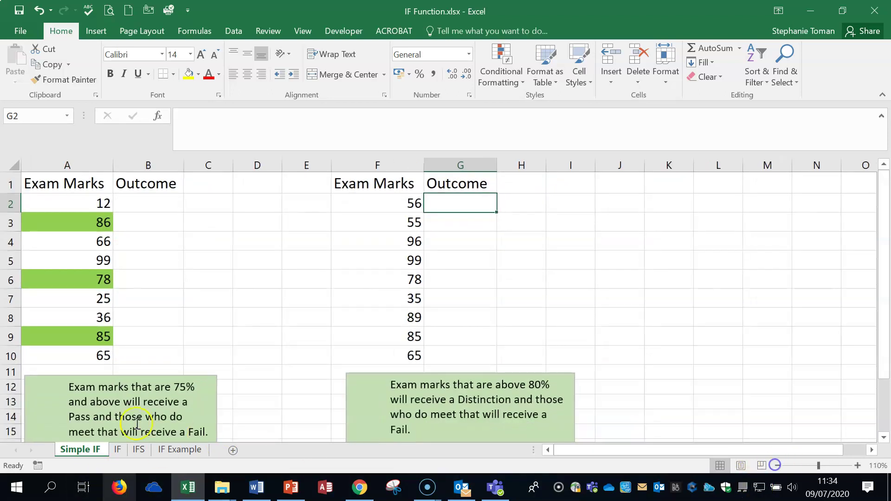
Step: Examine the IF sheet's sightings table, criteria, nested IF formula and Function Arguments example at 120% zoom
left_click(119, 450)
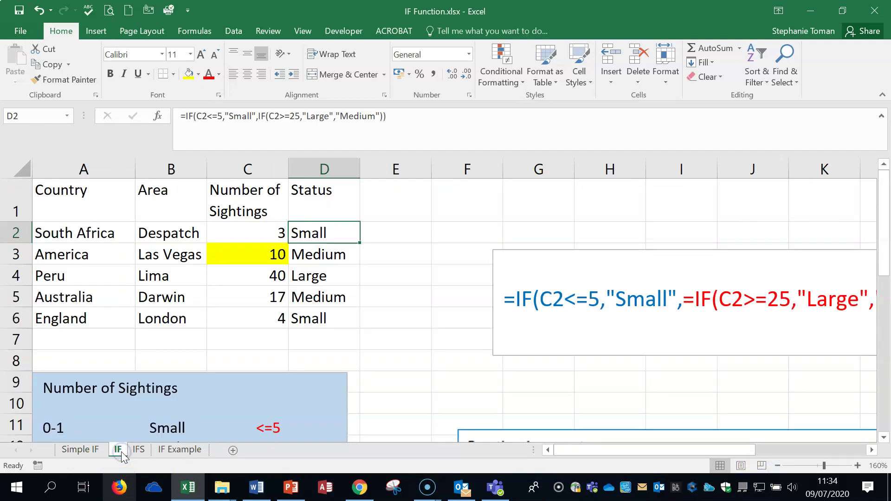
left_click(777, 465)
left_click(777, 465)
left_click(777, 465)
left_click(777, 465)
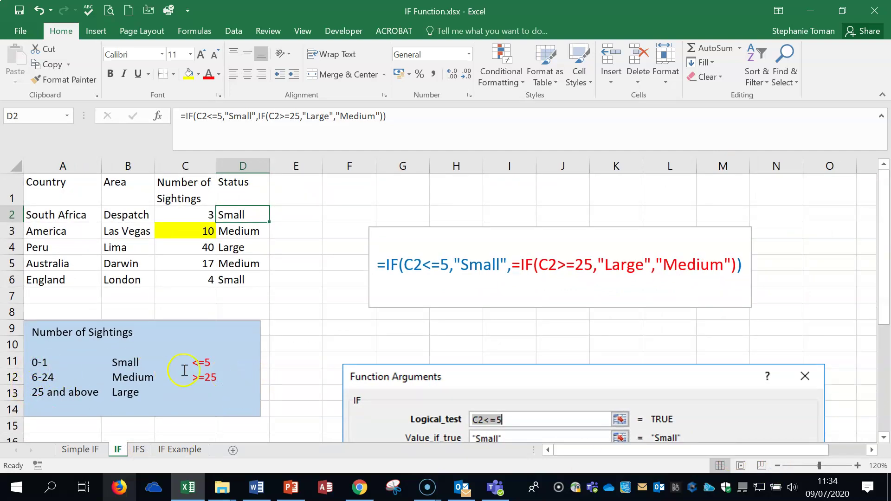
left_click_drag(884, 312, 886, 358)
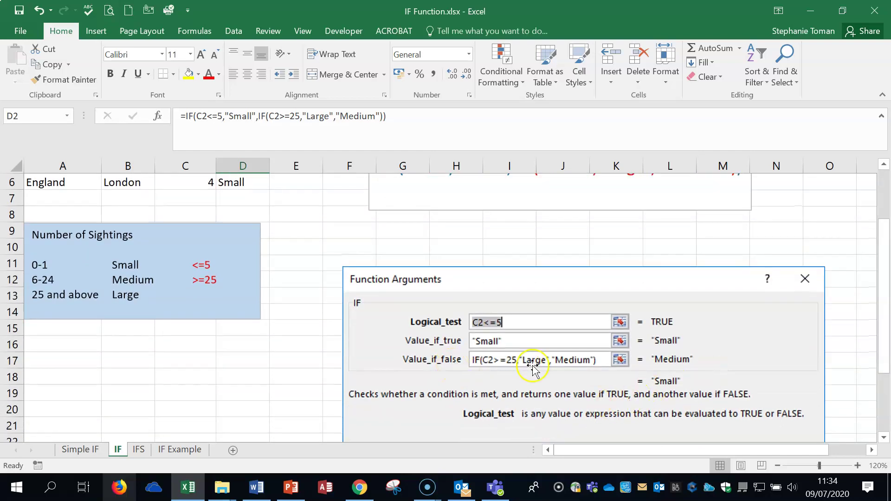
Step: Revisit the IFS sheet and examine the IF Example sheet's AND function notes at 110% zoom
left_click(139, 449)
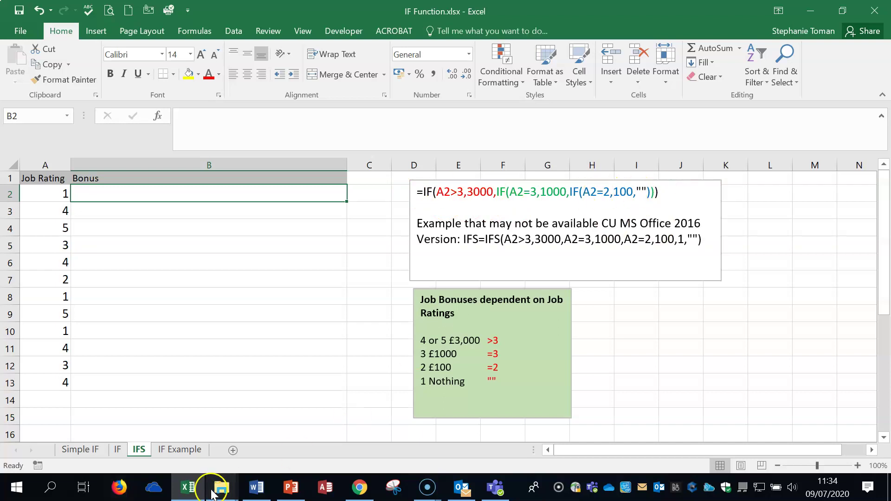
left_click(179, 449)
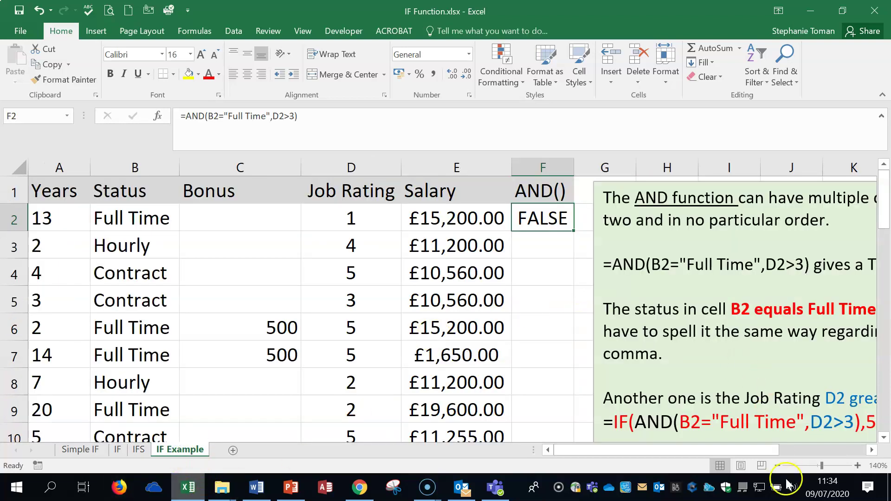
left_click(778, 465)
left_click(777, 466)
left_click(778, 466)
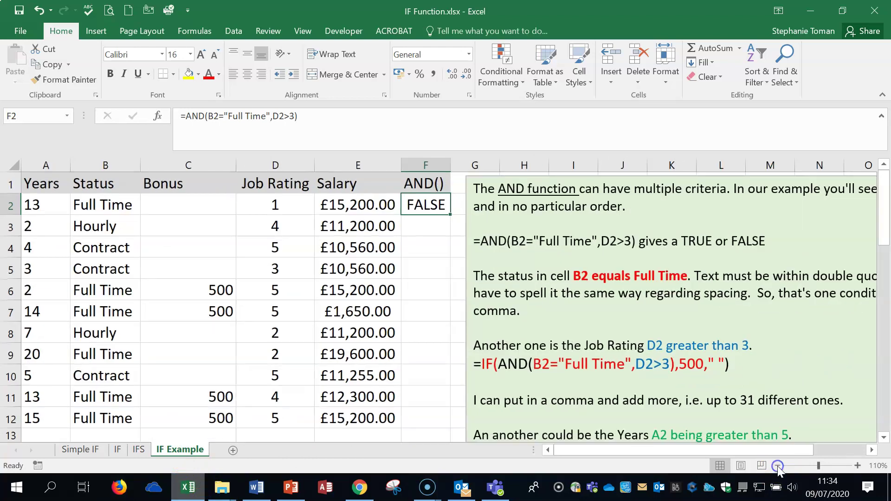
Step: Examine the IF Example sheet's bonus table, AND notes and nested IF formulas at 100% zoom, and close IF Function.xlsx
left_click(778, 466)
left_click(331, 201)
left_click(397, 198)
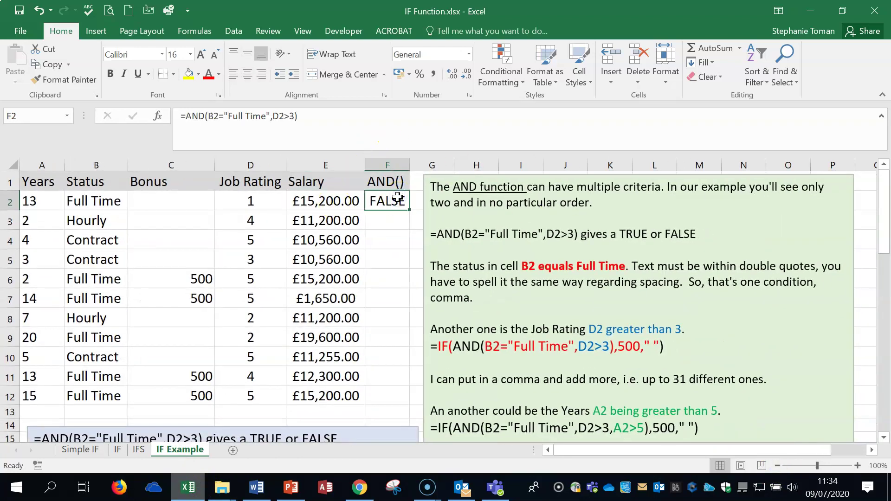
left_click(398, 202)
left_click(334, 201)
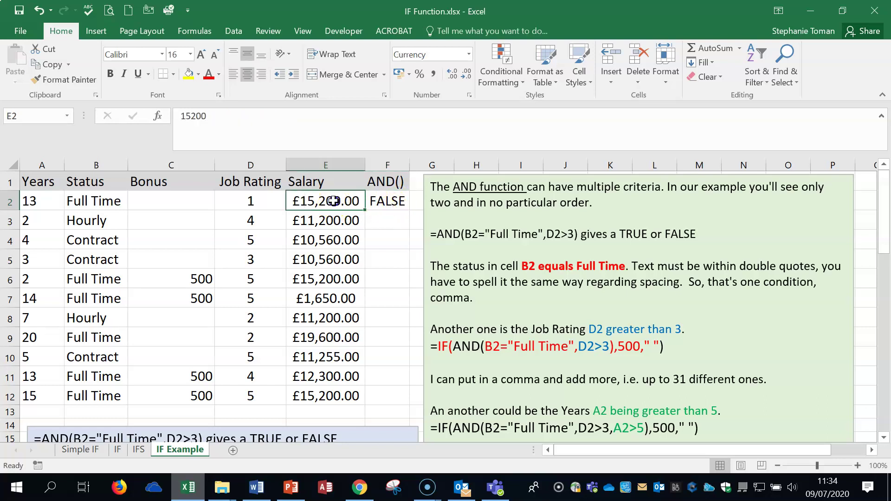
left_click(721, 348)
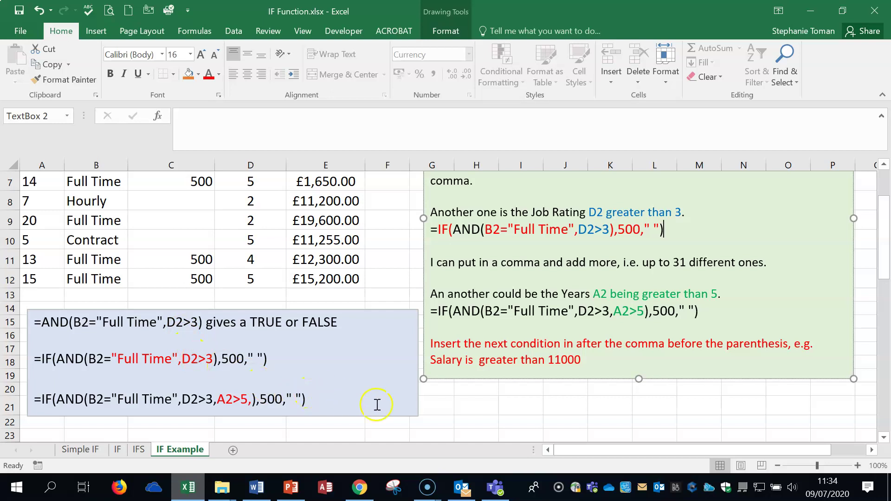
left_click(874, 10)
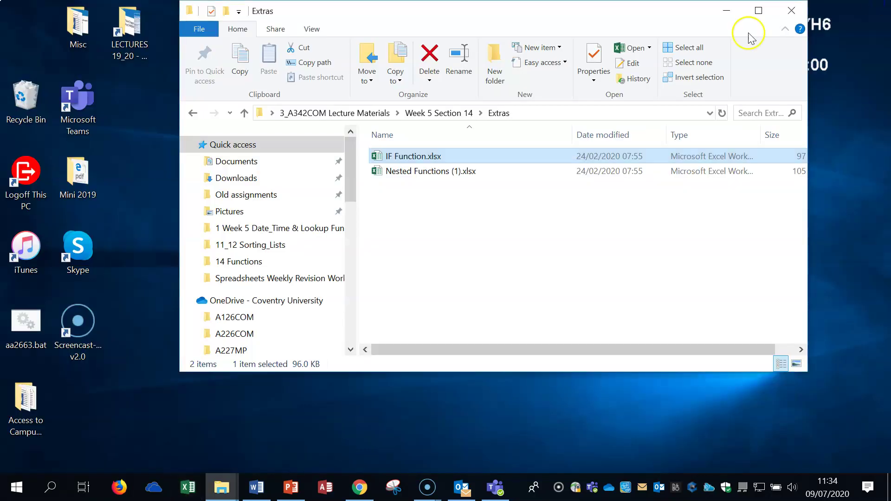
Step: Open Nested Functions (1).xlsx from the Extras folder and inspect the nested VLOOKUP formula in B7 of NESTVLOOKUPS at 80% zoom
double_click(423, 171)
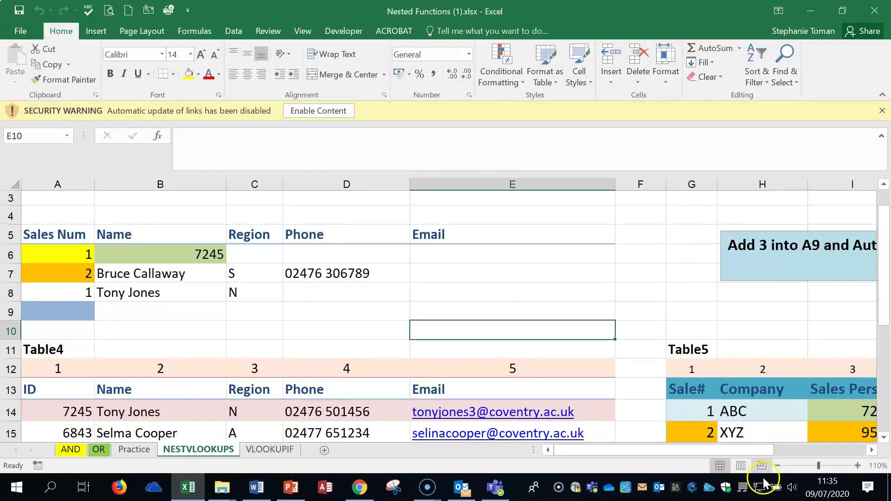
left_click(778, 465)
left_click(778, 466)
left_click(778, 465)
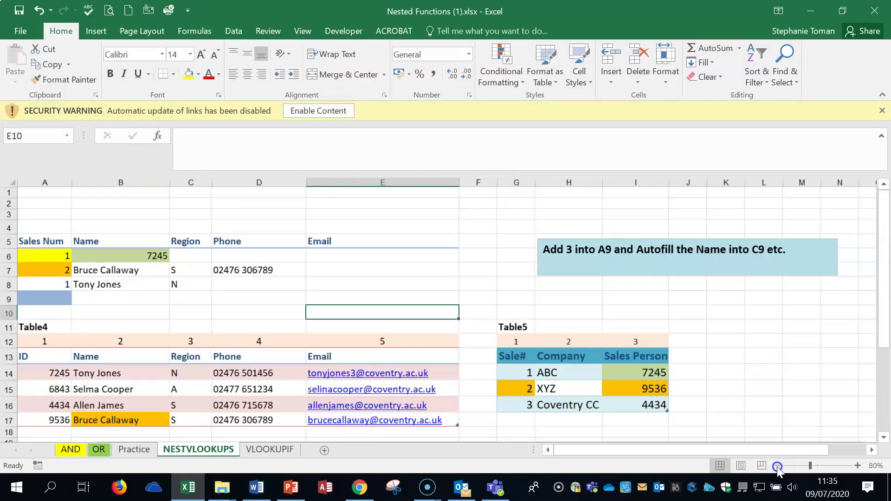
left_click(139, 271)
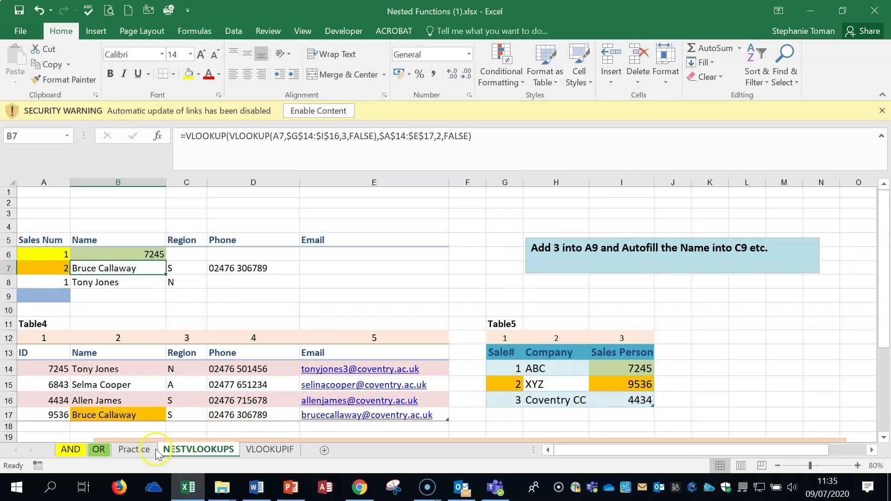
Step: Look through the AND, OR and Practice sheets and revisit the NESTVLOOKUPS sheet
left_click(72, 450)
left_click(94, 450)
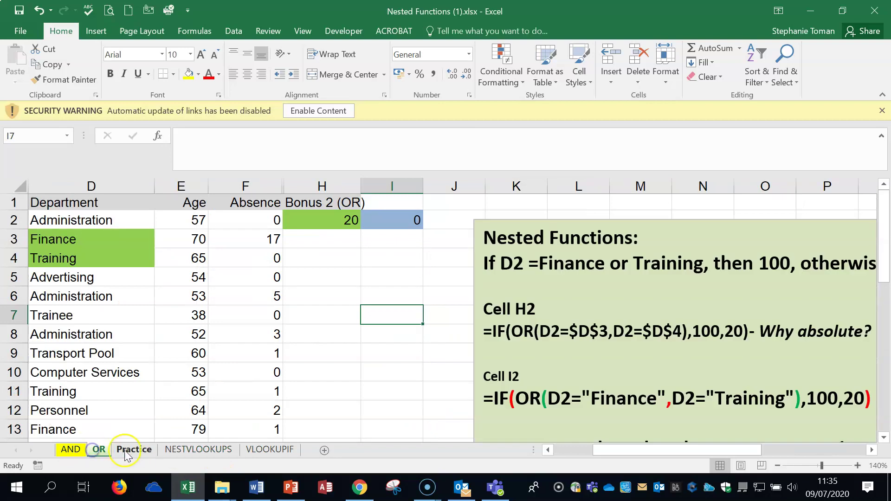
left_click(132, 453)
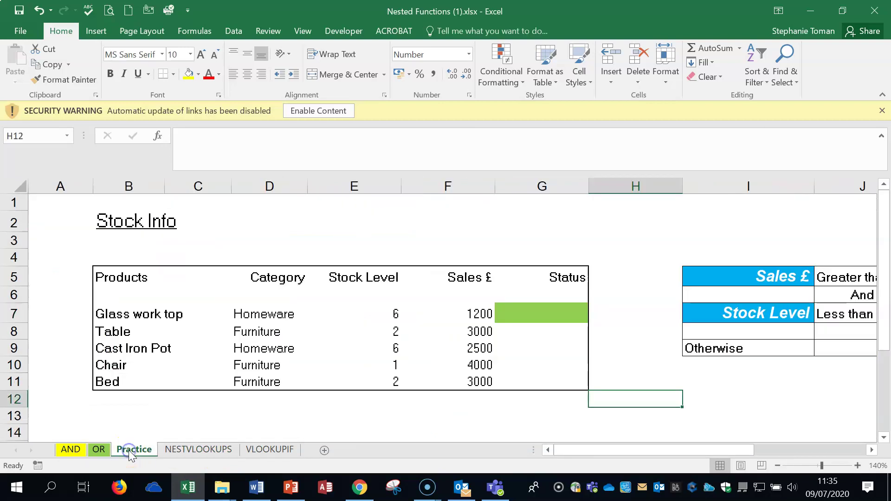
left_click(190, 450)
Step: Review the VLOOKUPIF sheet's sales table, Tier commission table and VLOOKUP instructions at 80% zoom
left_click(271, 450)
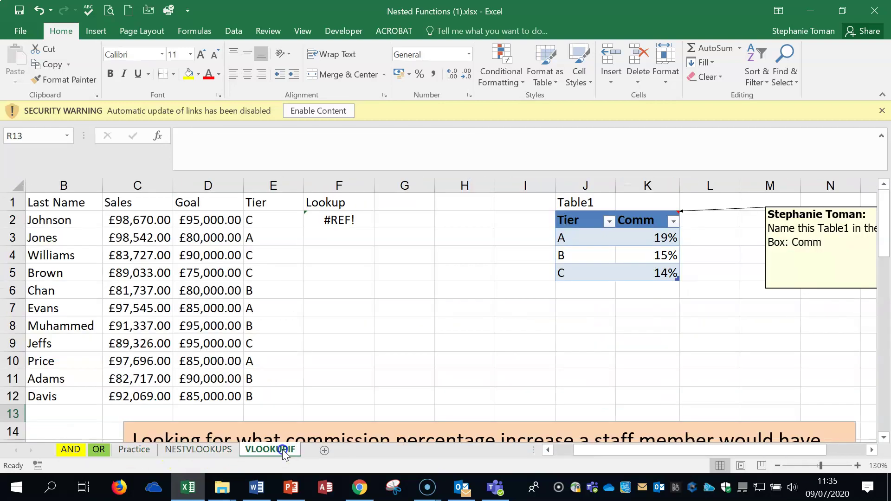
left_click(447, 326)
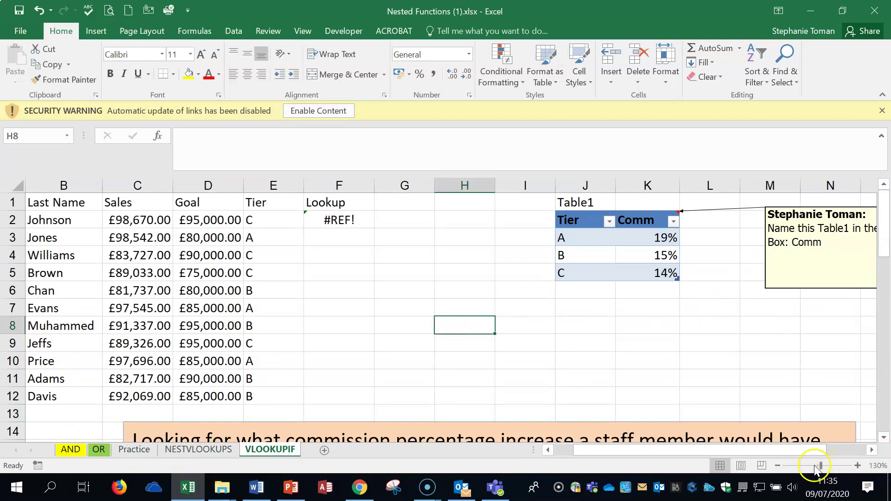
left_click(776, 466)
left_click(777, 466)
left_click(777, 466)
left_click(777, 466)
left_click(777, 466)
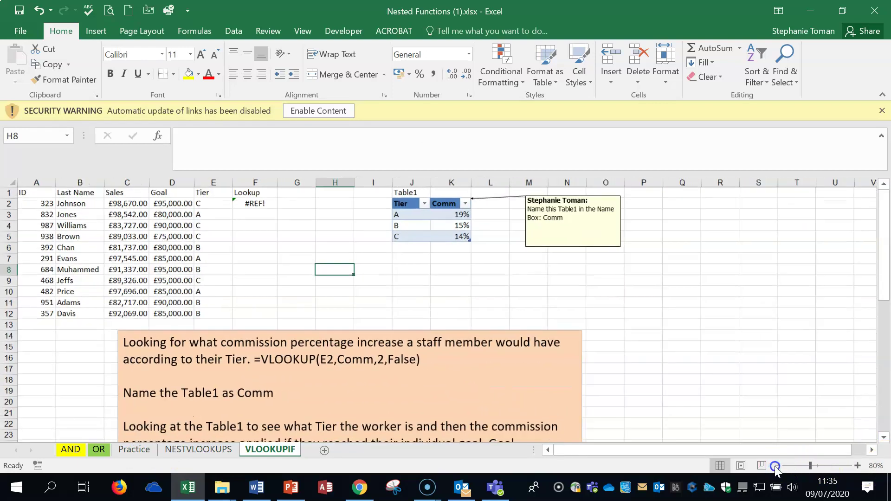
left_click(743, 371)
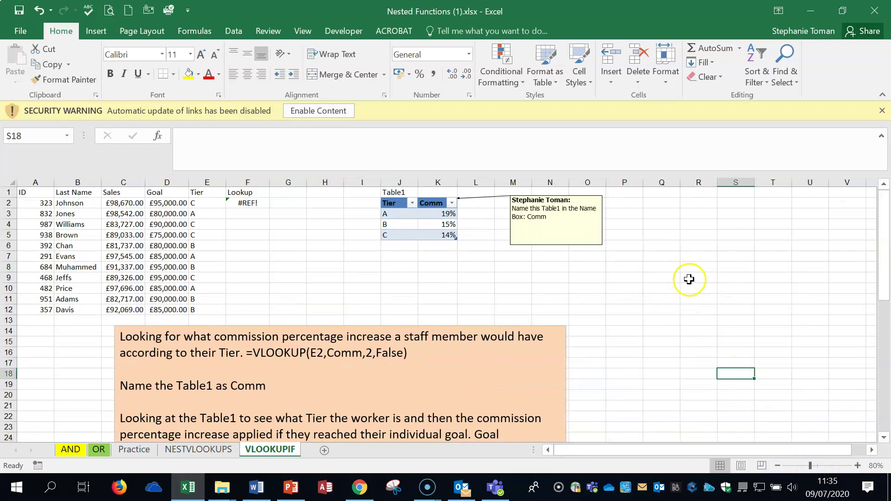
Step: Close Nested Functions (1).xlsx without saving and return to the 3_A342COM Lecture Materials folder, moving its window lower on the desktop
left_click(874, 10)
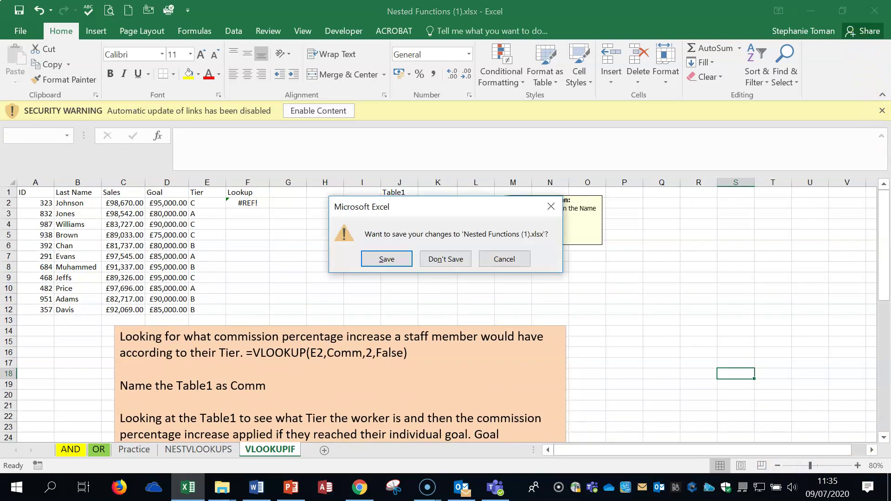
left_click(447, 258)
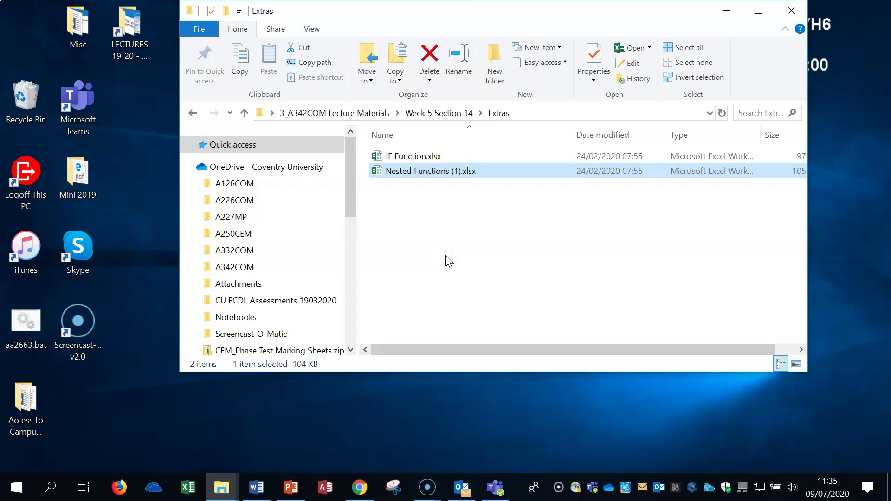
left_click(193, 113)
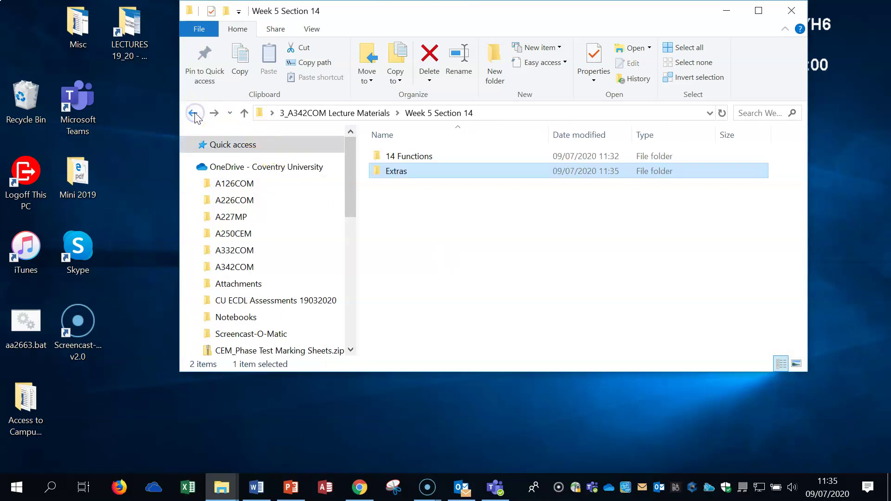
left_click(193, 114)
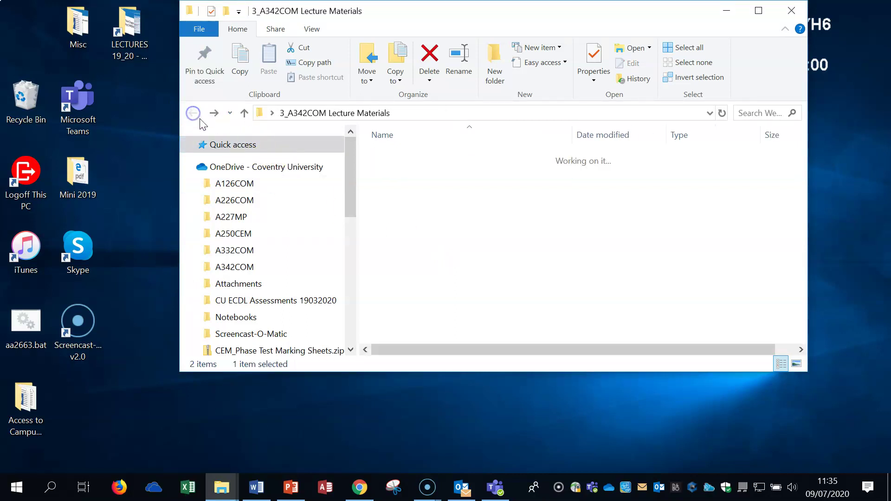
left_click_drag(478, 17, 439, 87)
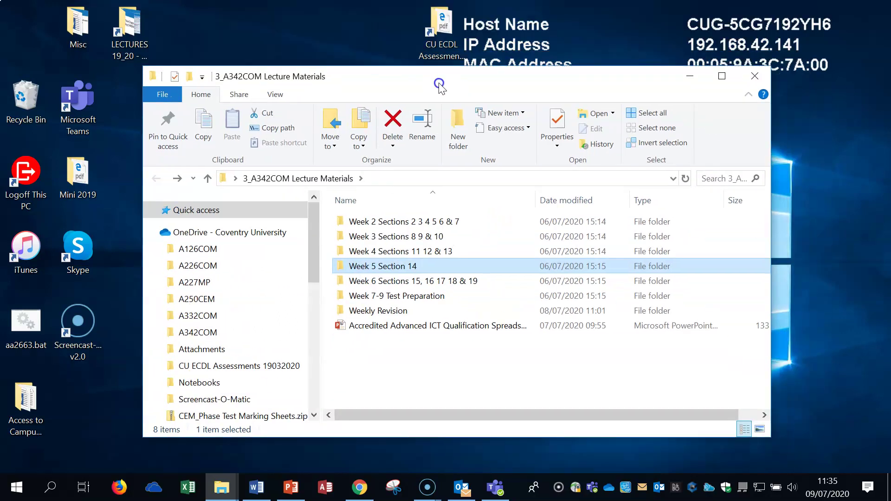